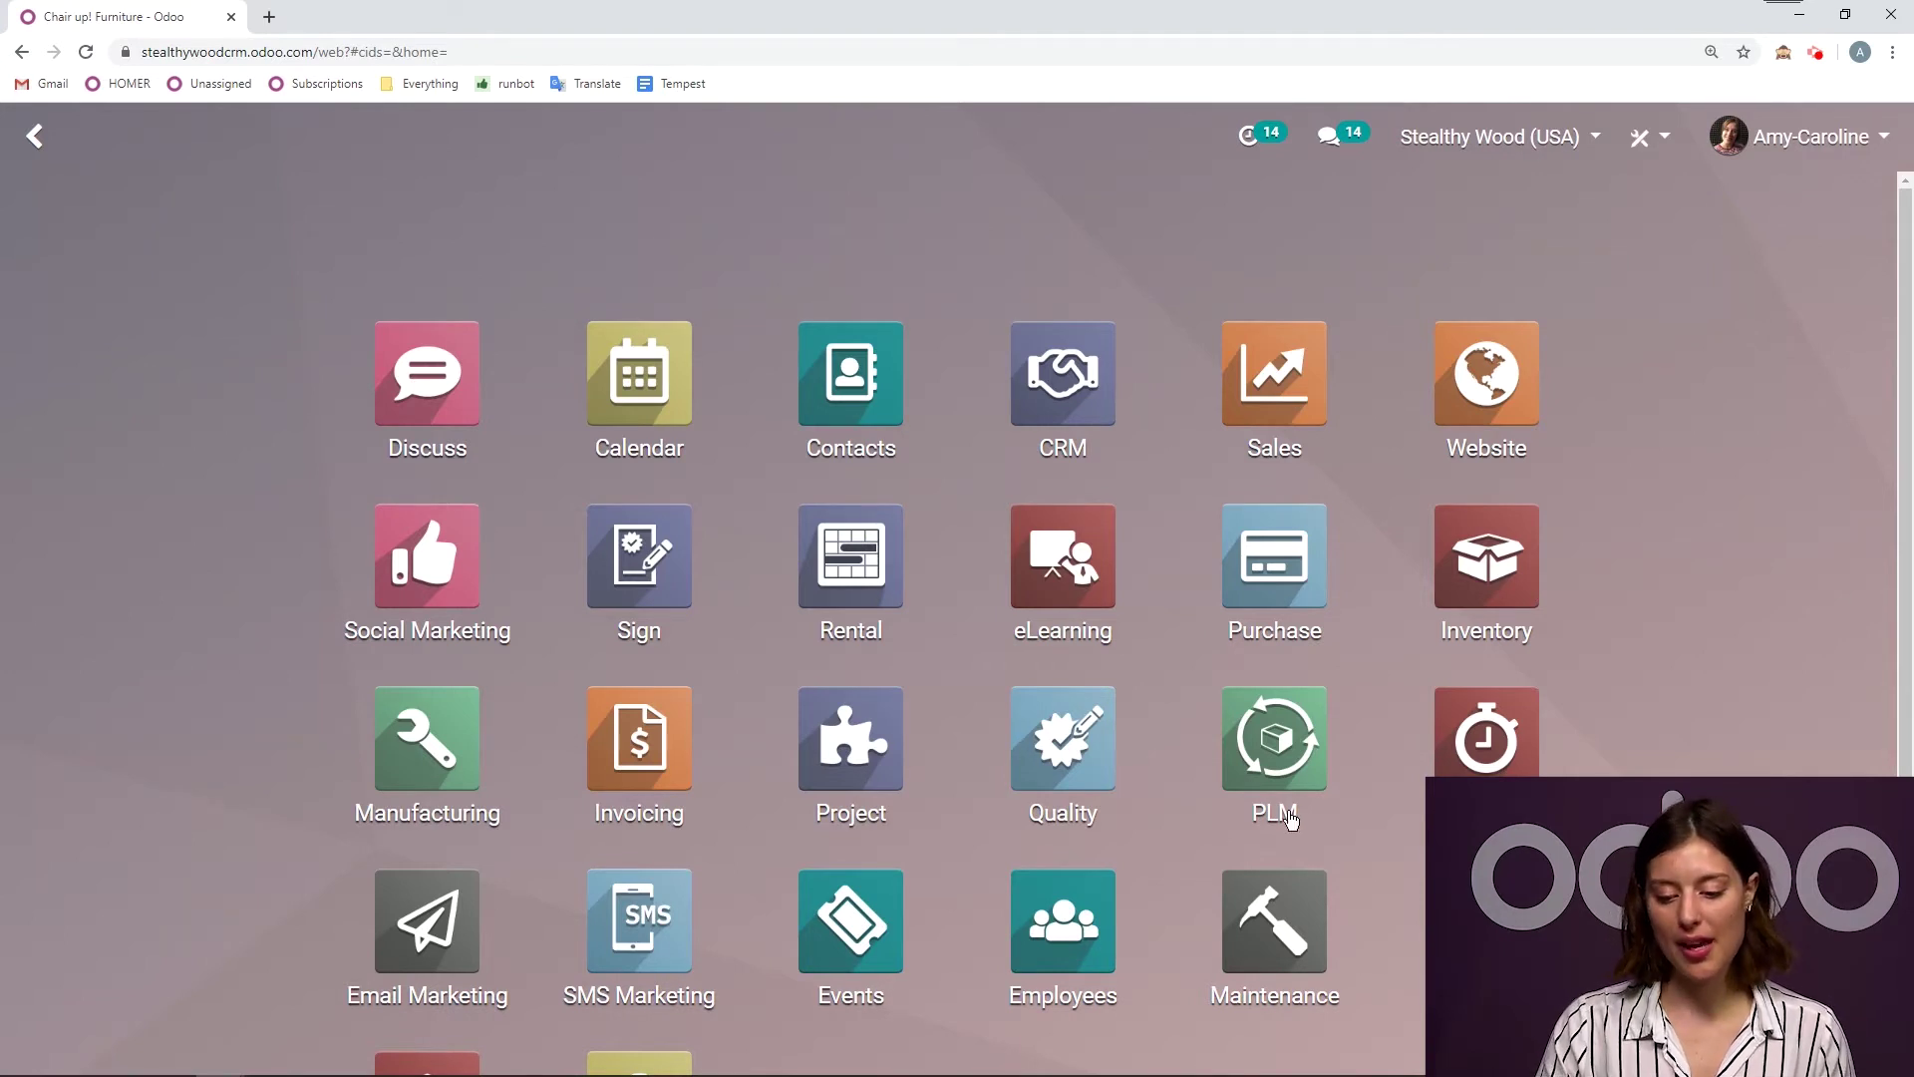
# Step: Open the Purchase settings and check that the Purchase Agreements option is enabled
pyautogui.click(1236, 558)
pyautogui.click(691, 137)
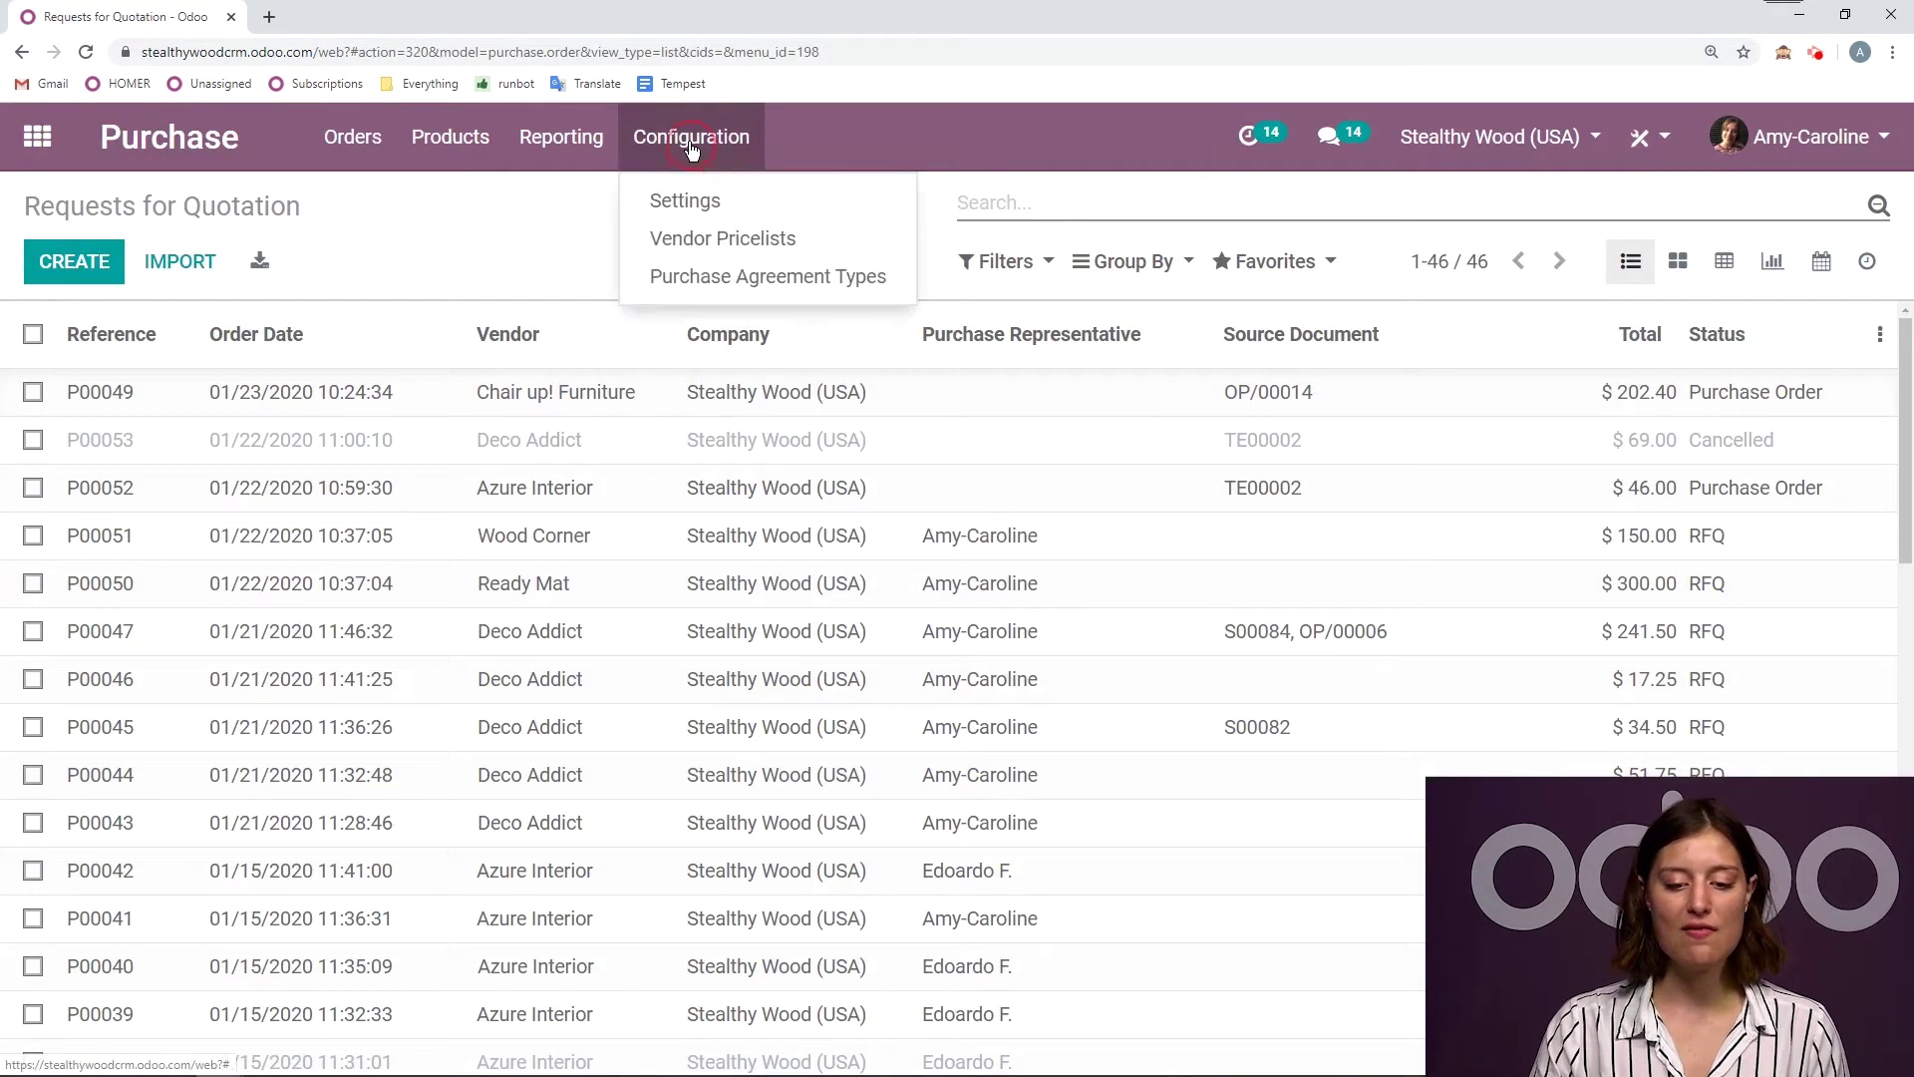
pyautogui.press('Escape')
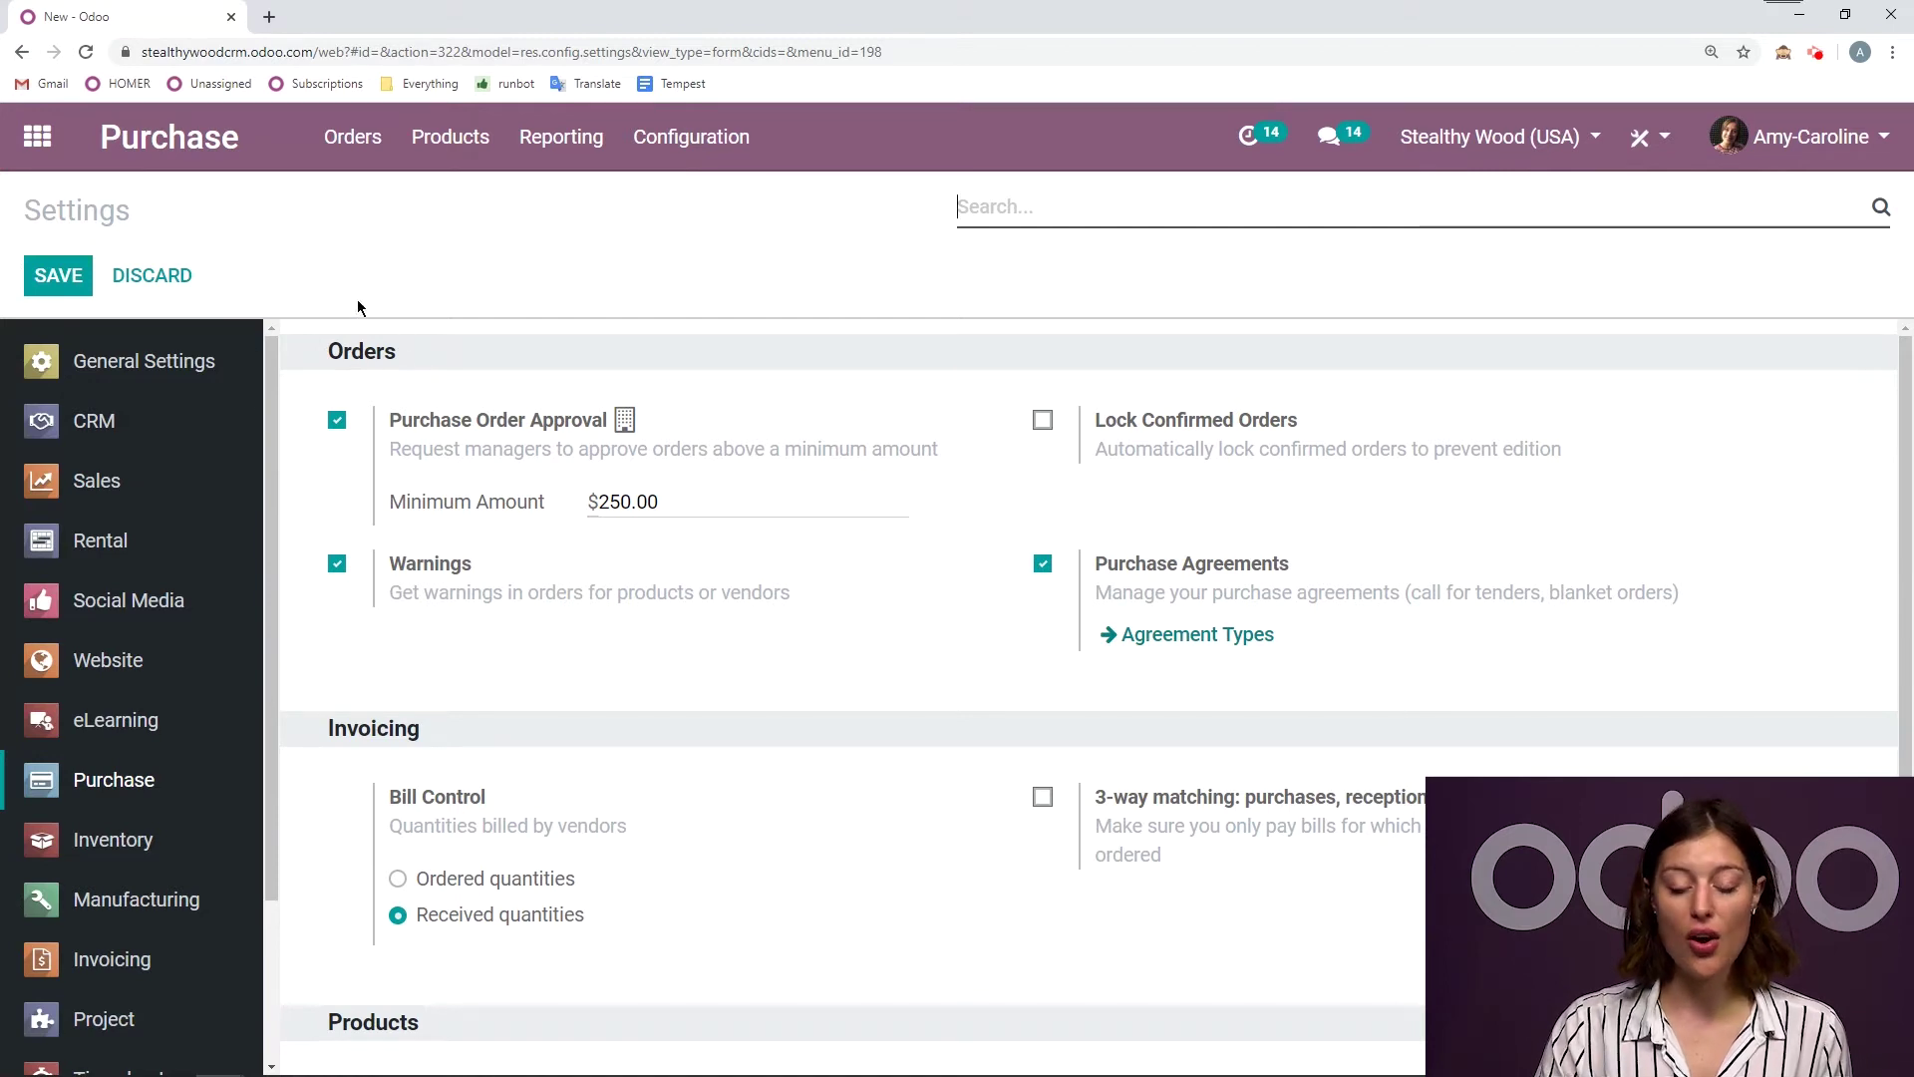
pyautogui.moveTo(1286, 563); pyautogui.dragTo(1060, 559)
pyautogui.click(1237, 529)
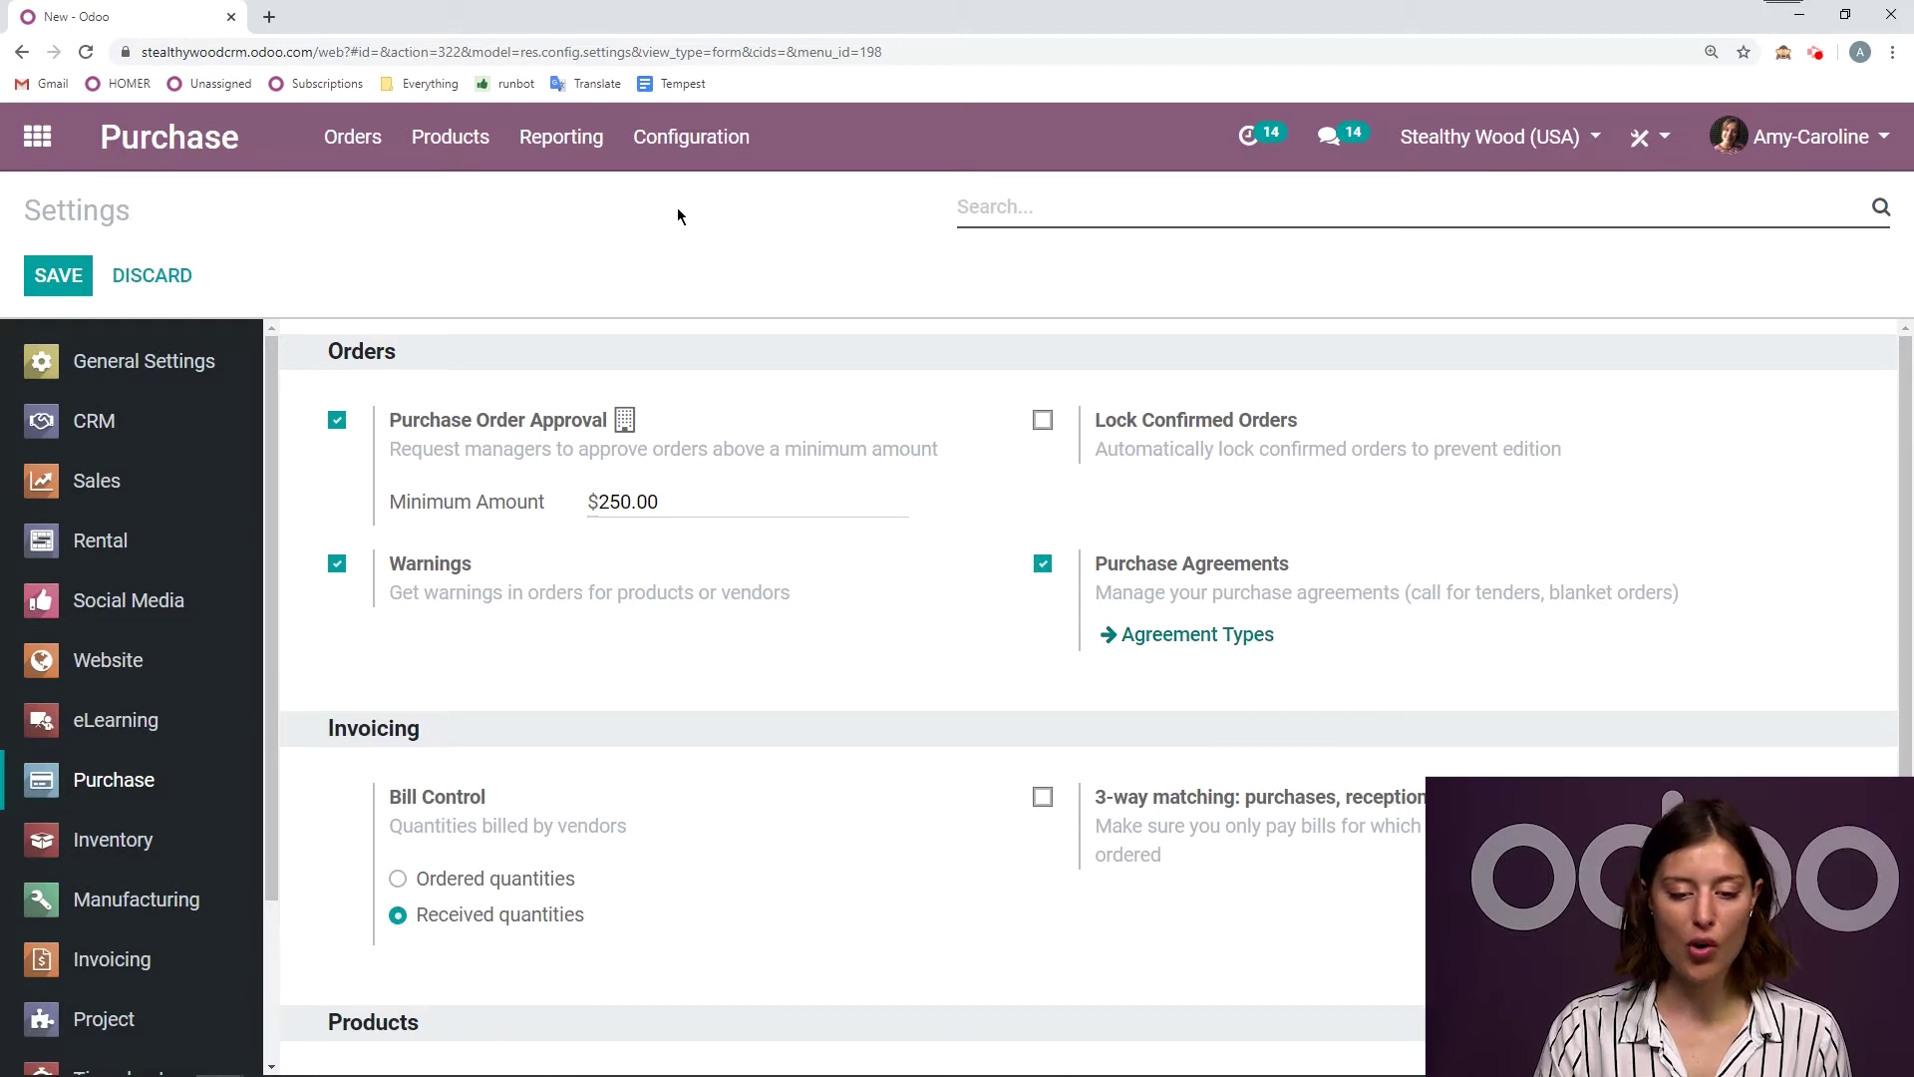
# Step: Open the Call for Tender agreement type for editing, review its selection and quotation options, and save it
pyautogui.click(680, 163)
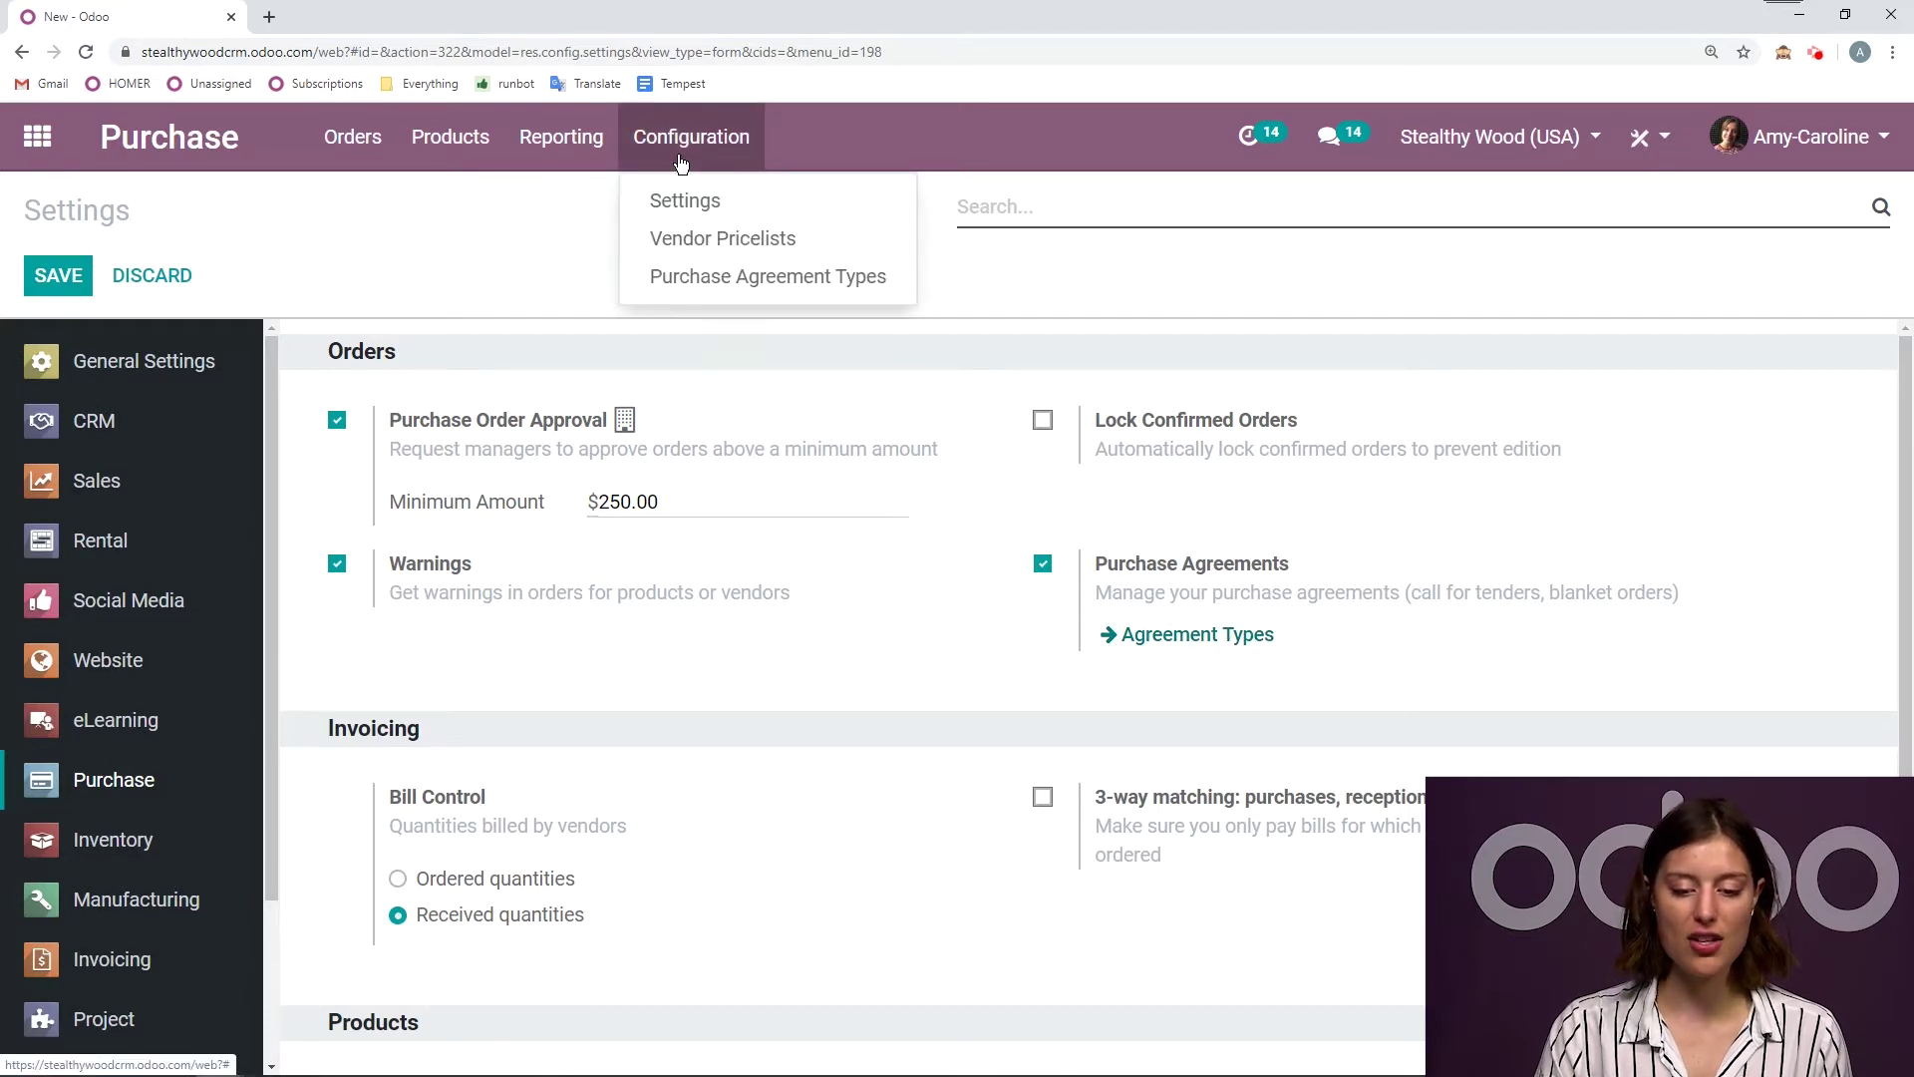
pyautogui.click(738, 279)
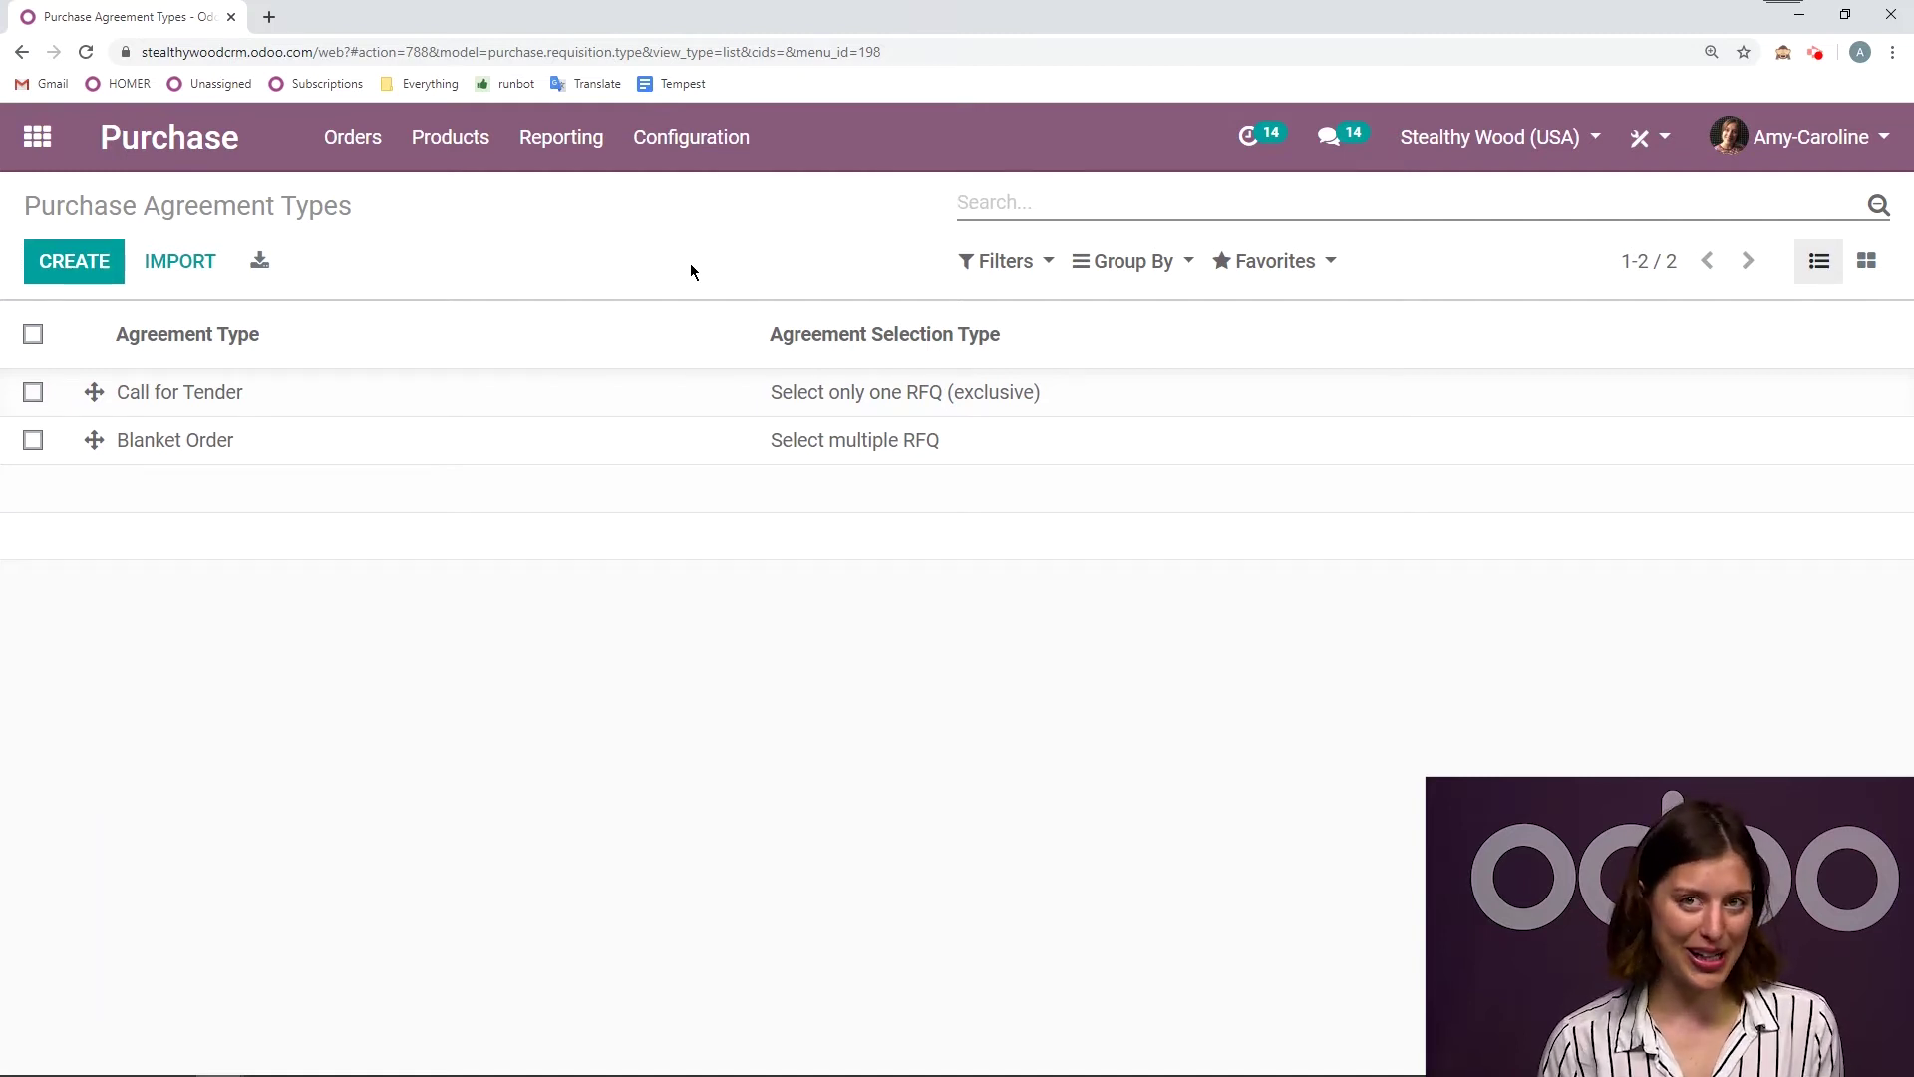
pyautogui.click(204, 395)
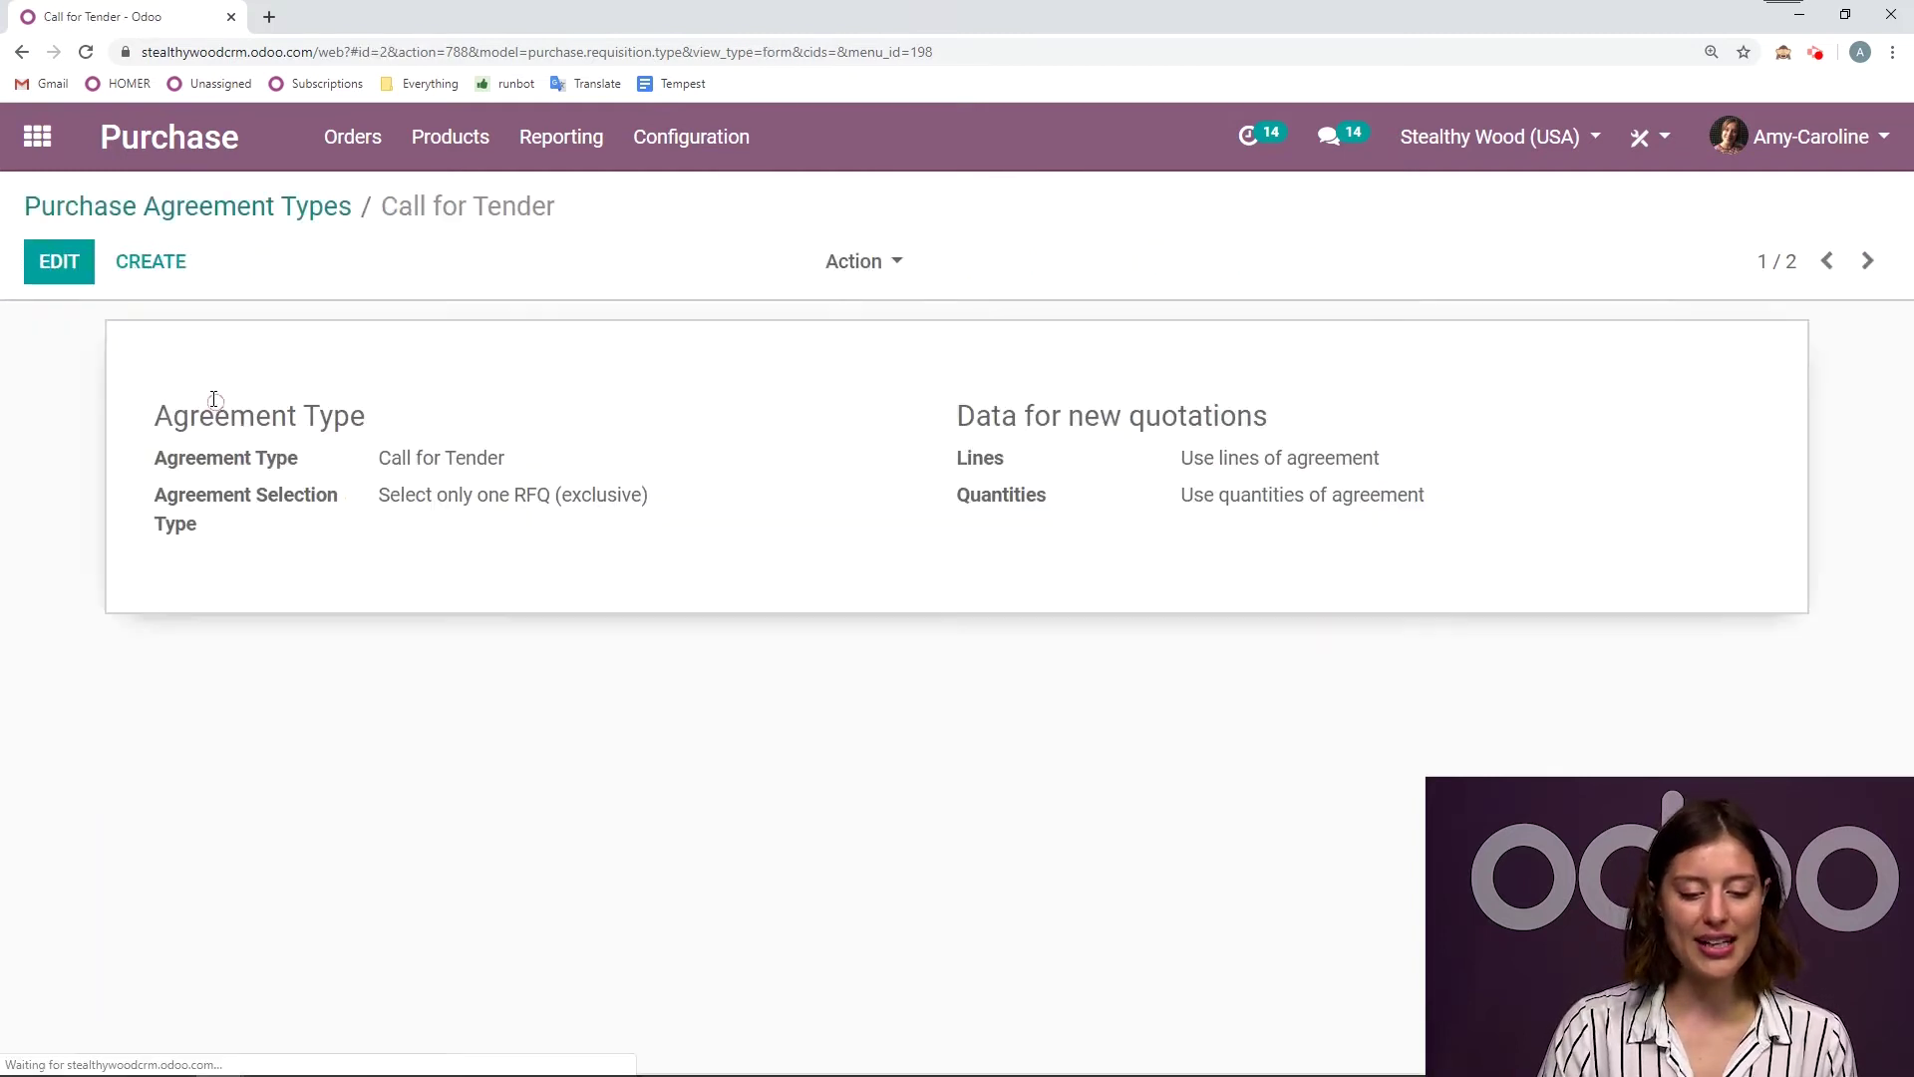
pyautogui.click(62, 269)
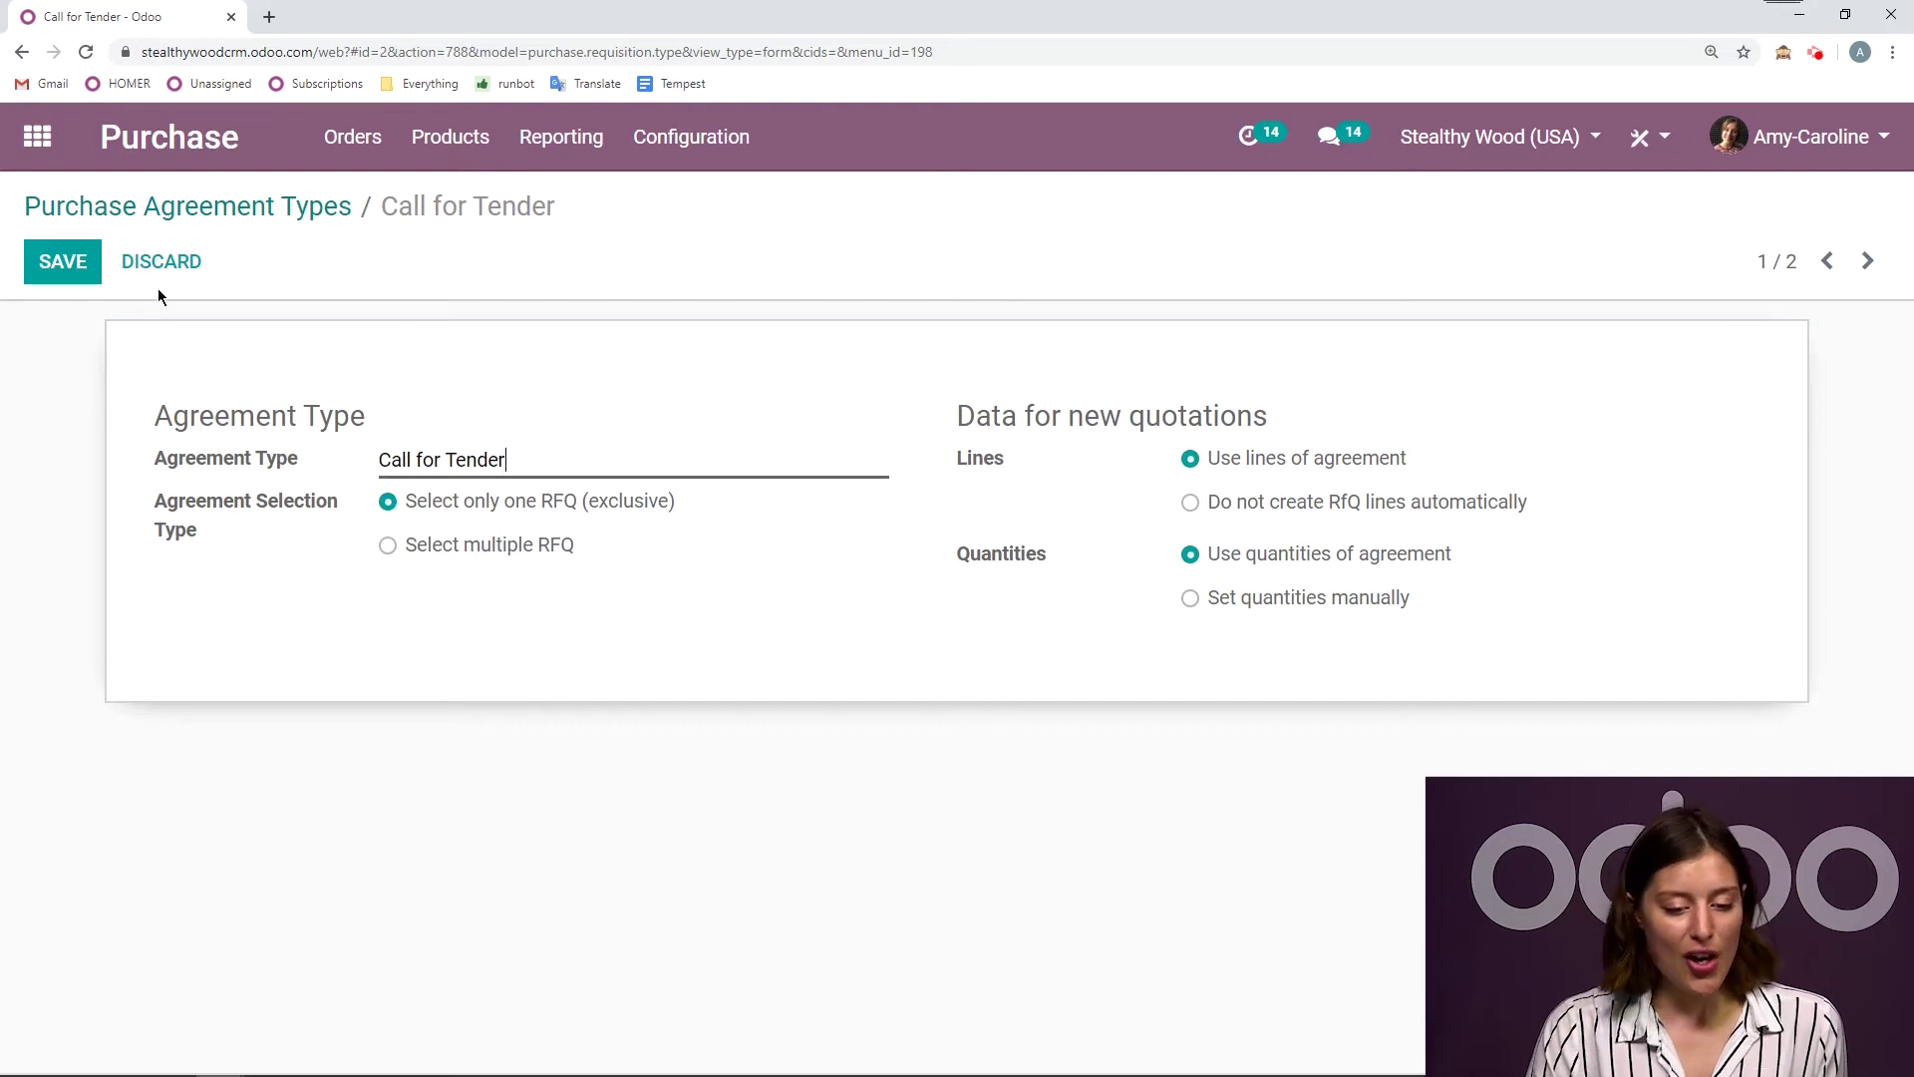
pyautogui.click(63, 263)
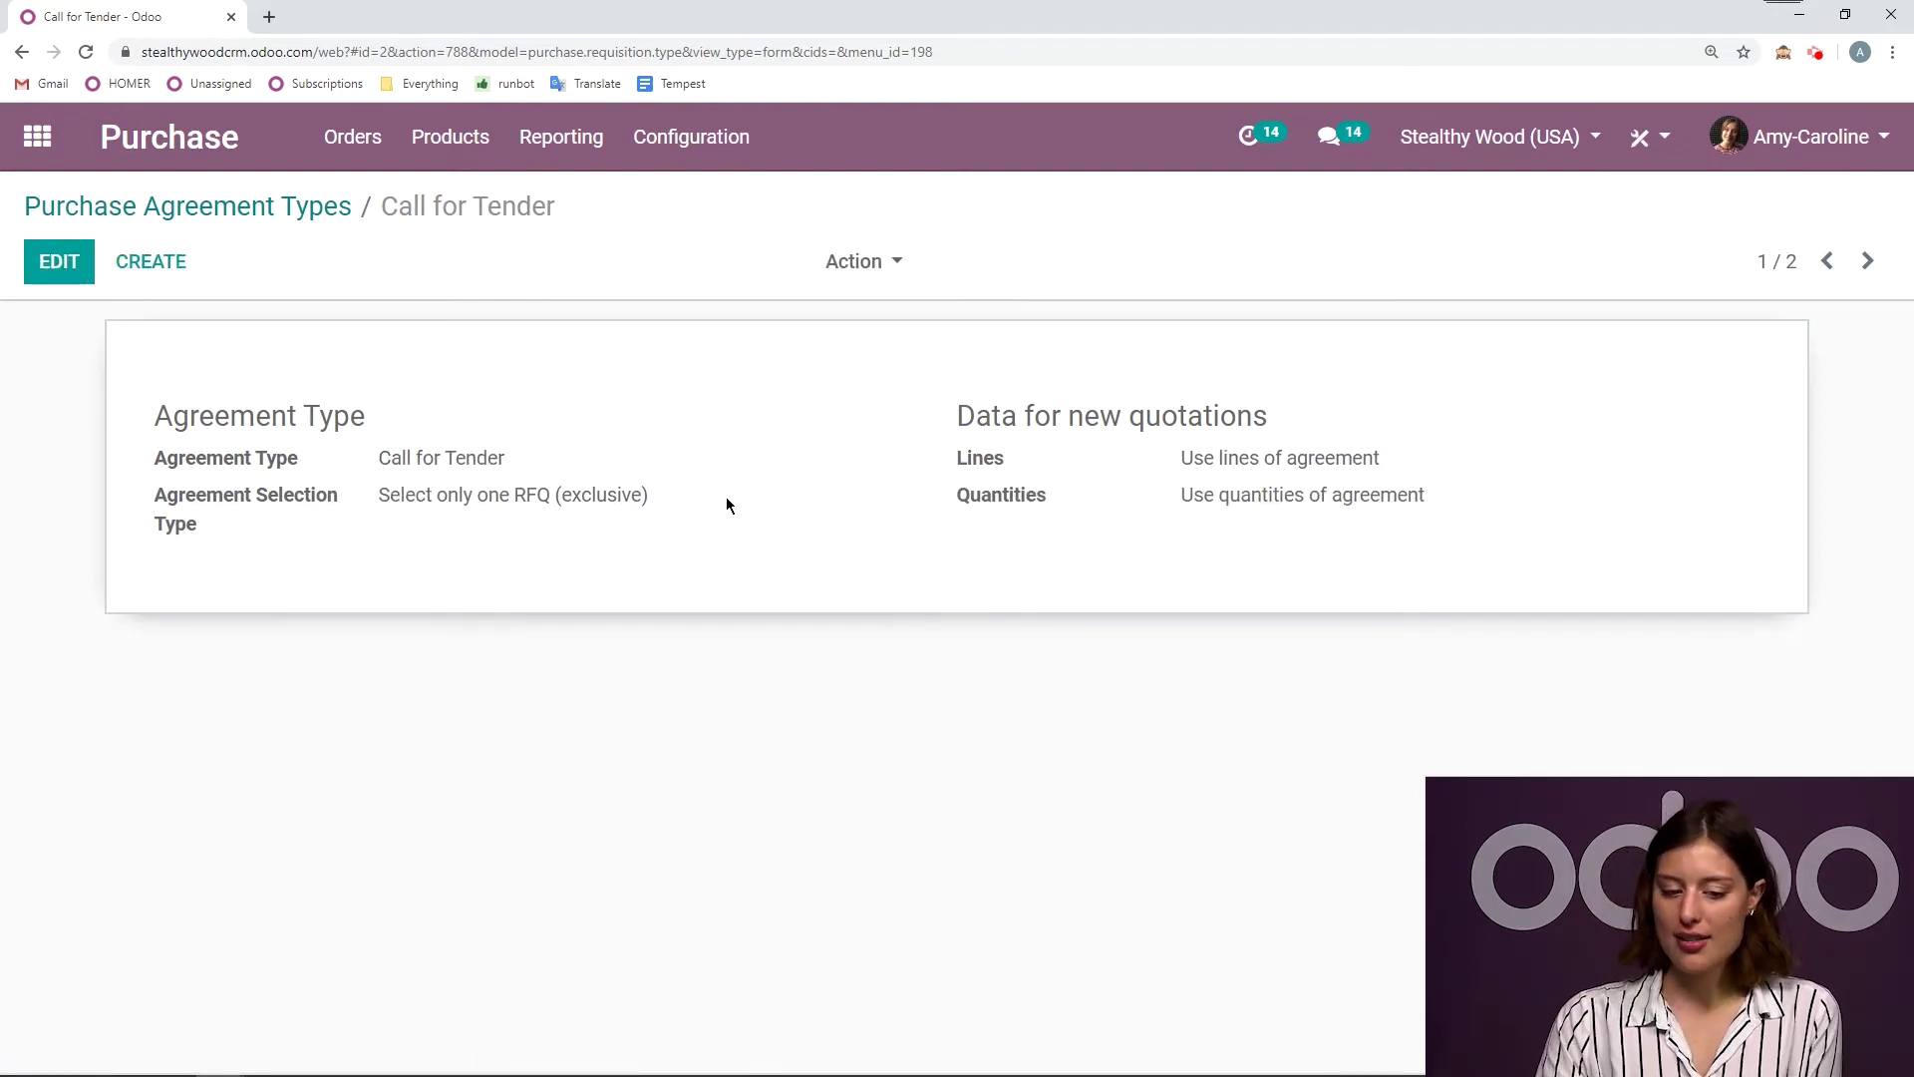
# Step: Create a new purchase agreement with Call for Tender as its agreement type
pyautogui.click(447, 141)
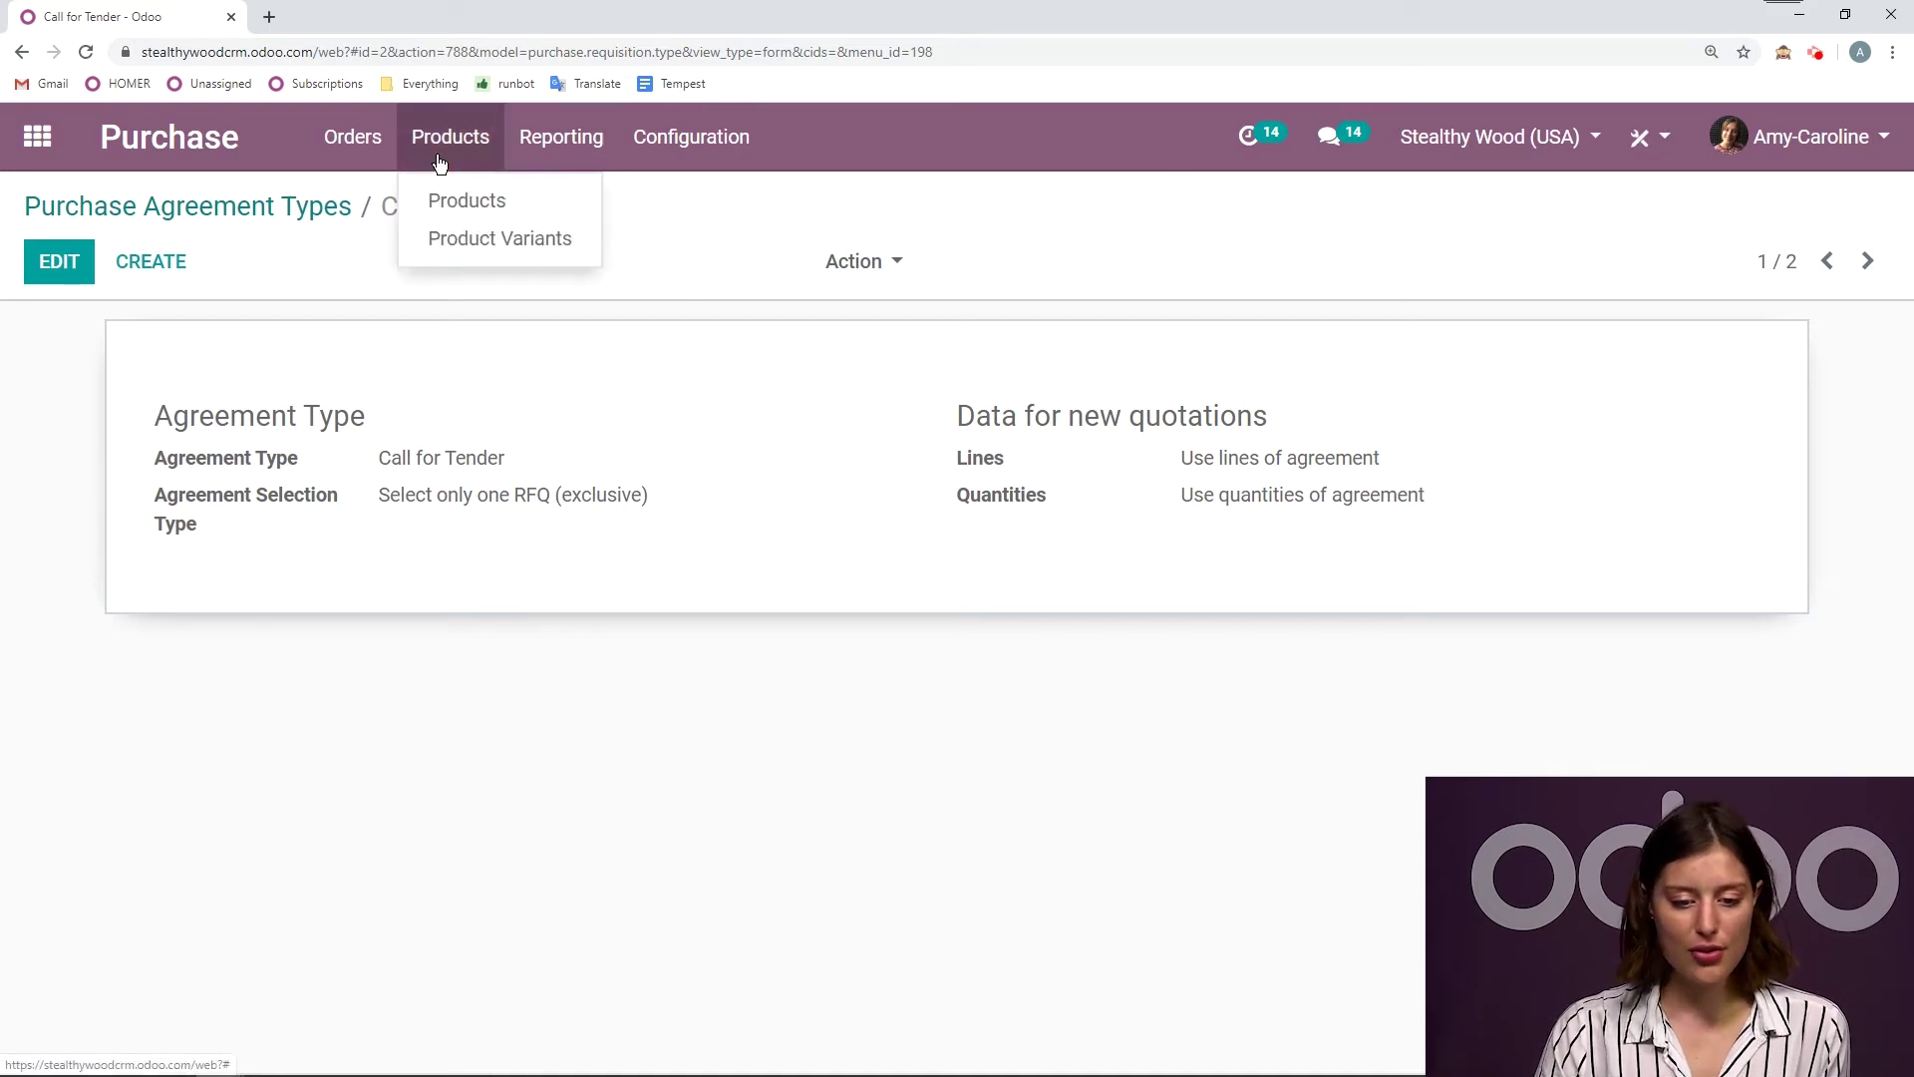
pyautogui.moveTo(378, 149)
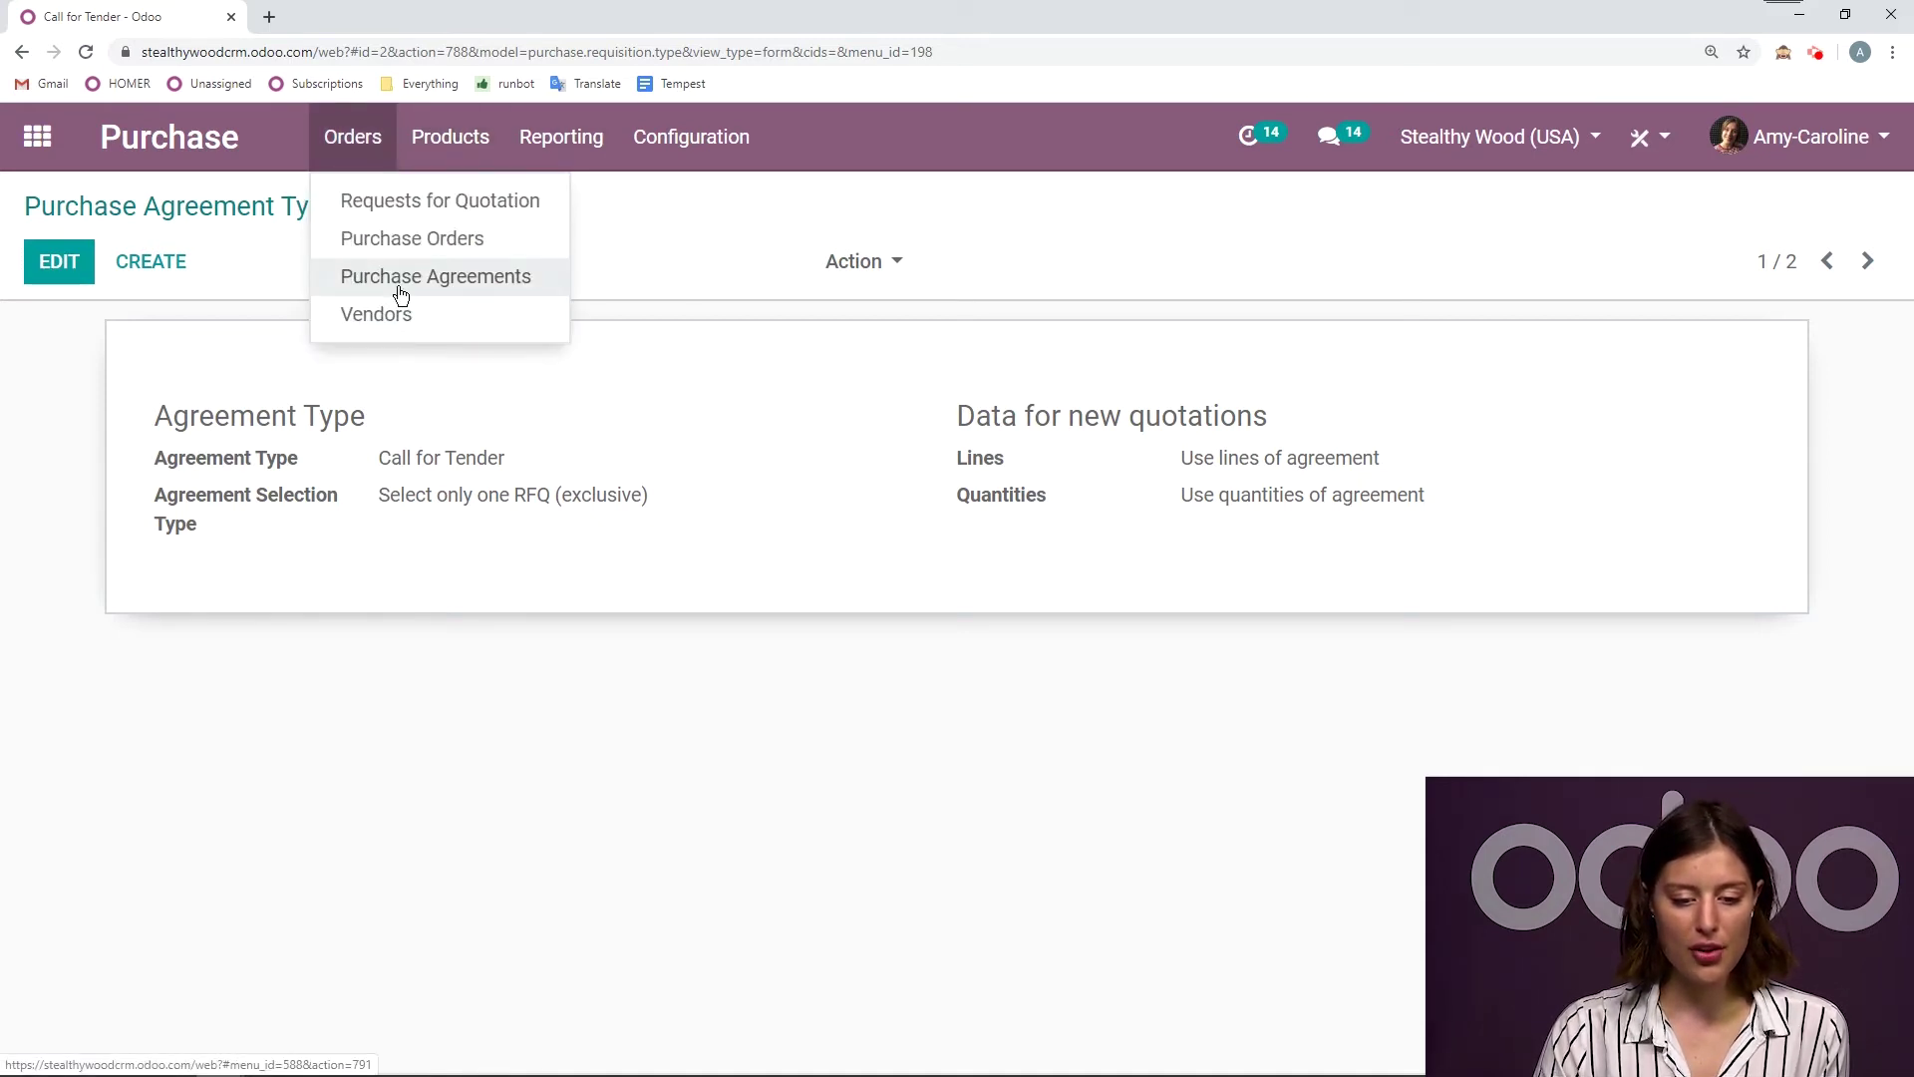
pyautogui.click(490, 282)
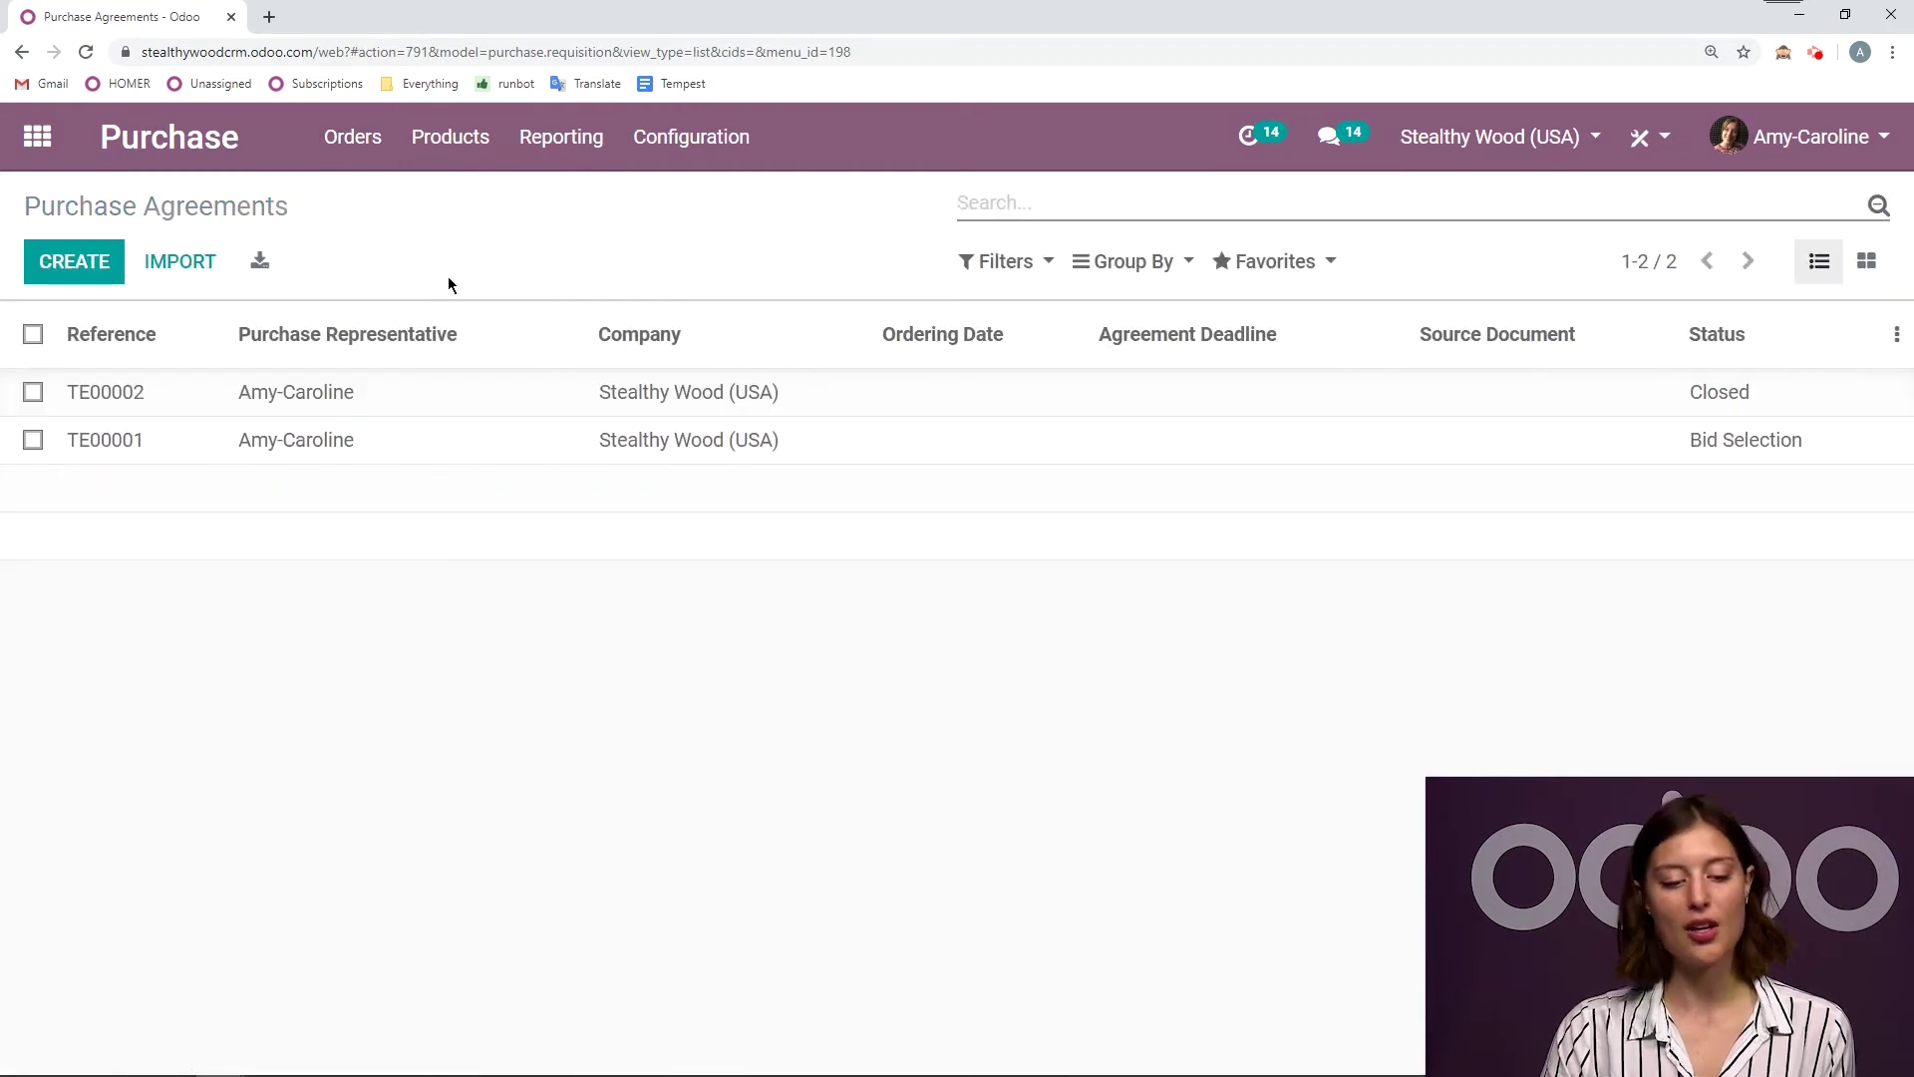
pyautogui.click(83, 256)
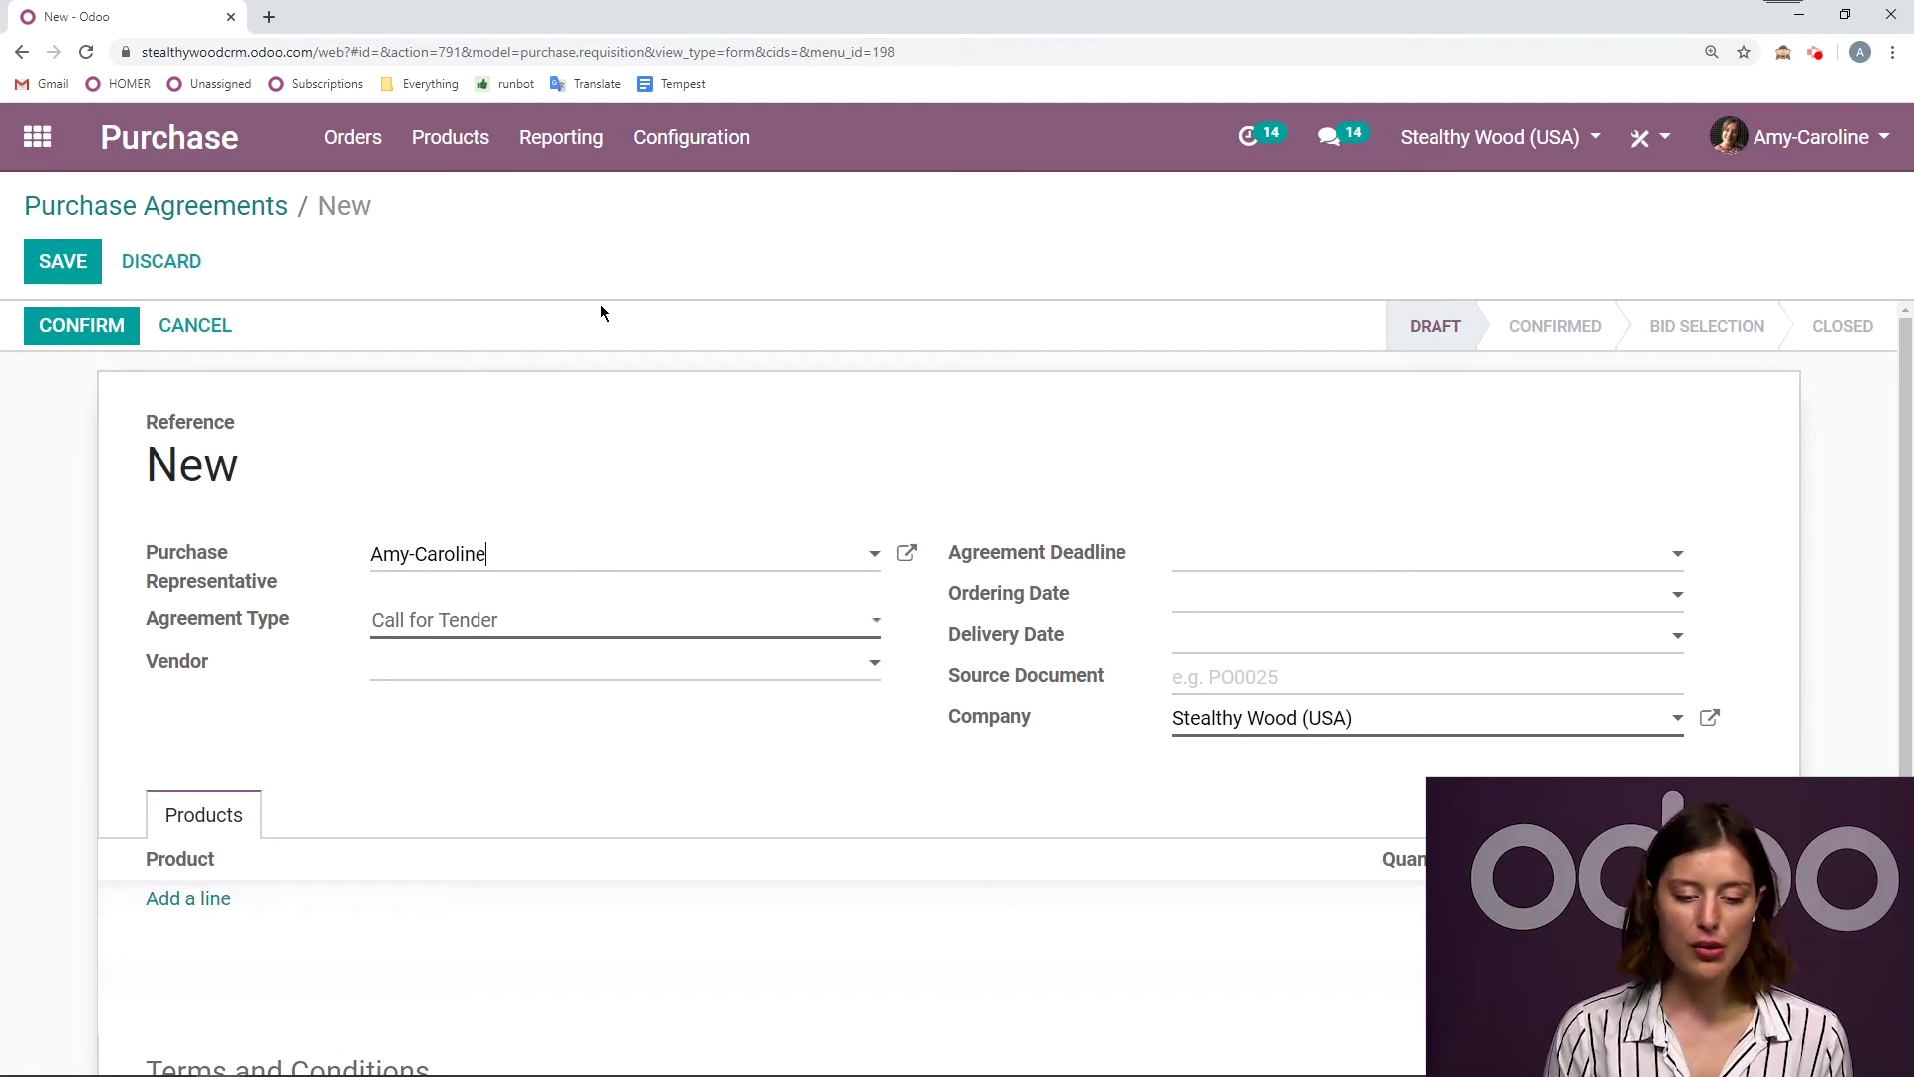
pyautogui.click(586, 628)
pyautogui.click(451, 646)
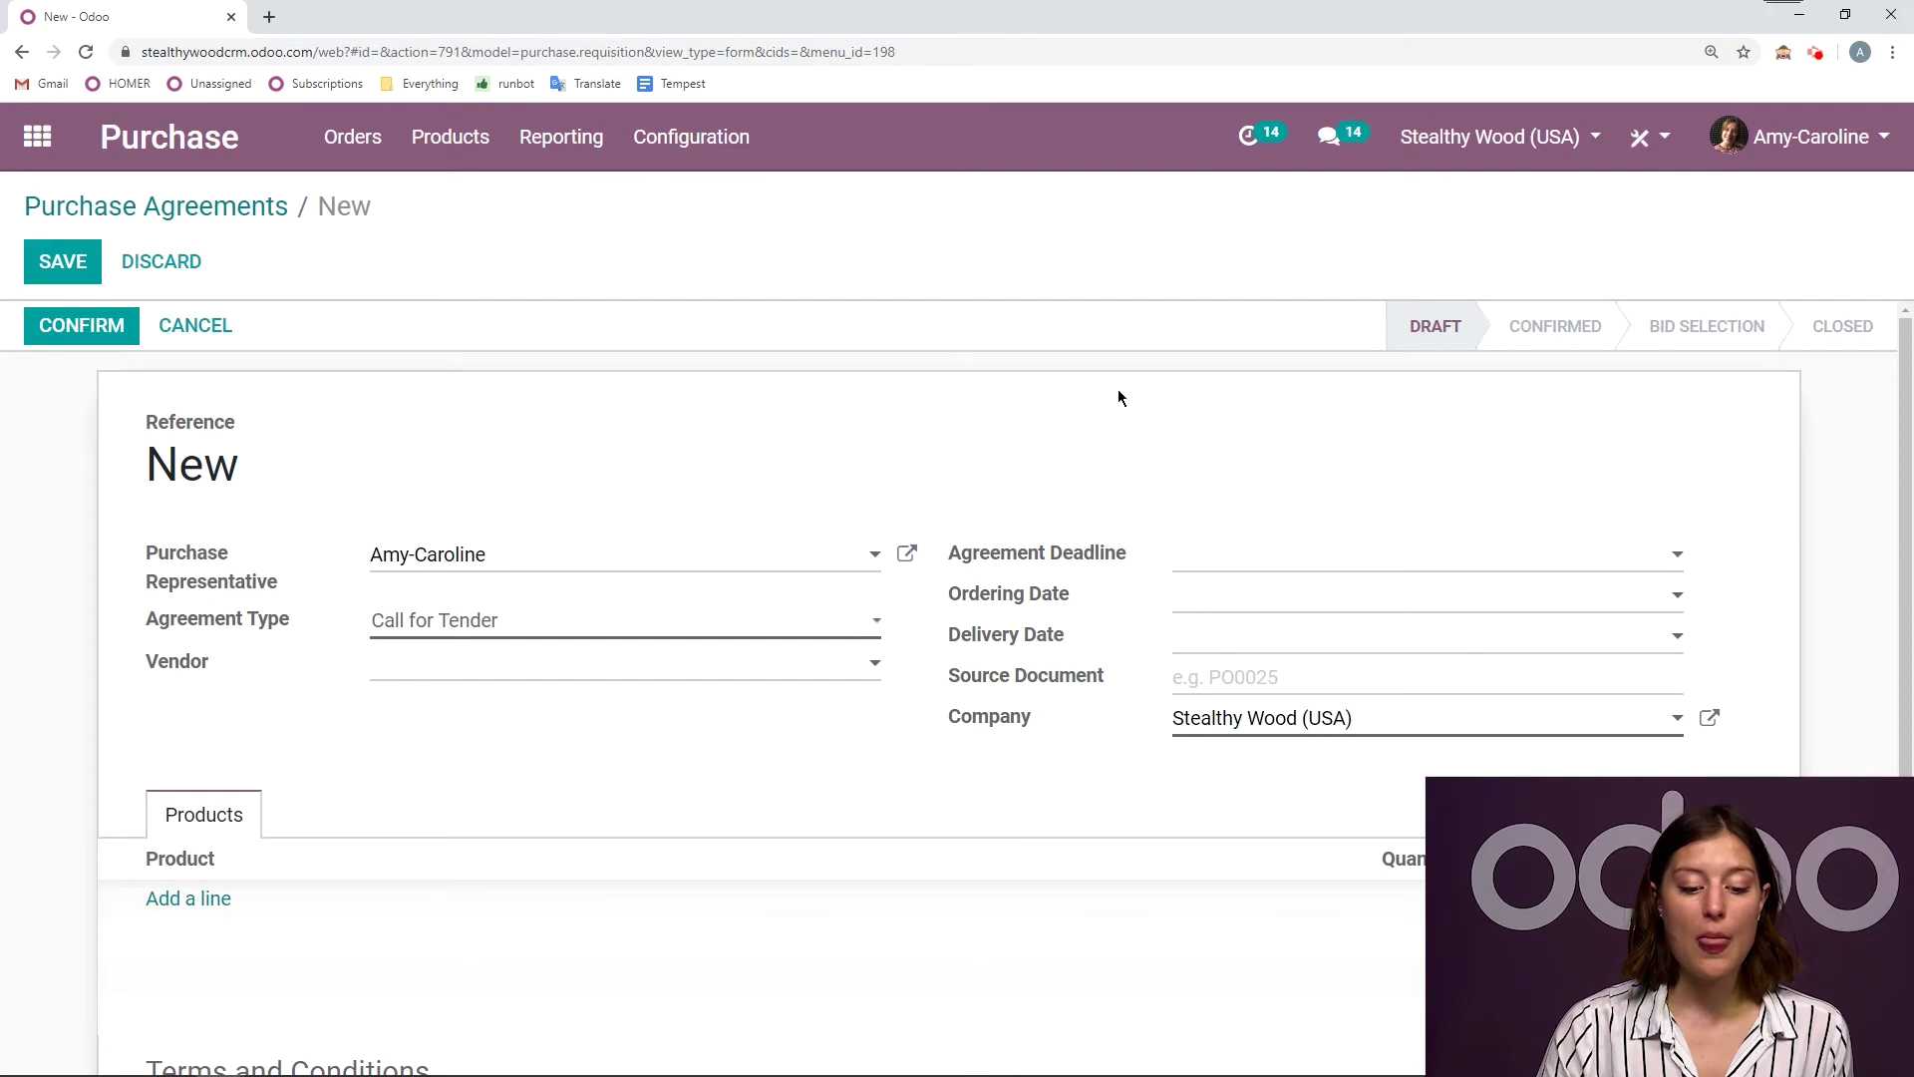
# Step: Add an Office Lamp product line with a quantity of 4 to the new agreement
pyautogui.scroll(-1, 99, 568)
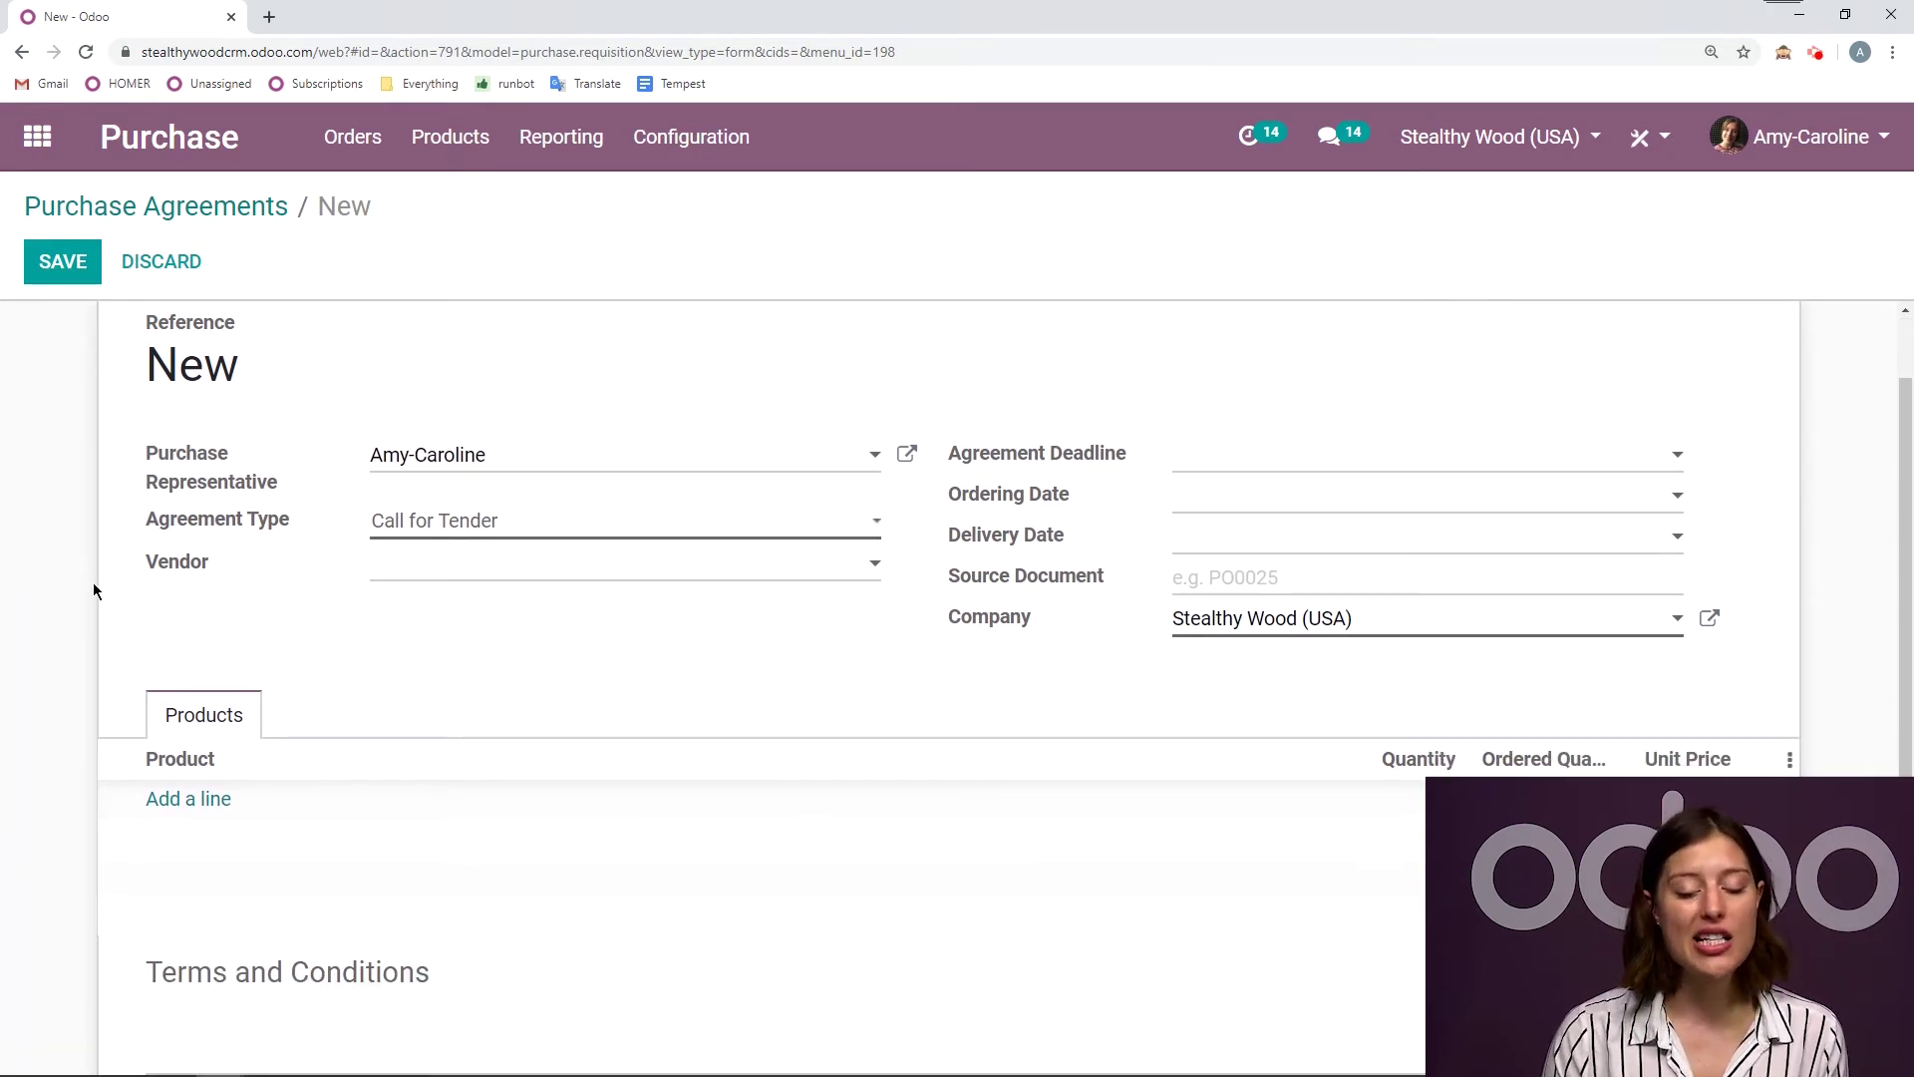
pyautogui.click(197, 803)
pyautogui.write('offi')
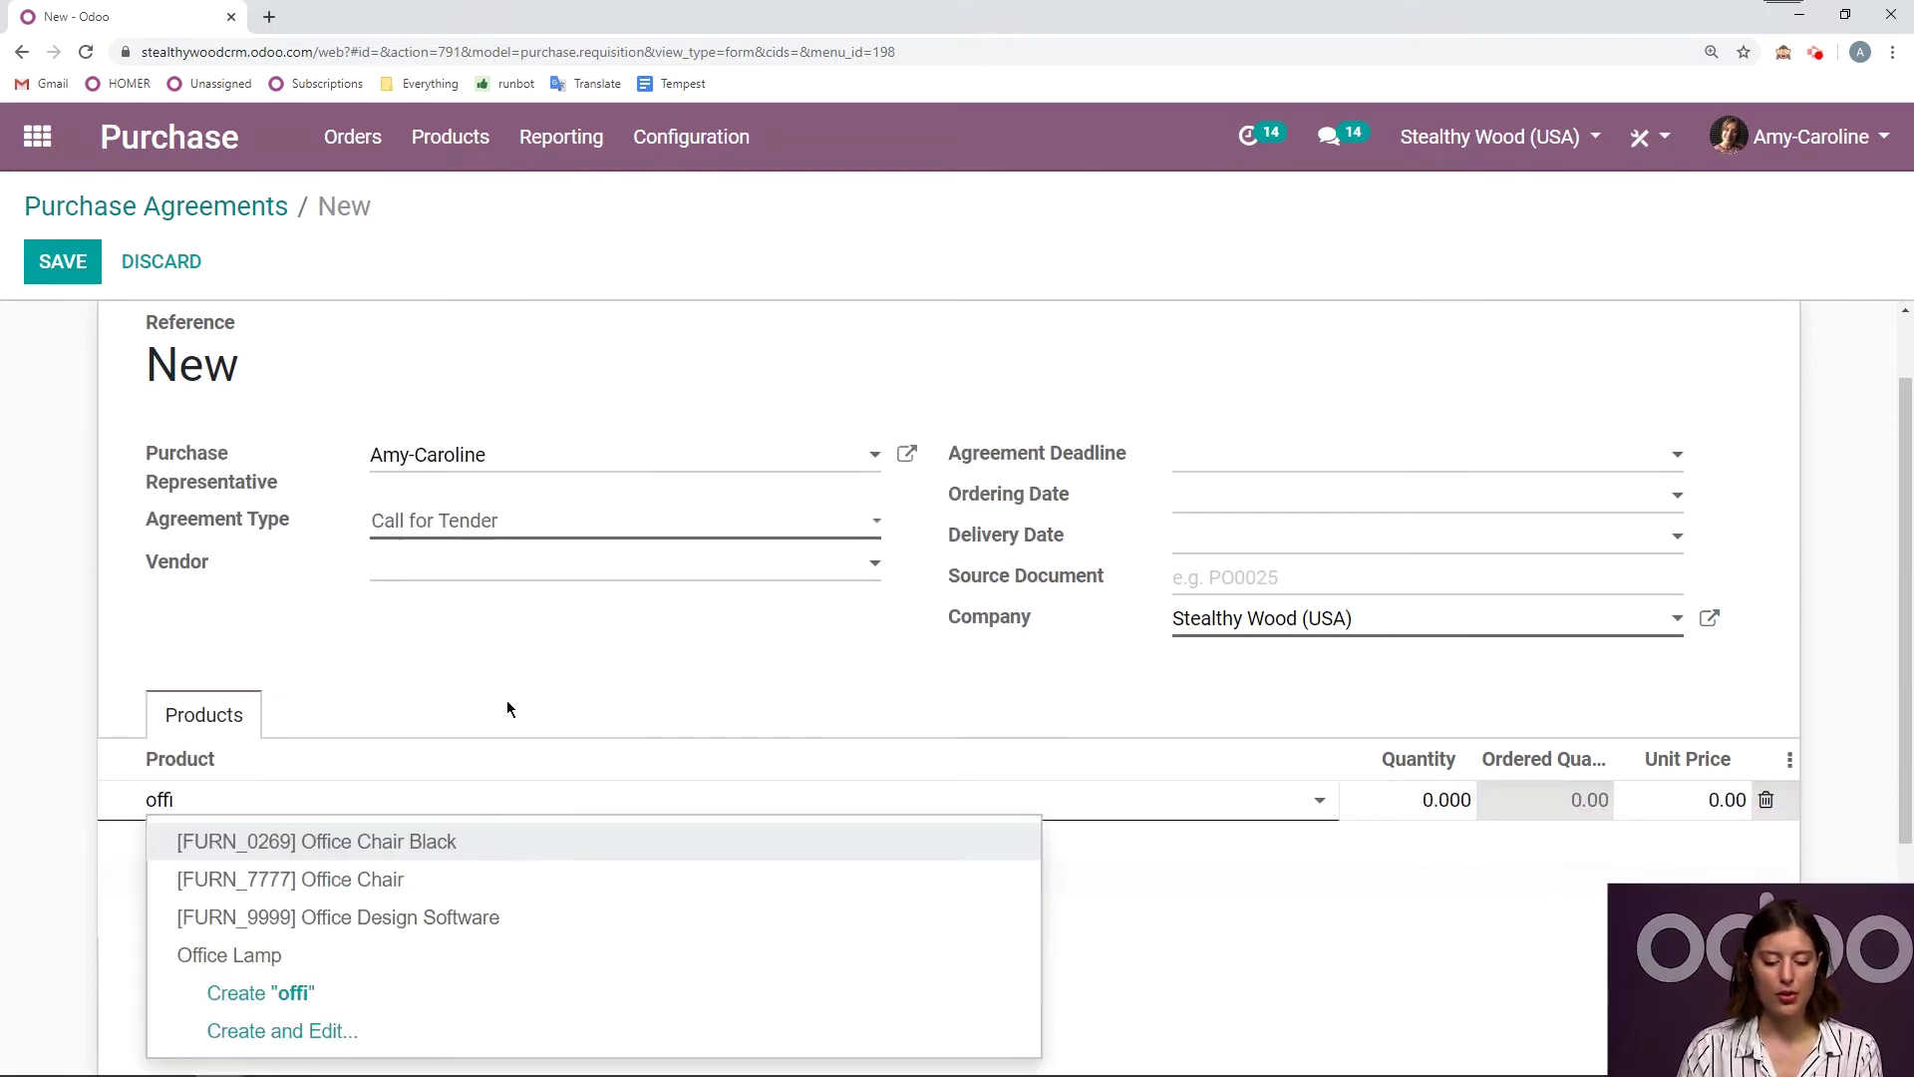
pyautogui.click(271, 954)
pyautogui.click(1435, 798)
pyautogui.write('4')
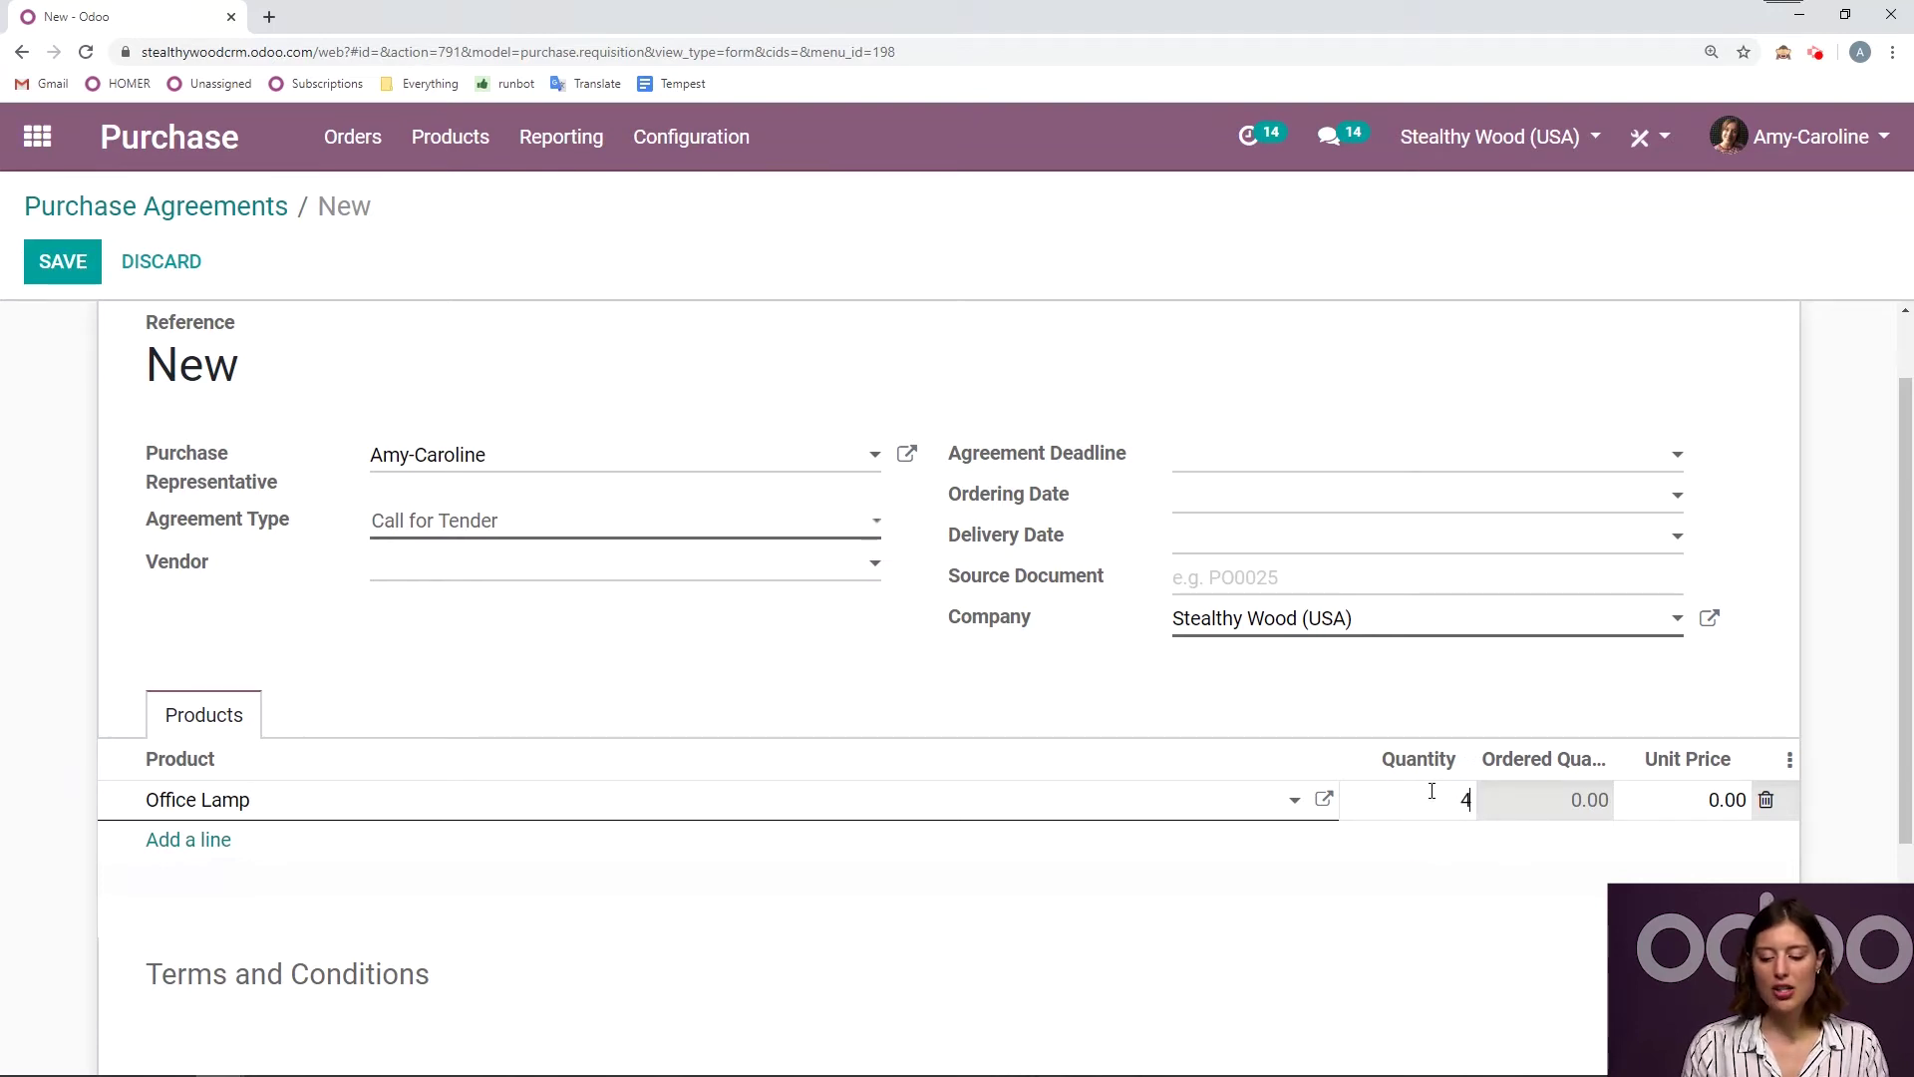
pyautogui.click(511, 691)
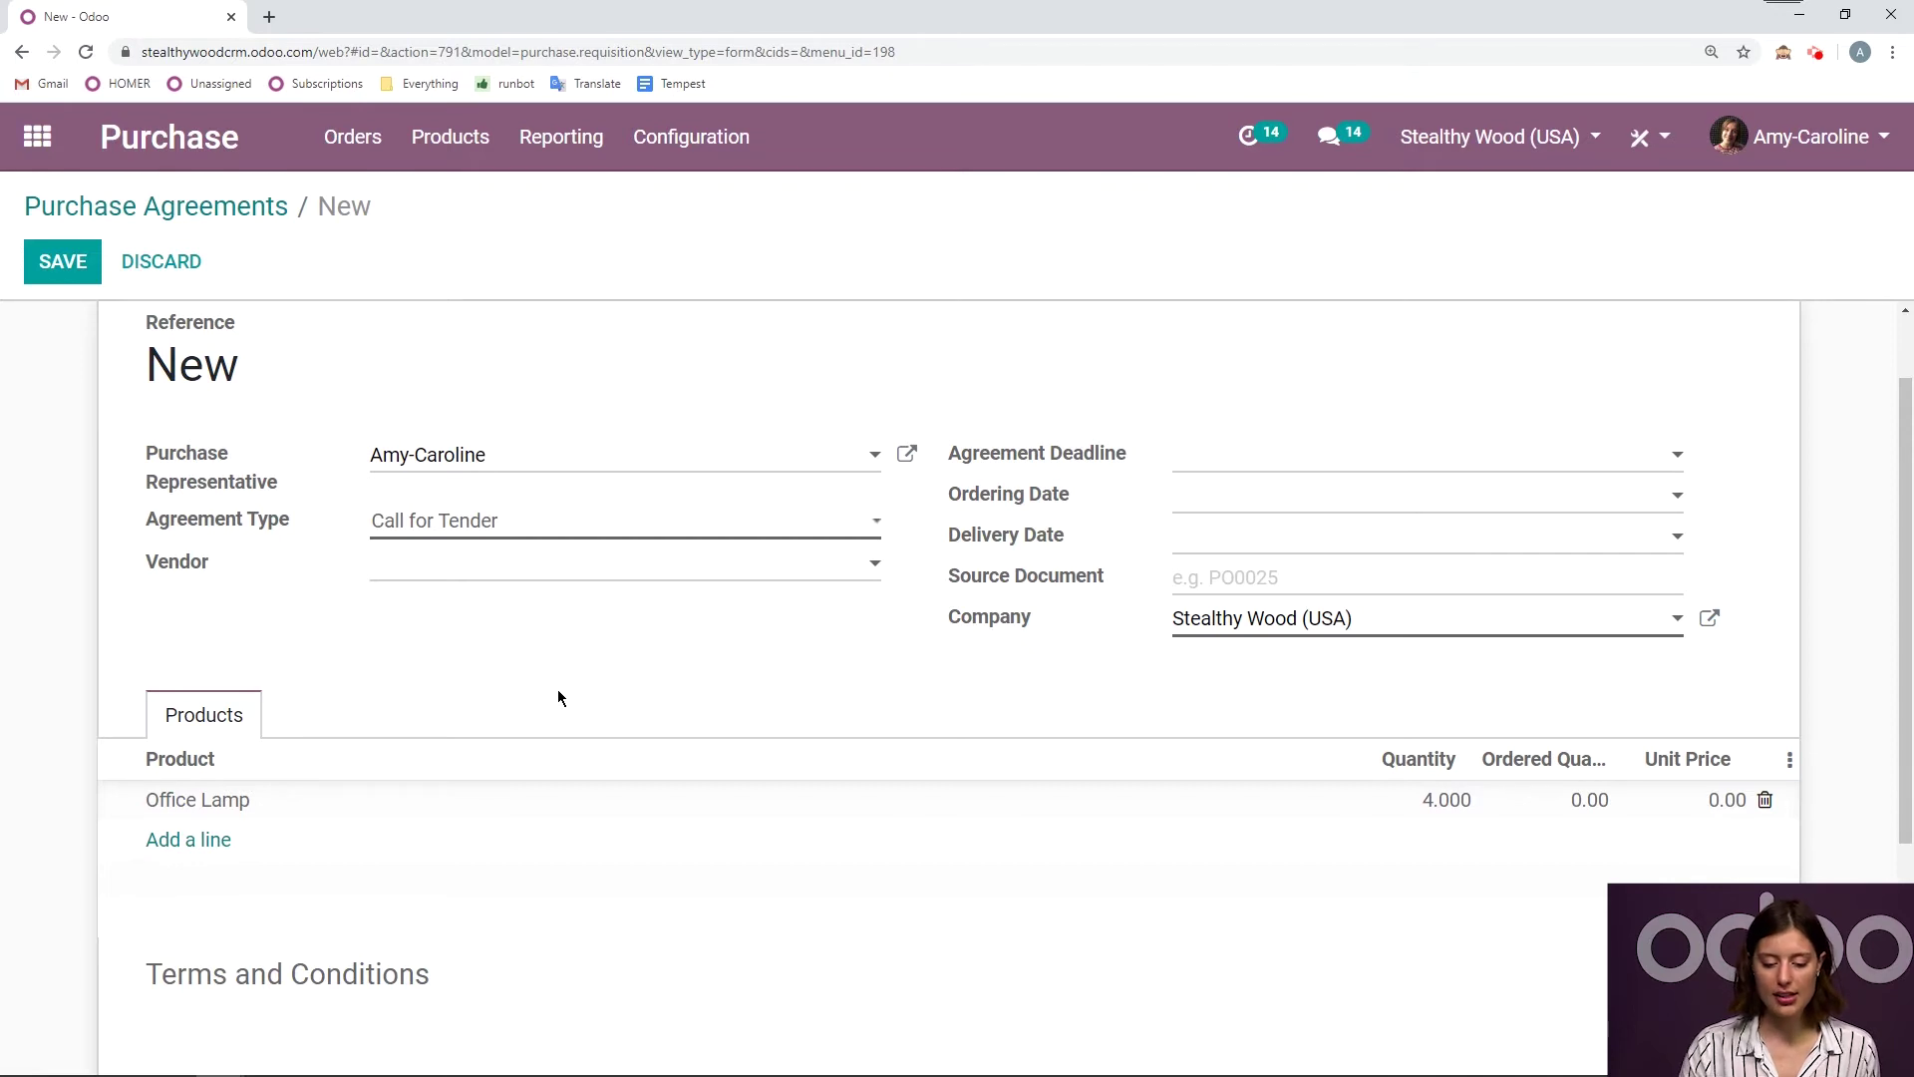
# Step: Save the Office Lamp purchase agreement and confirm it
pyautogui.scroll(1, 299, 728)
pyautogui.click(100, 255)
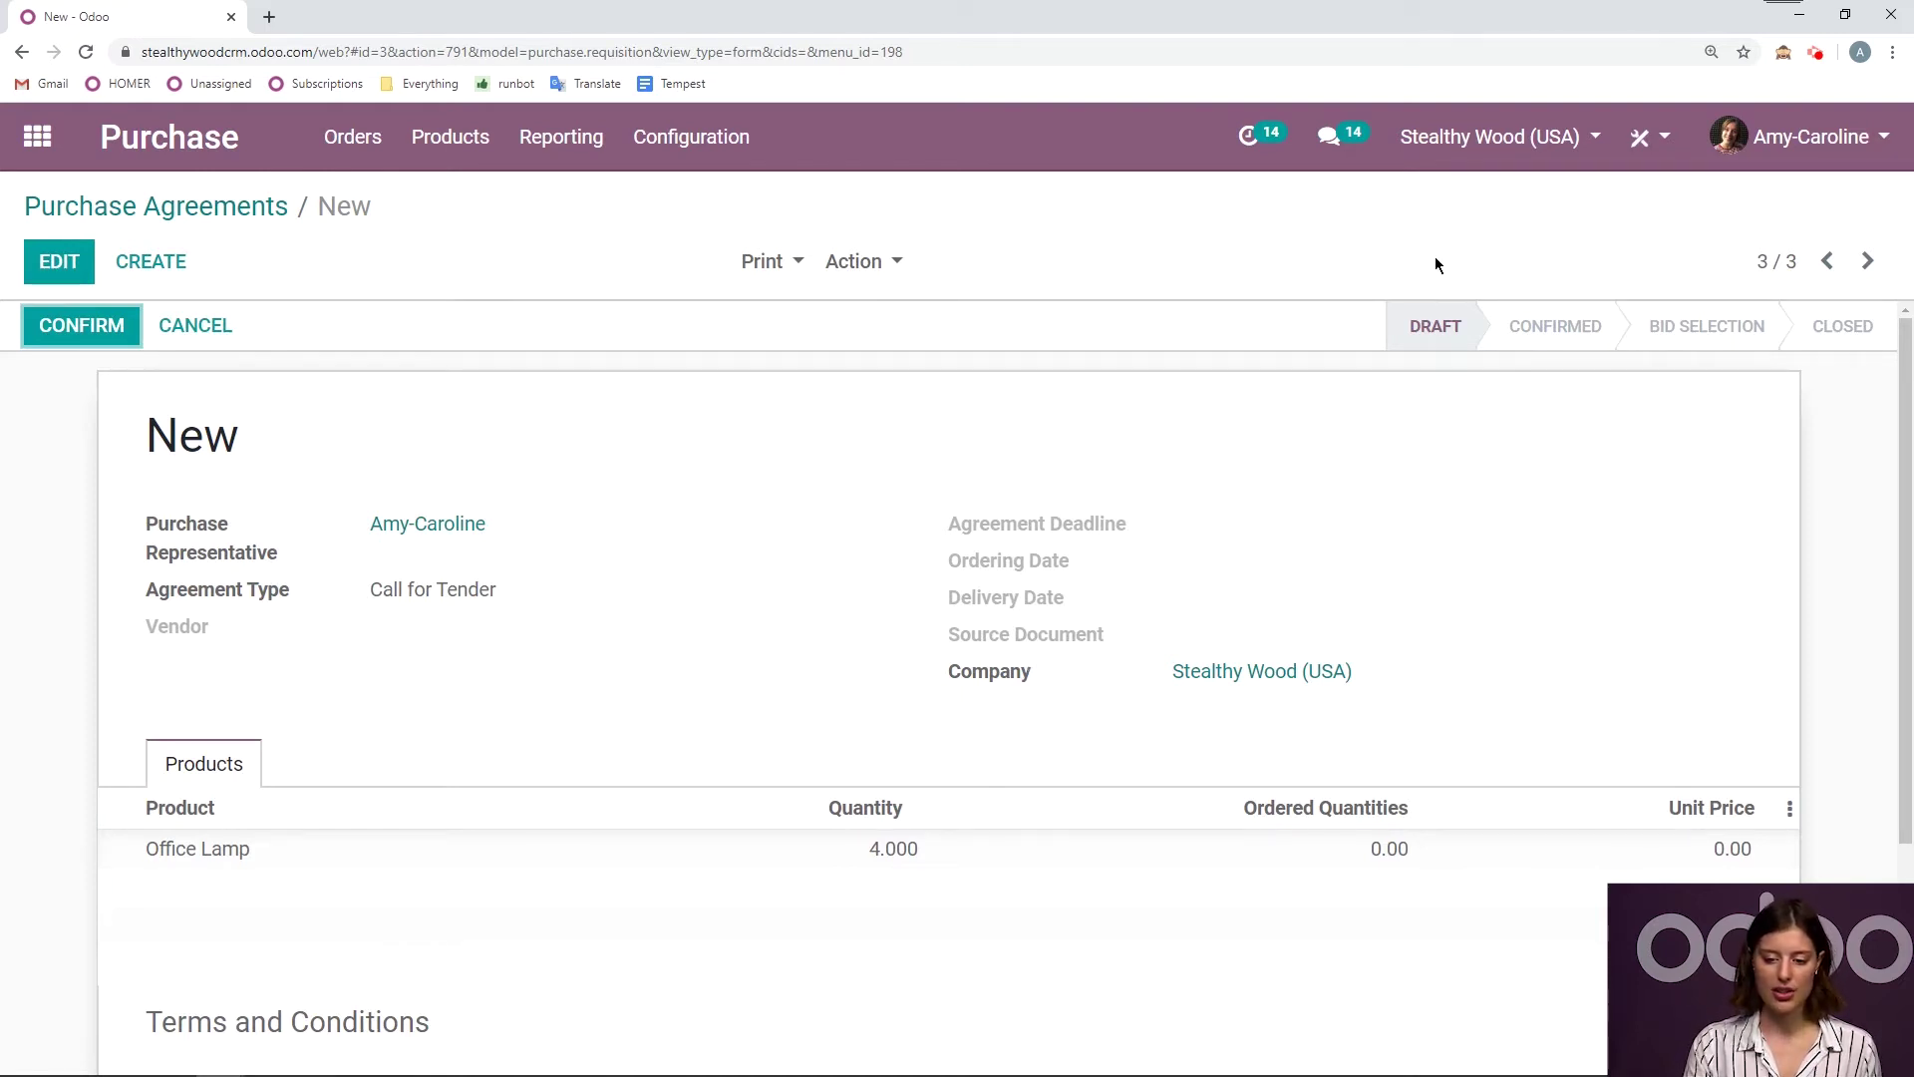
pyautogui.click(42, 345)
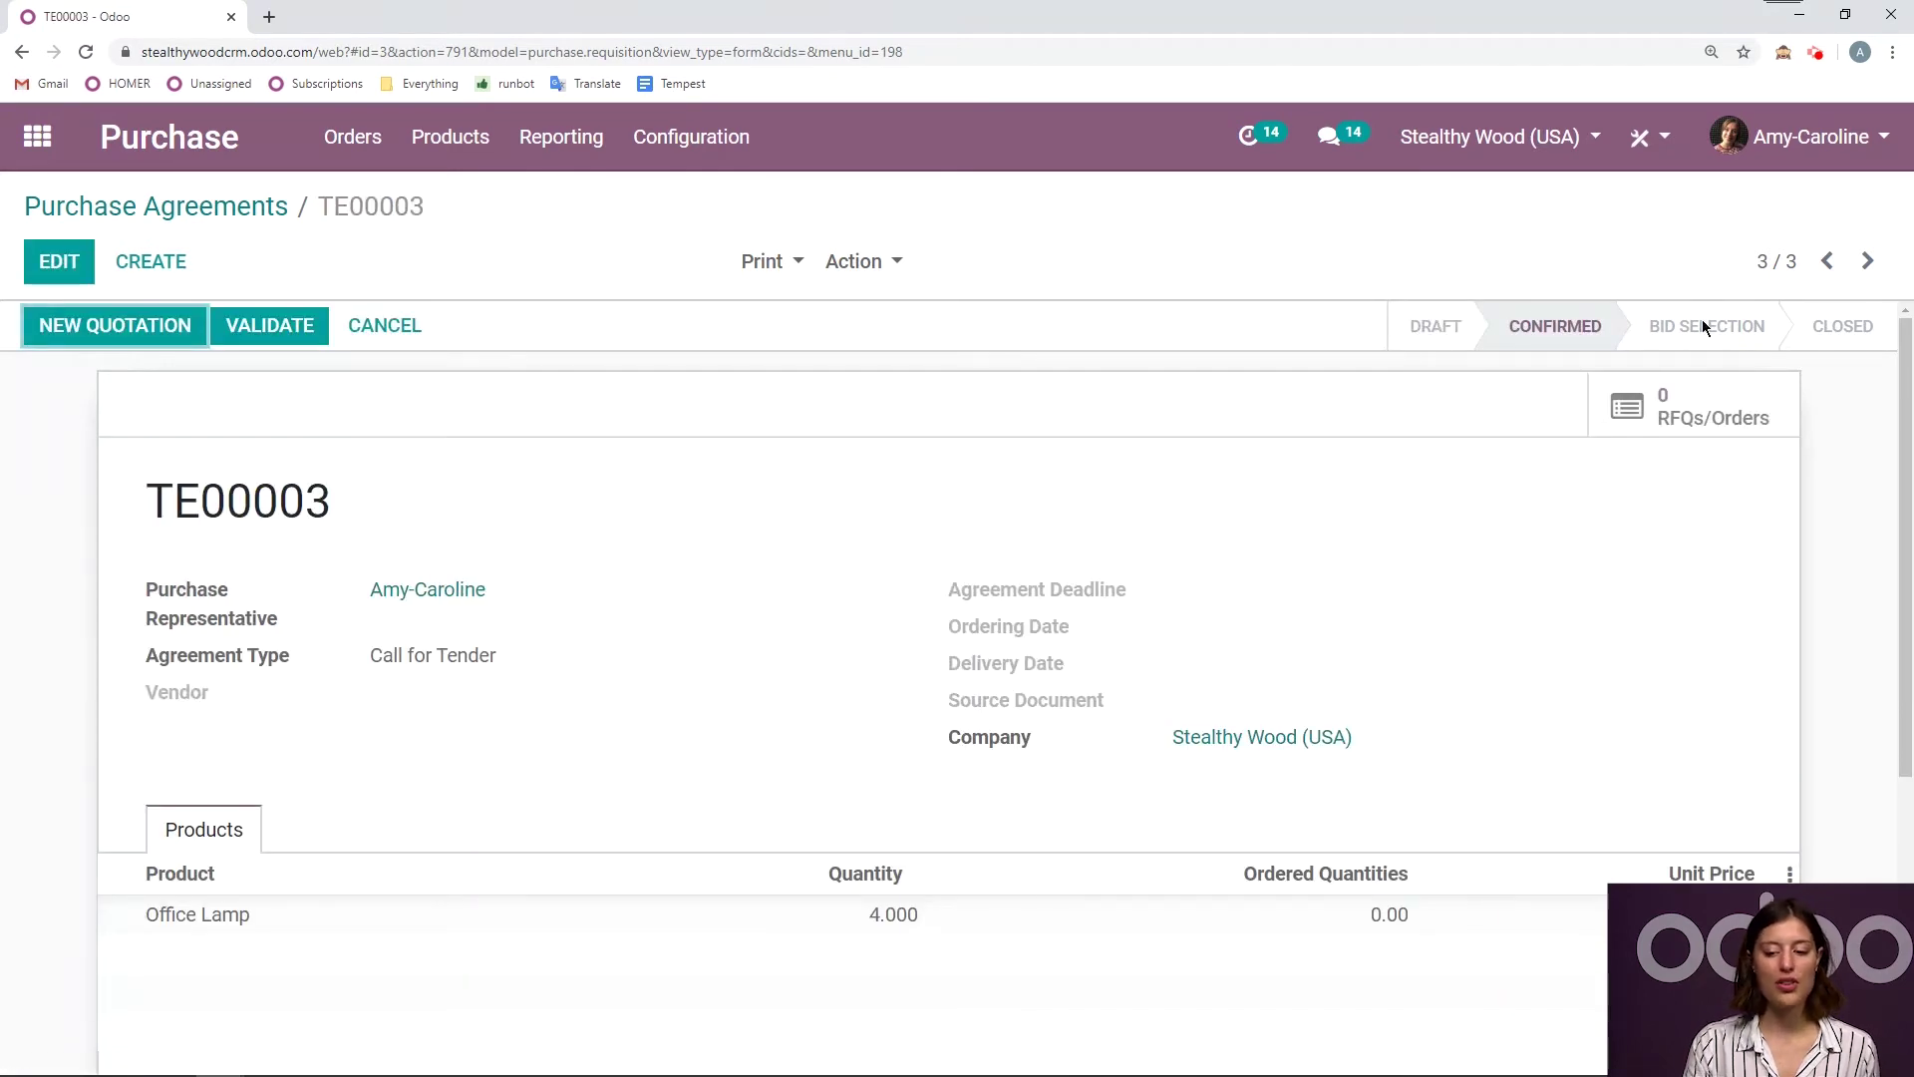
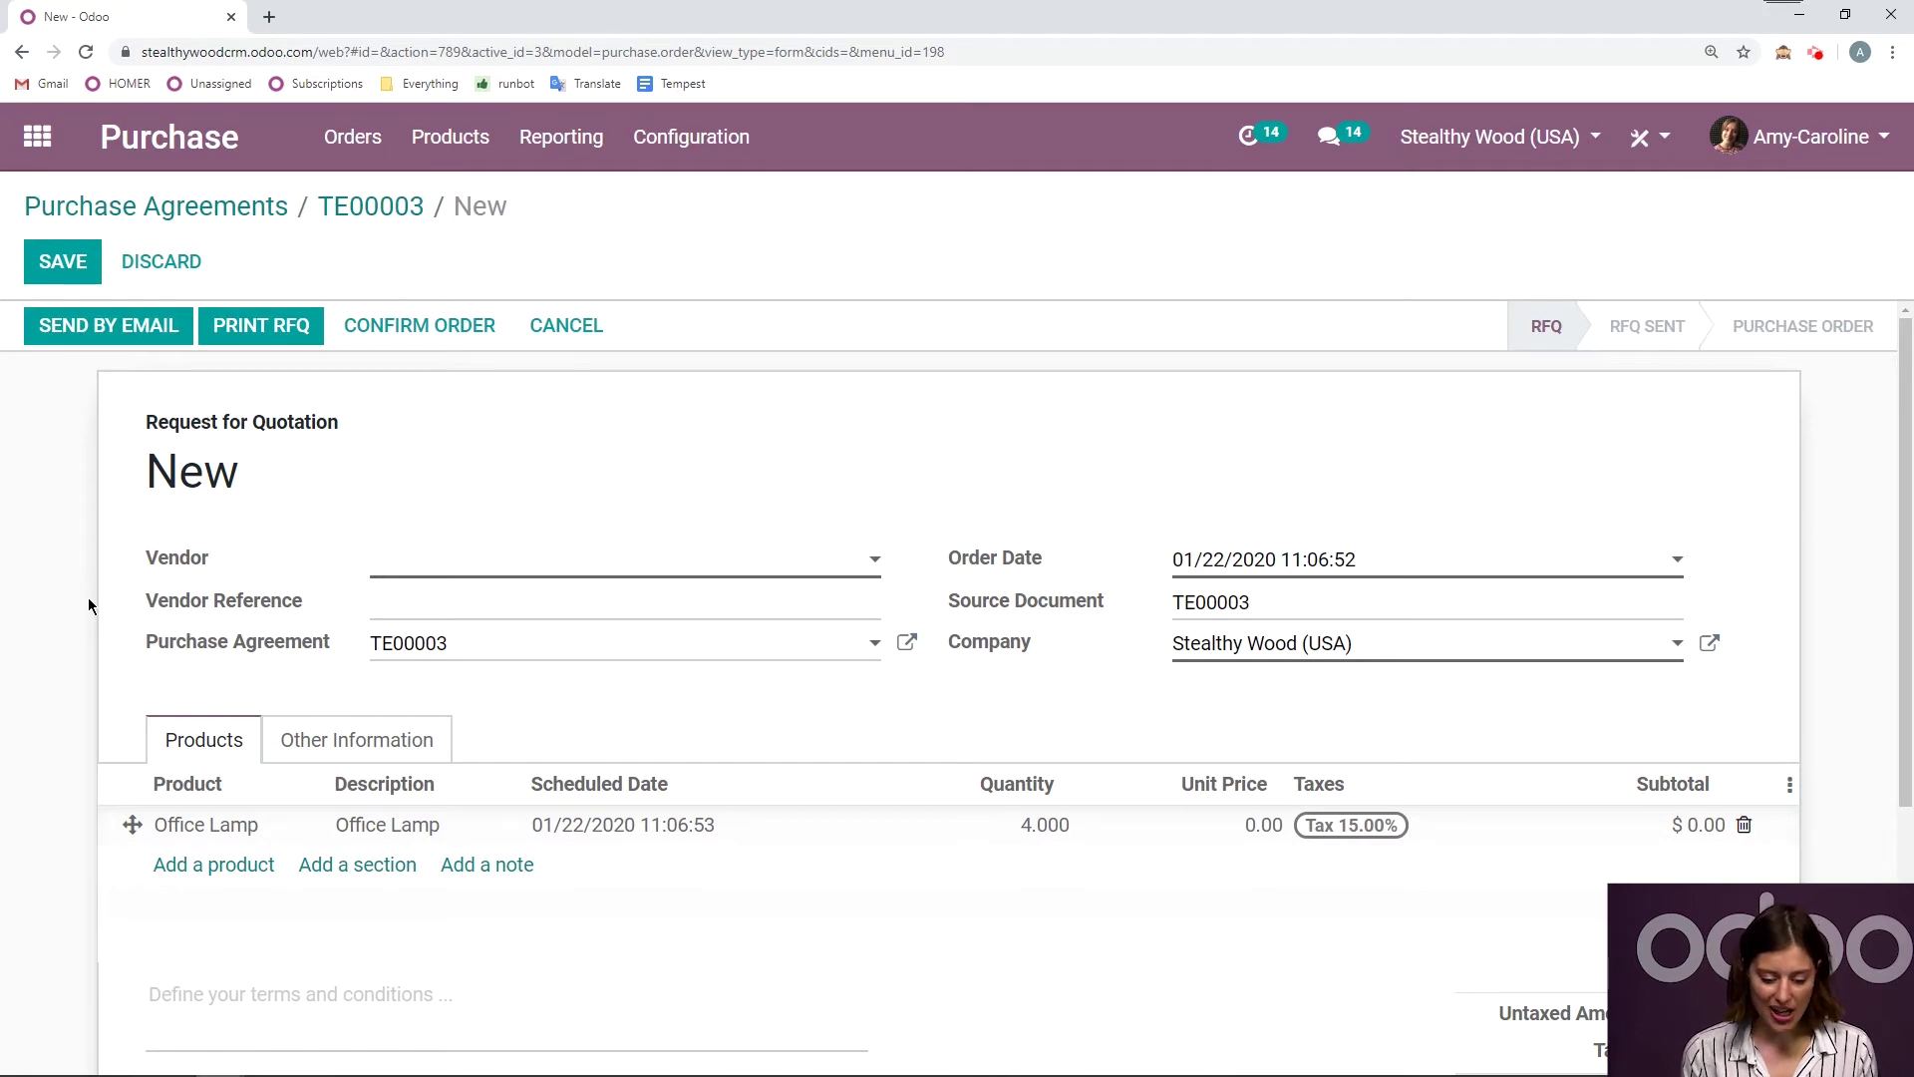
# Step: Create a request for quotation from the agreement for vendor Azure Interior and send it by email
pyautogui.write('azue')
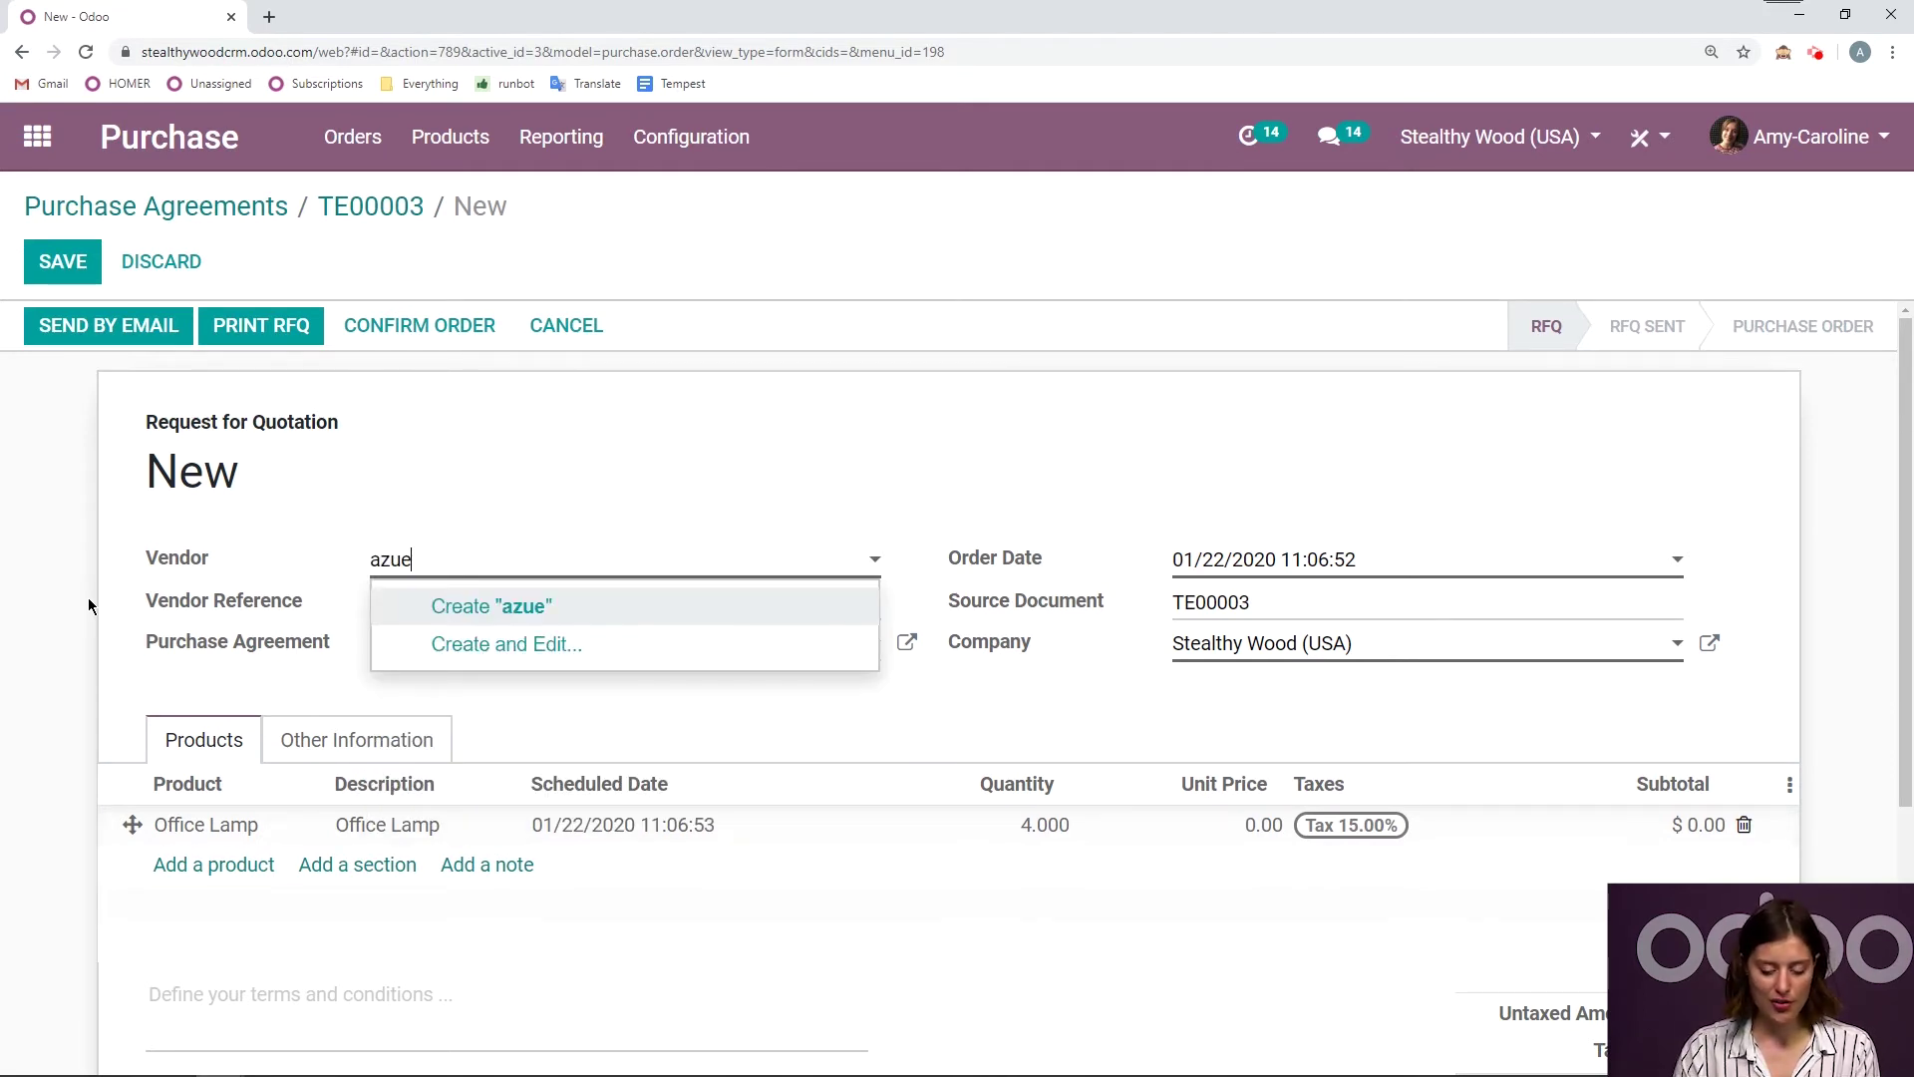
pyautogui.press('BackSpace')
pyautogui.click(610, 604)
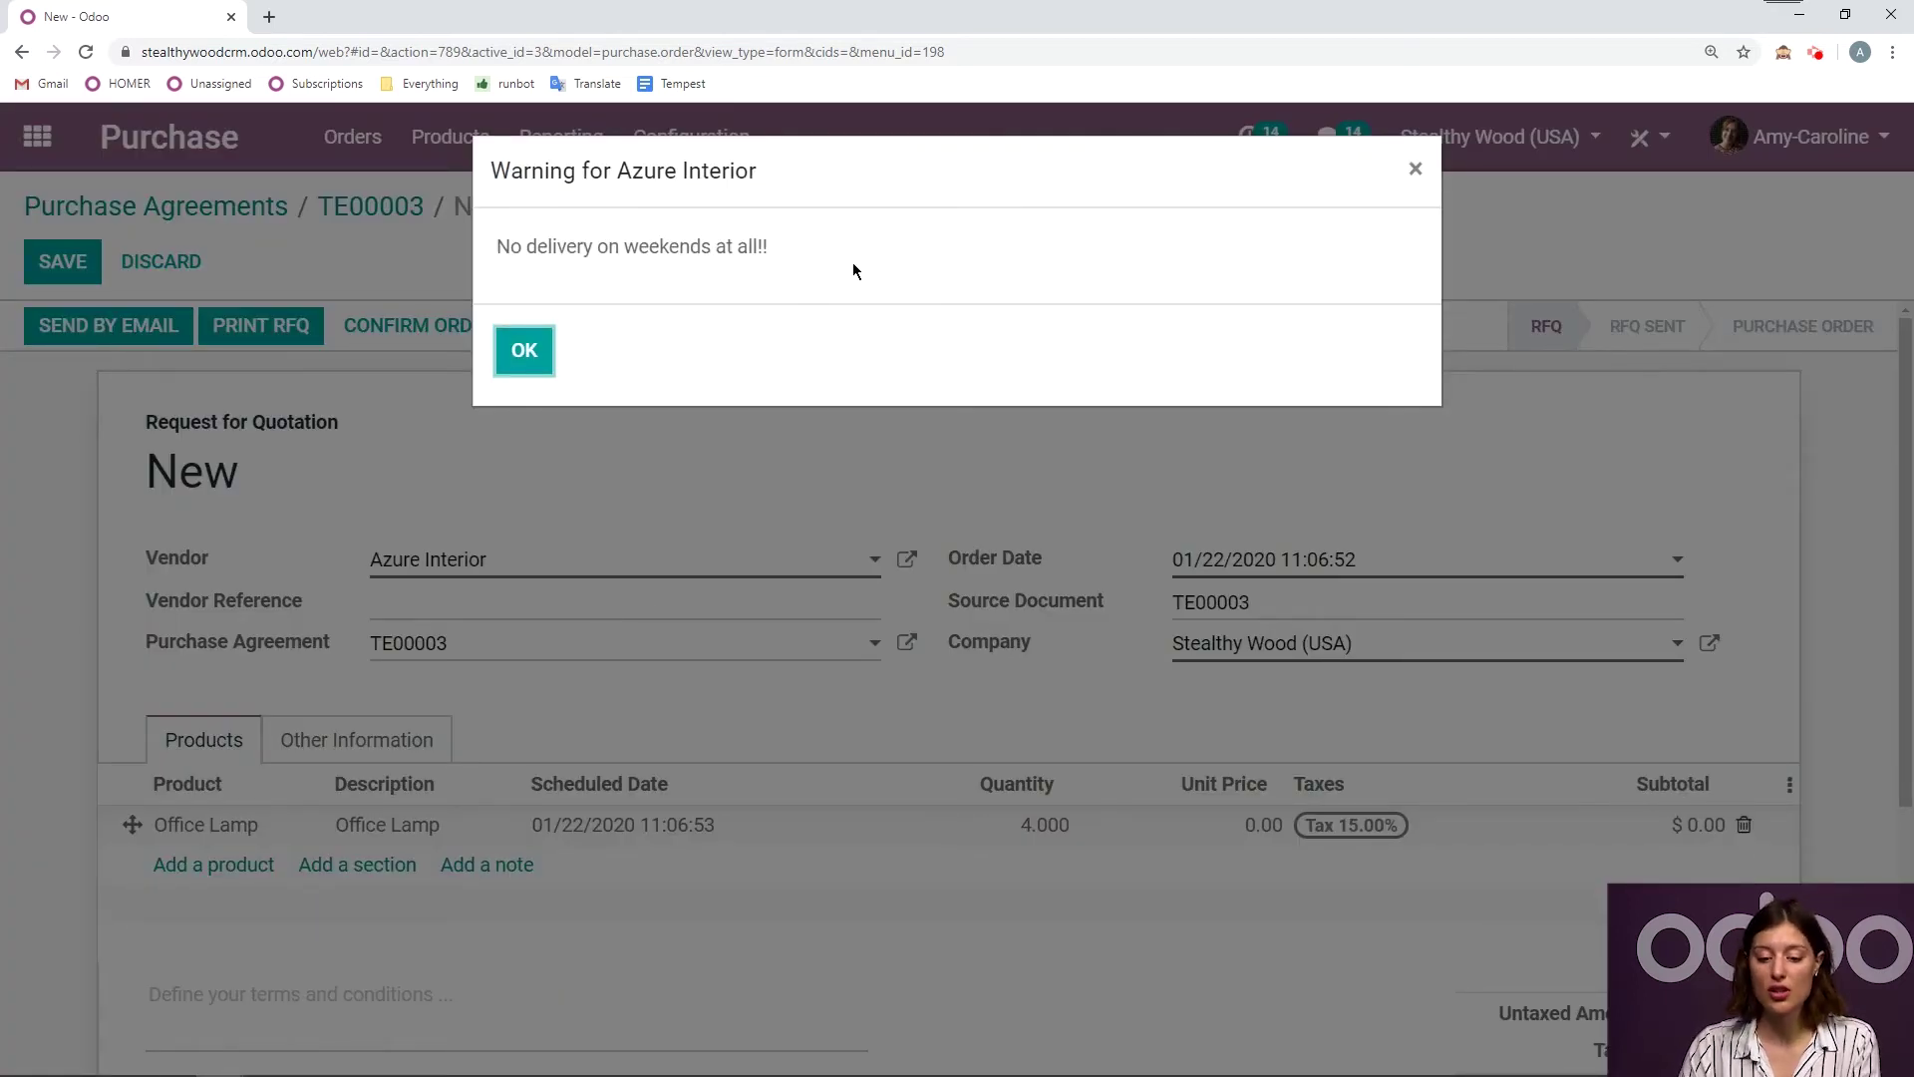
pyautogui.click(525, 355)
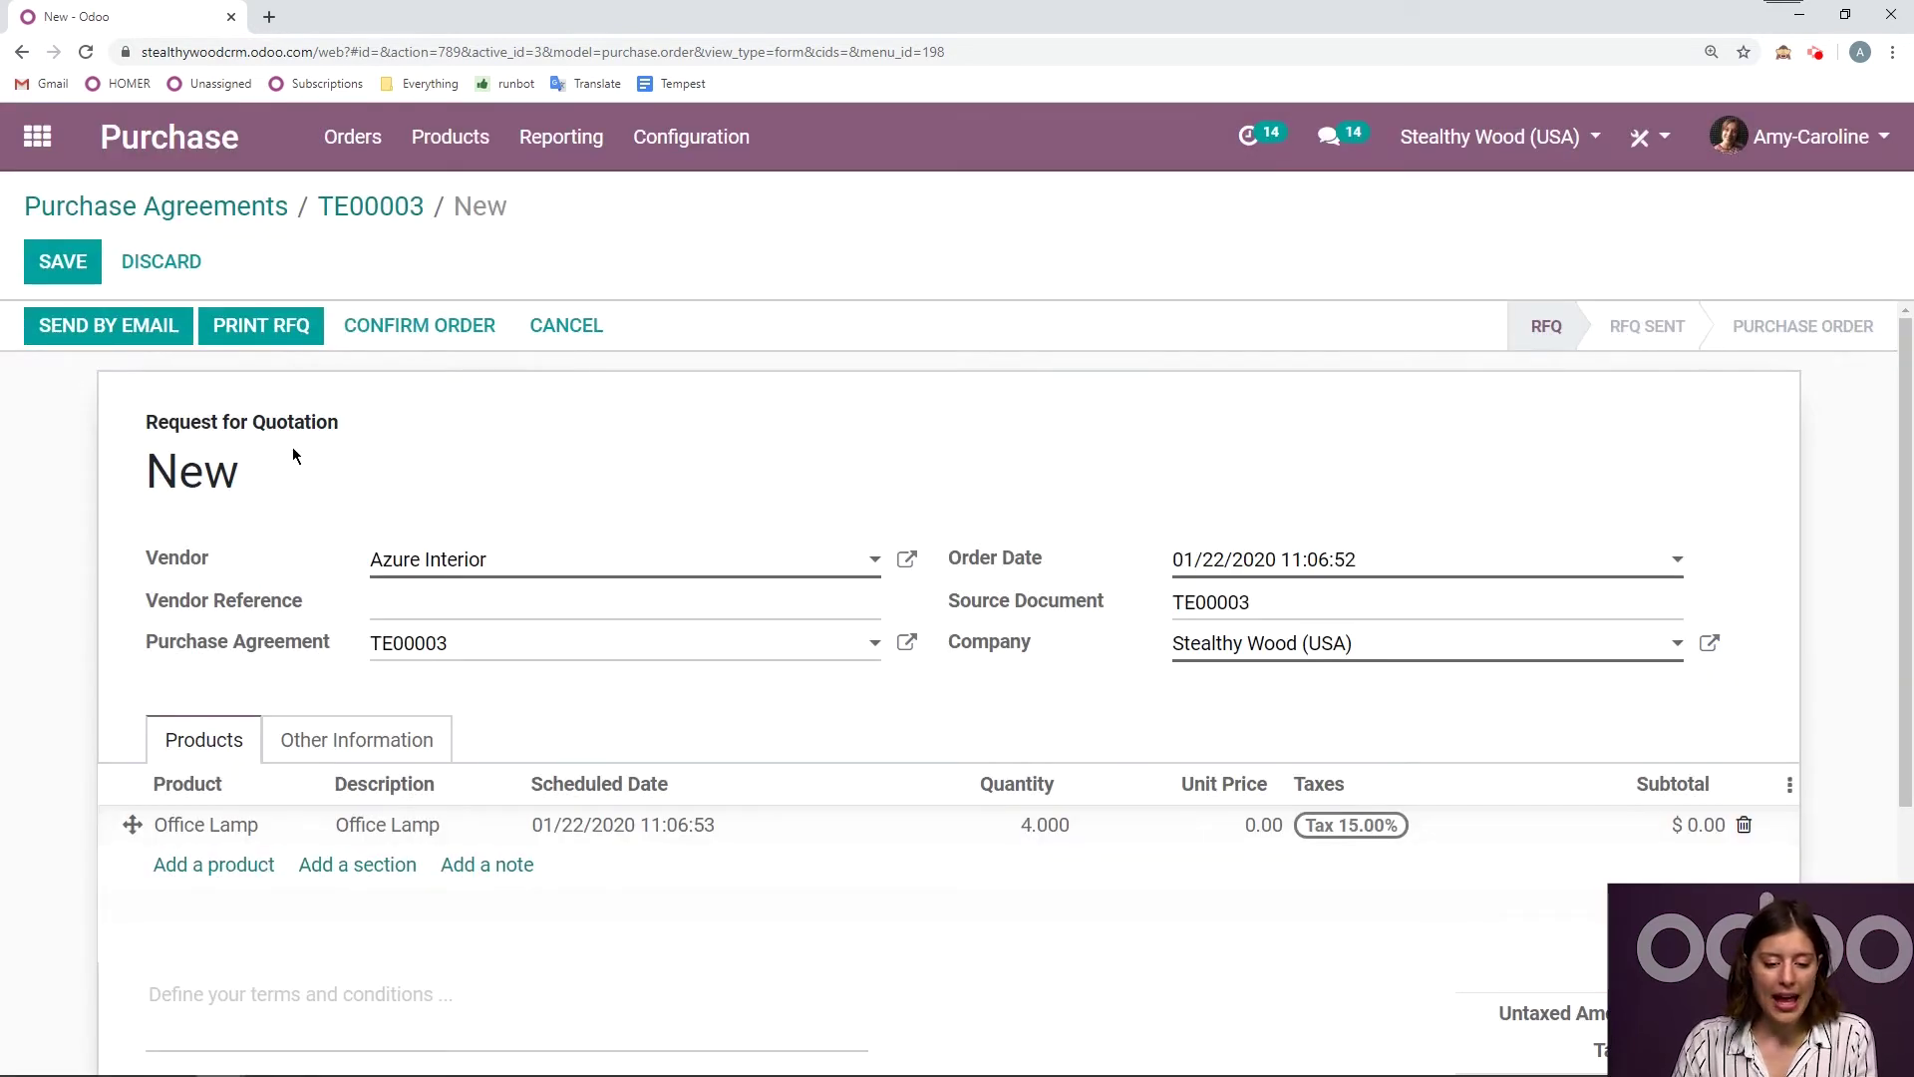
pyautogui.click(108, 327)
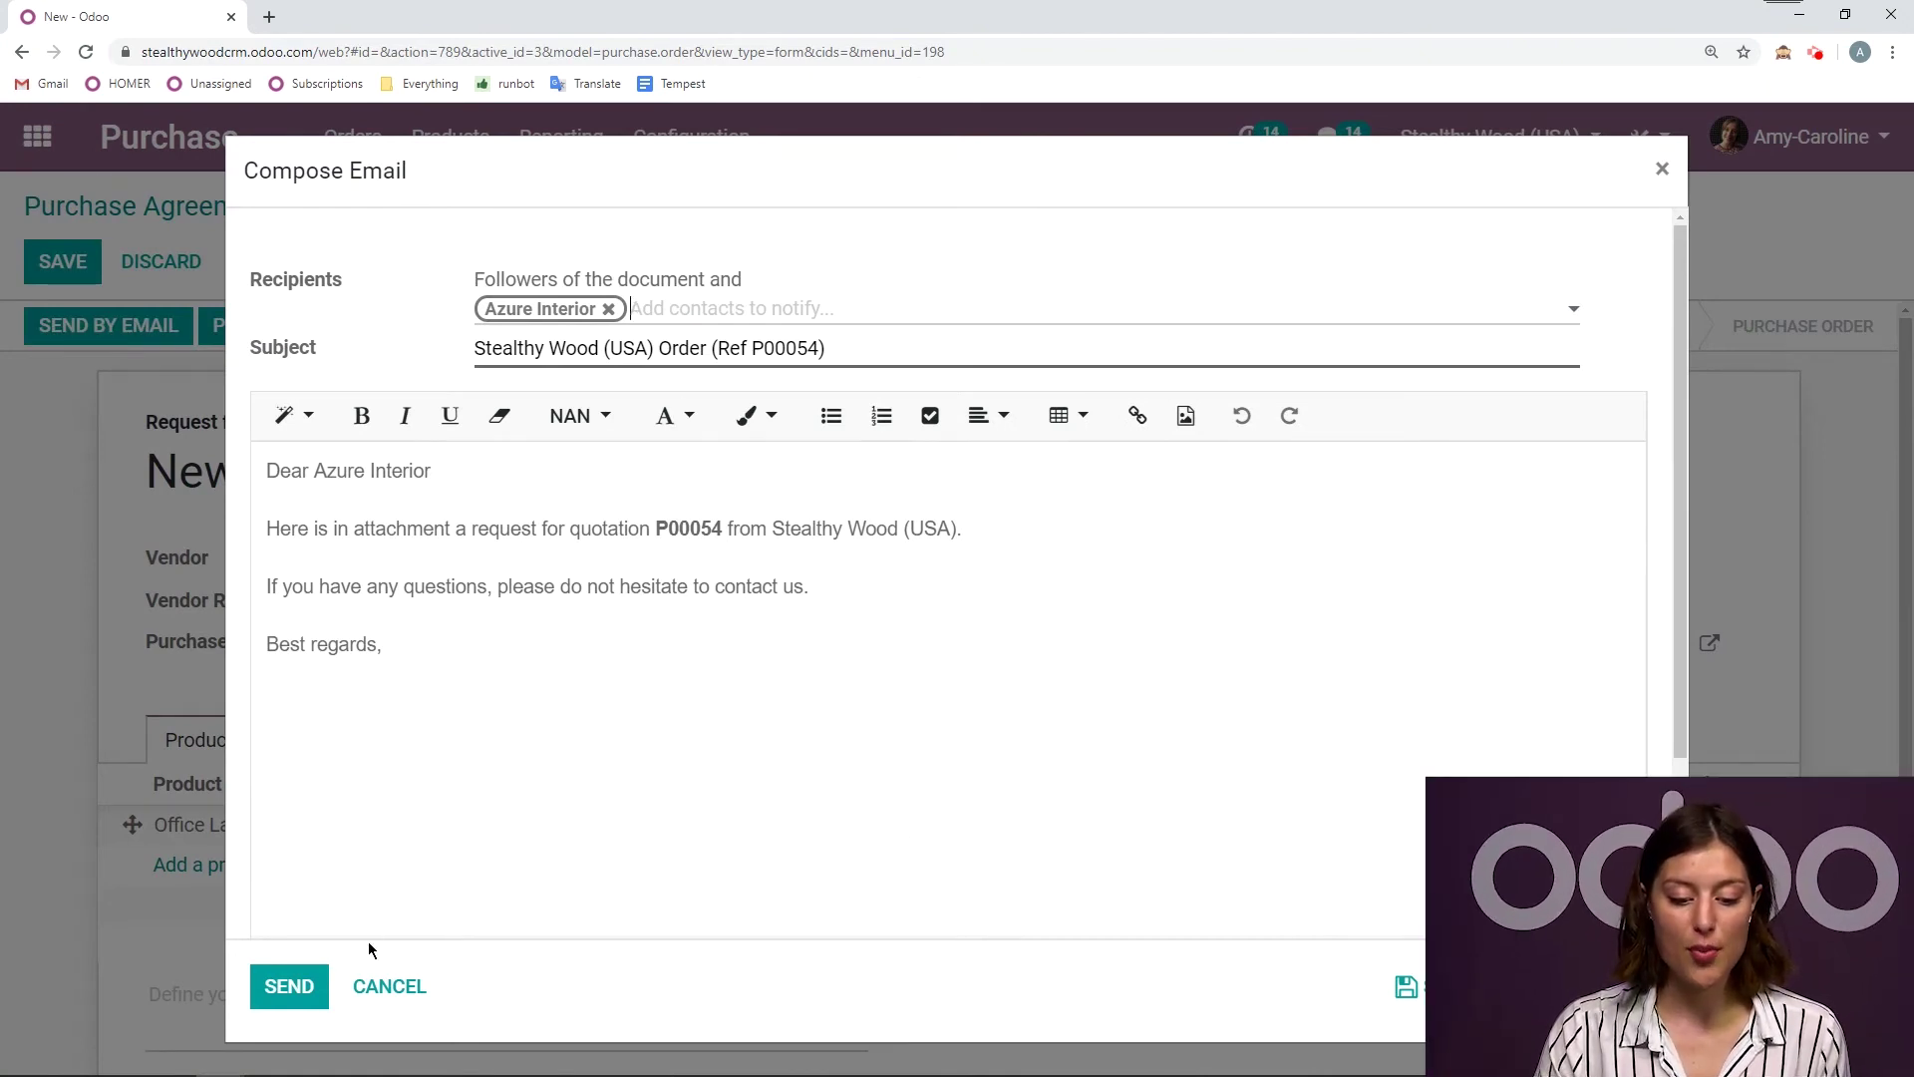
pyautogui.click(298, 987)
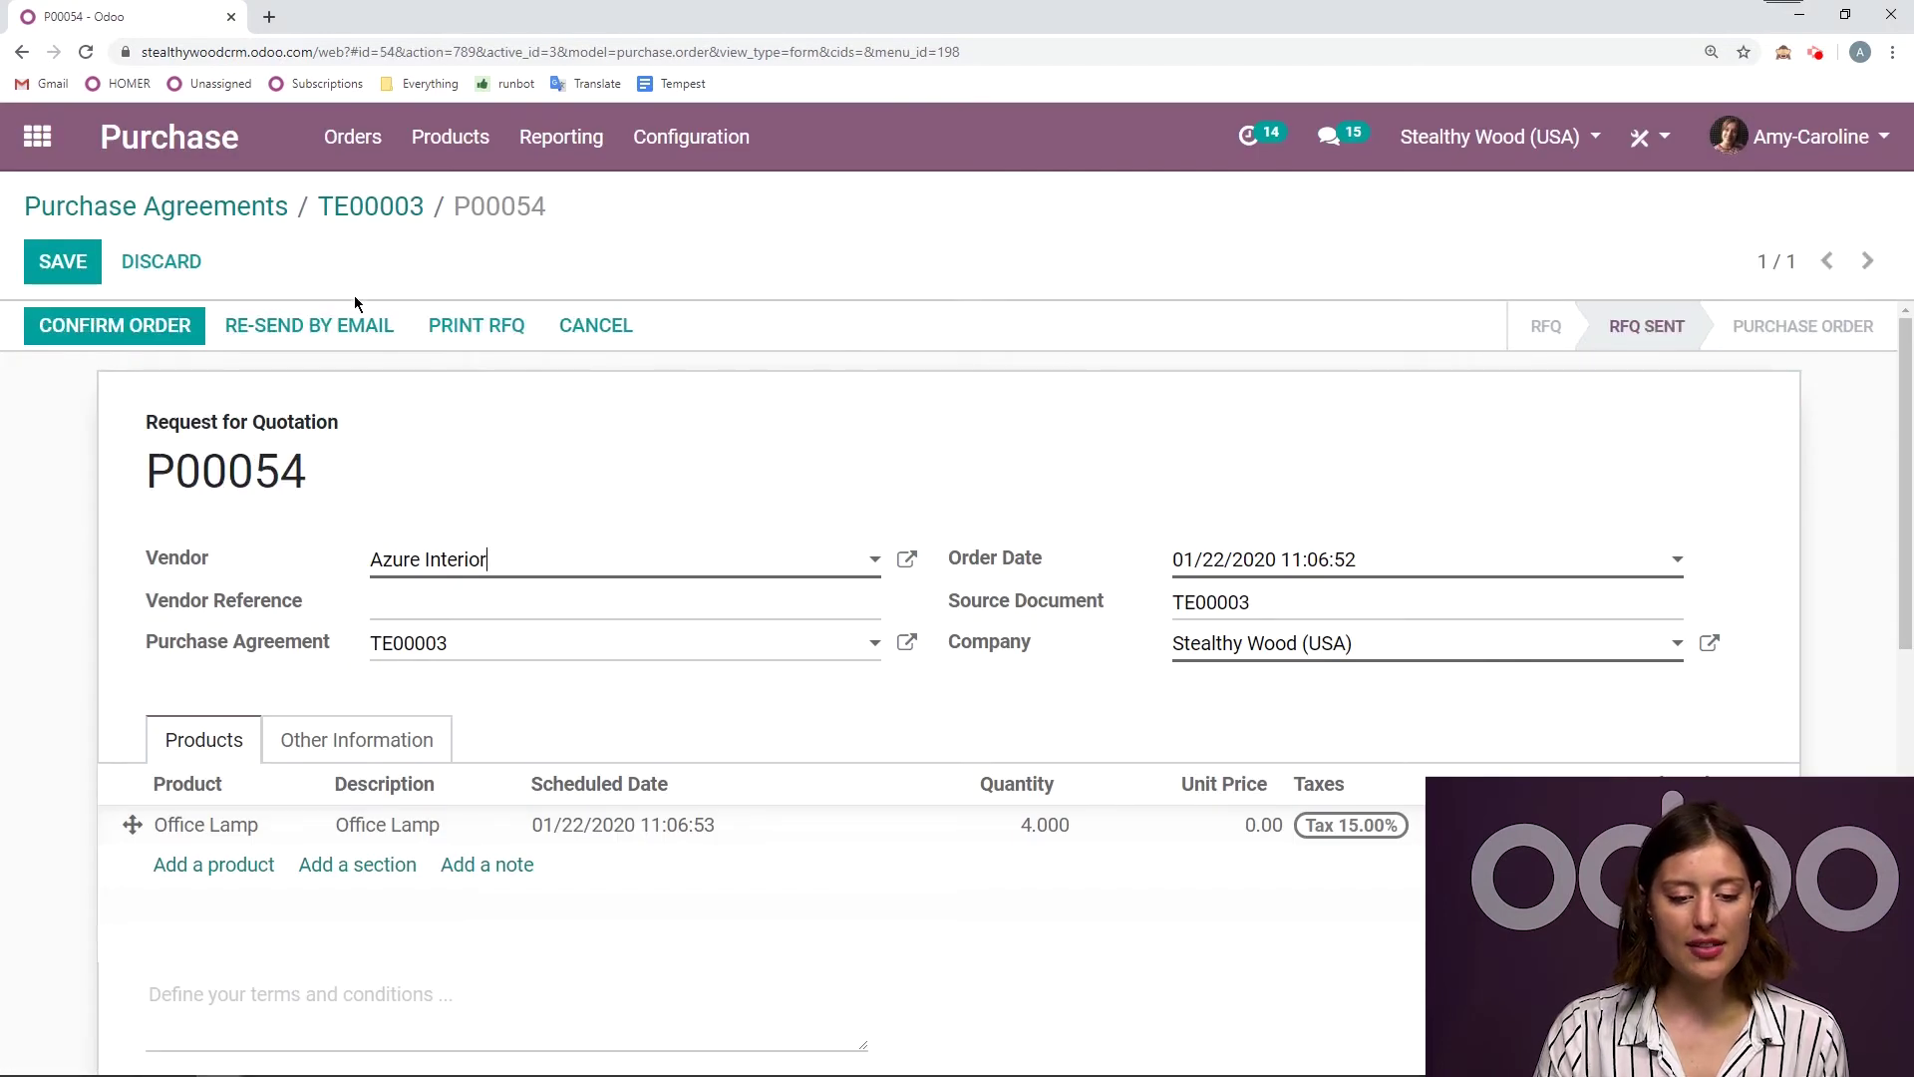
# Step: Create a second quotation request from the same agreement for vendor Chair up! Furniture and email it
pyautogui.click(370, 212)
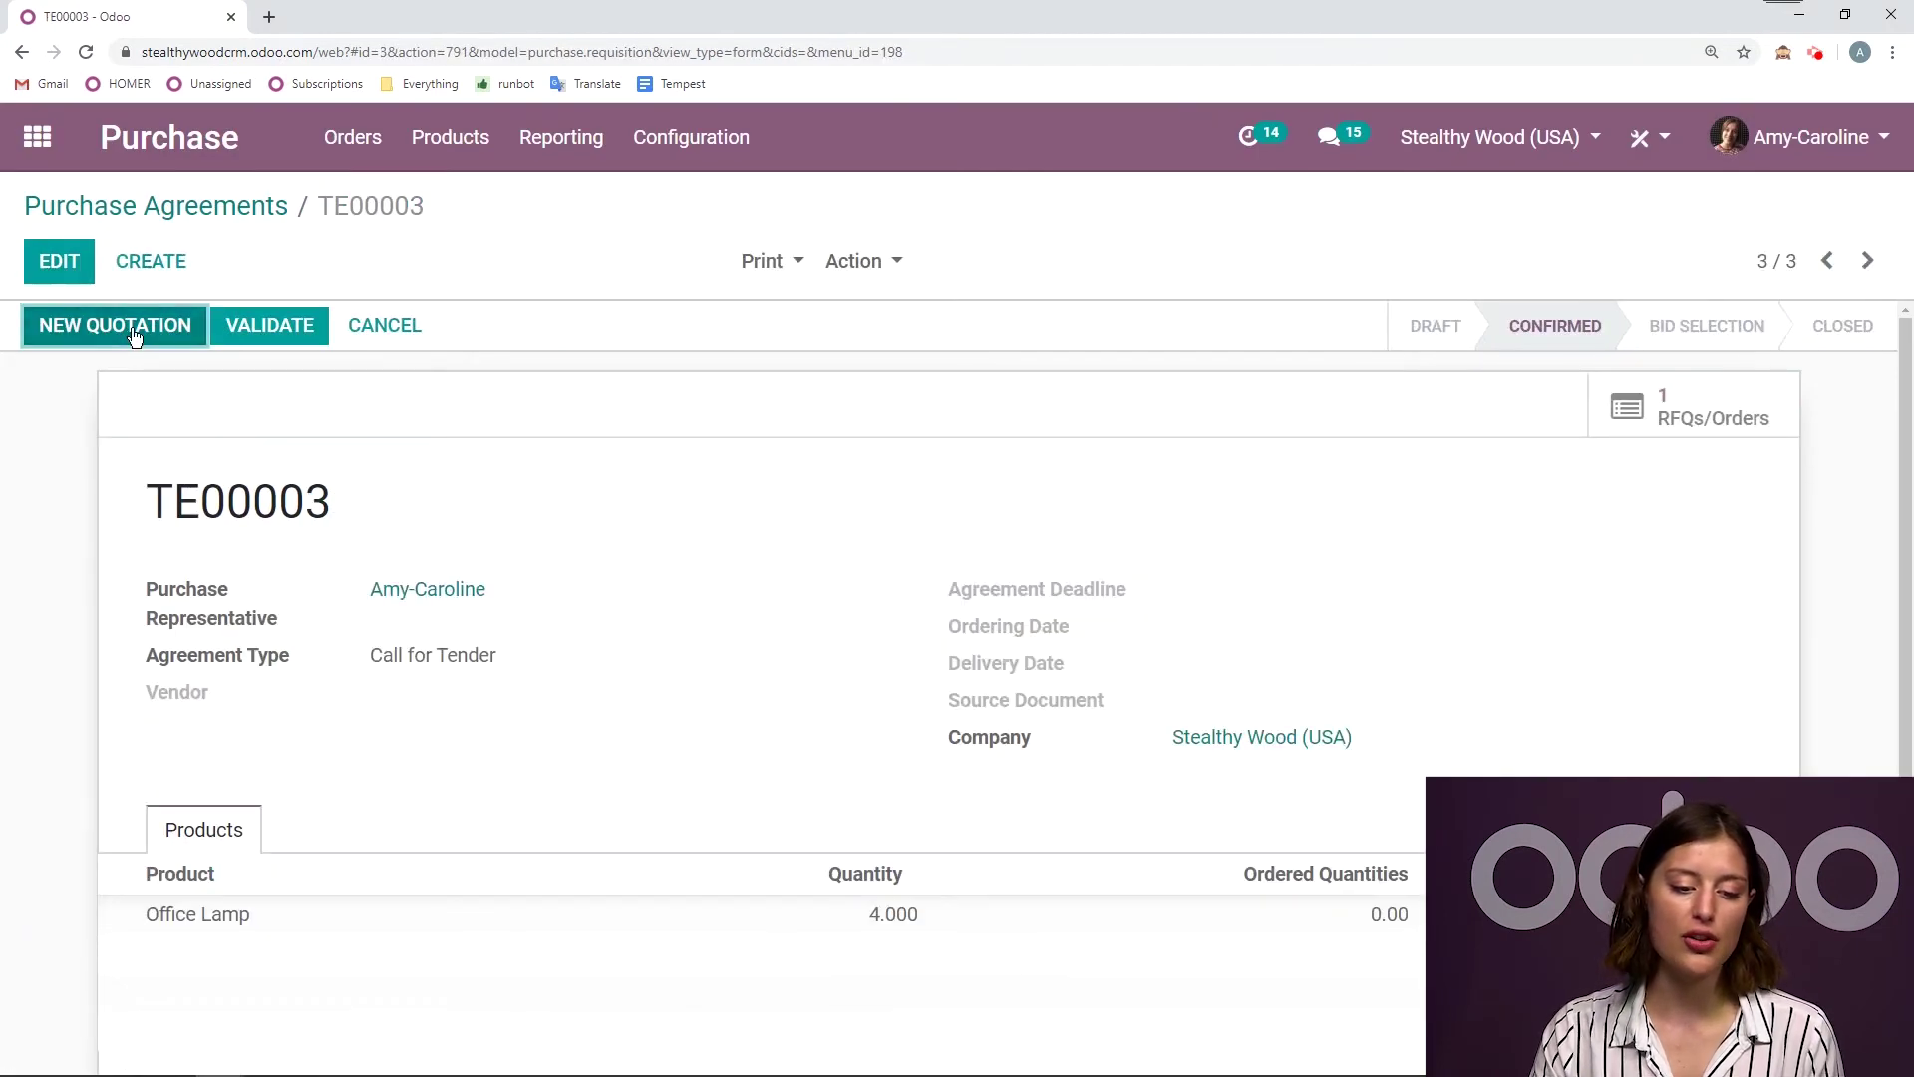
pyautogui.click(131, 327)
pyautogui.write('chair')
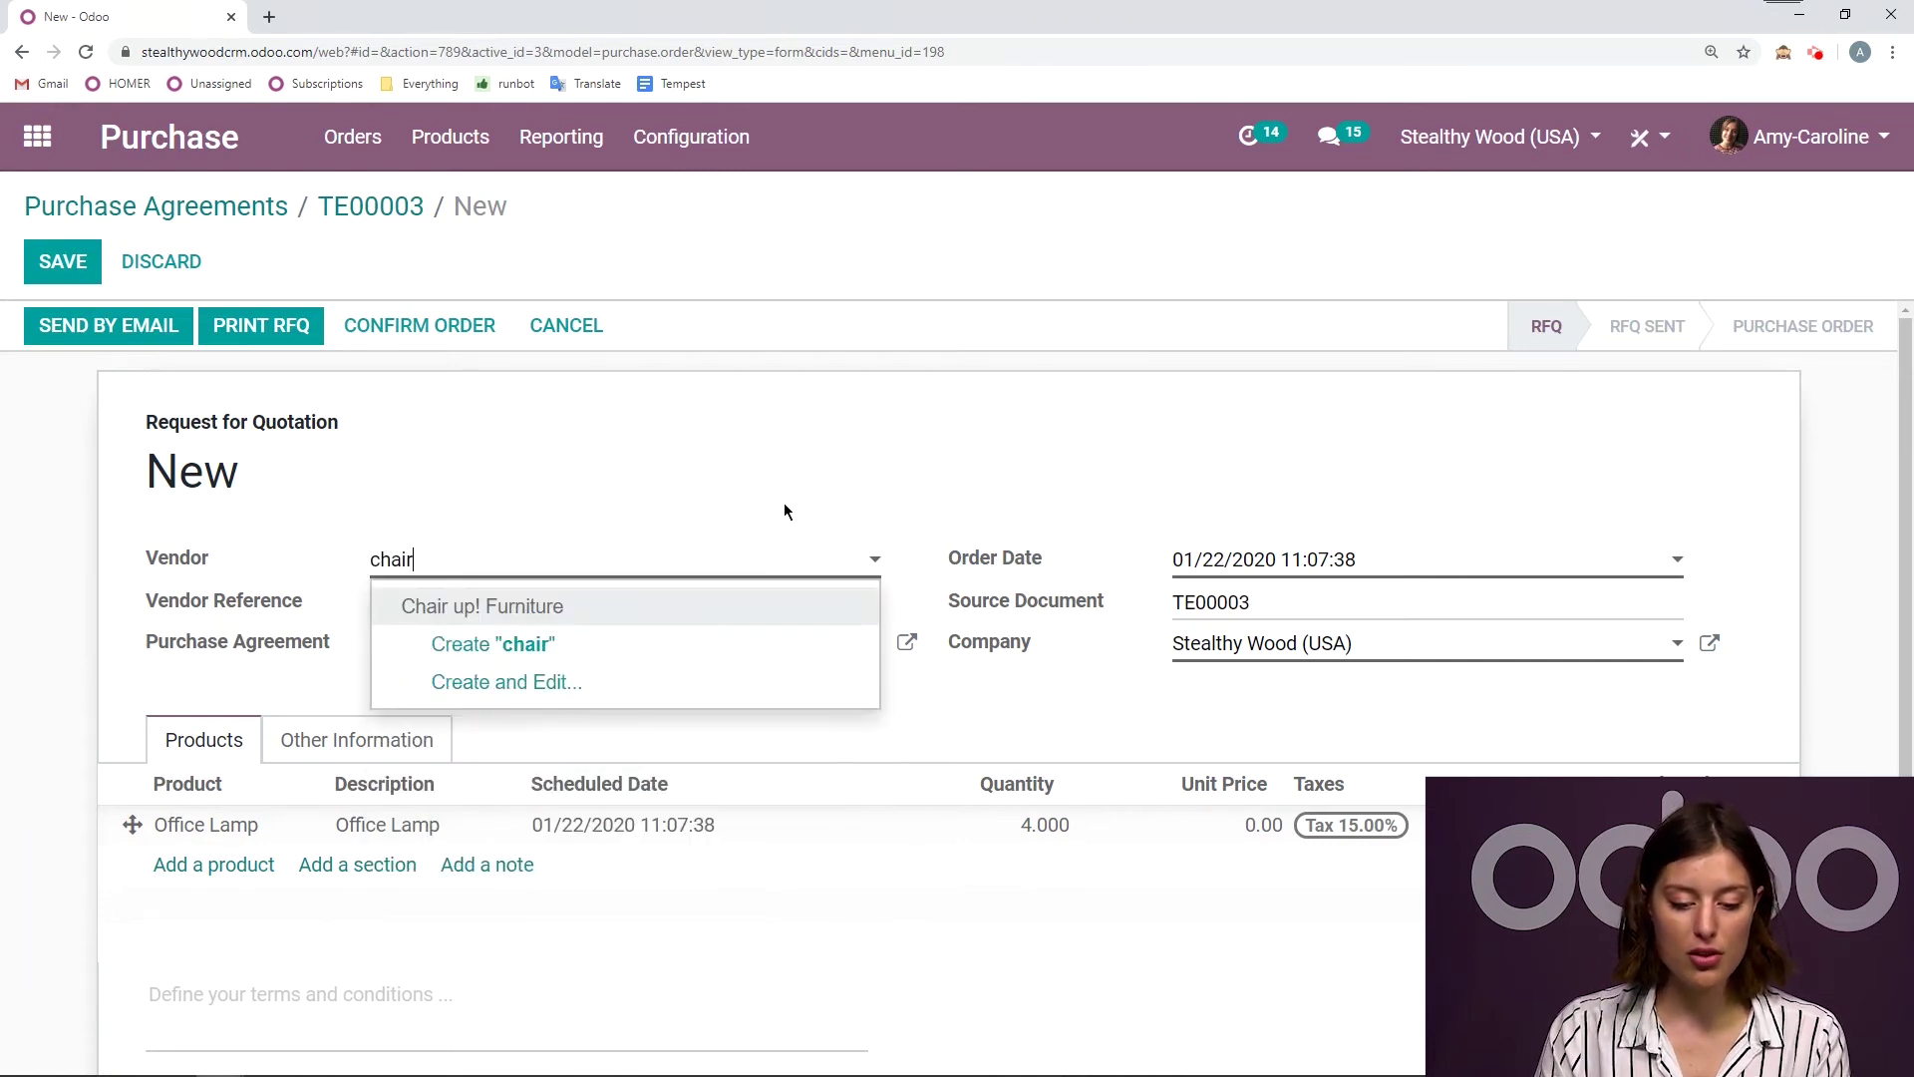
pyautogui.click(720, 606)
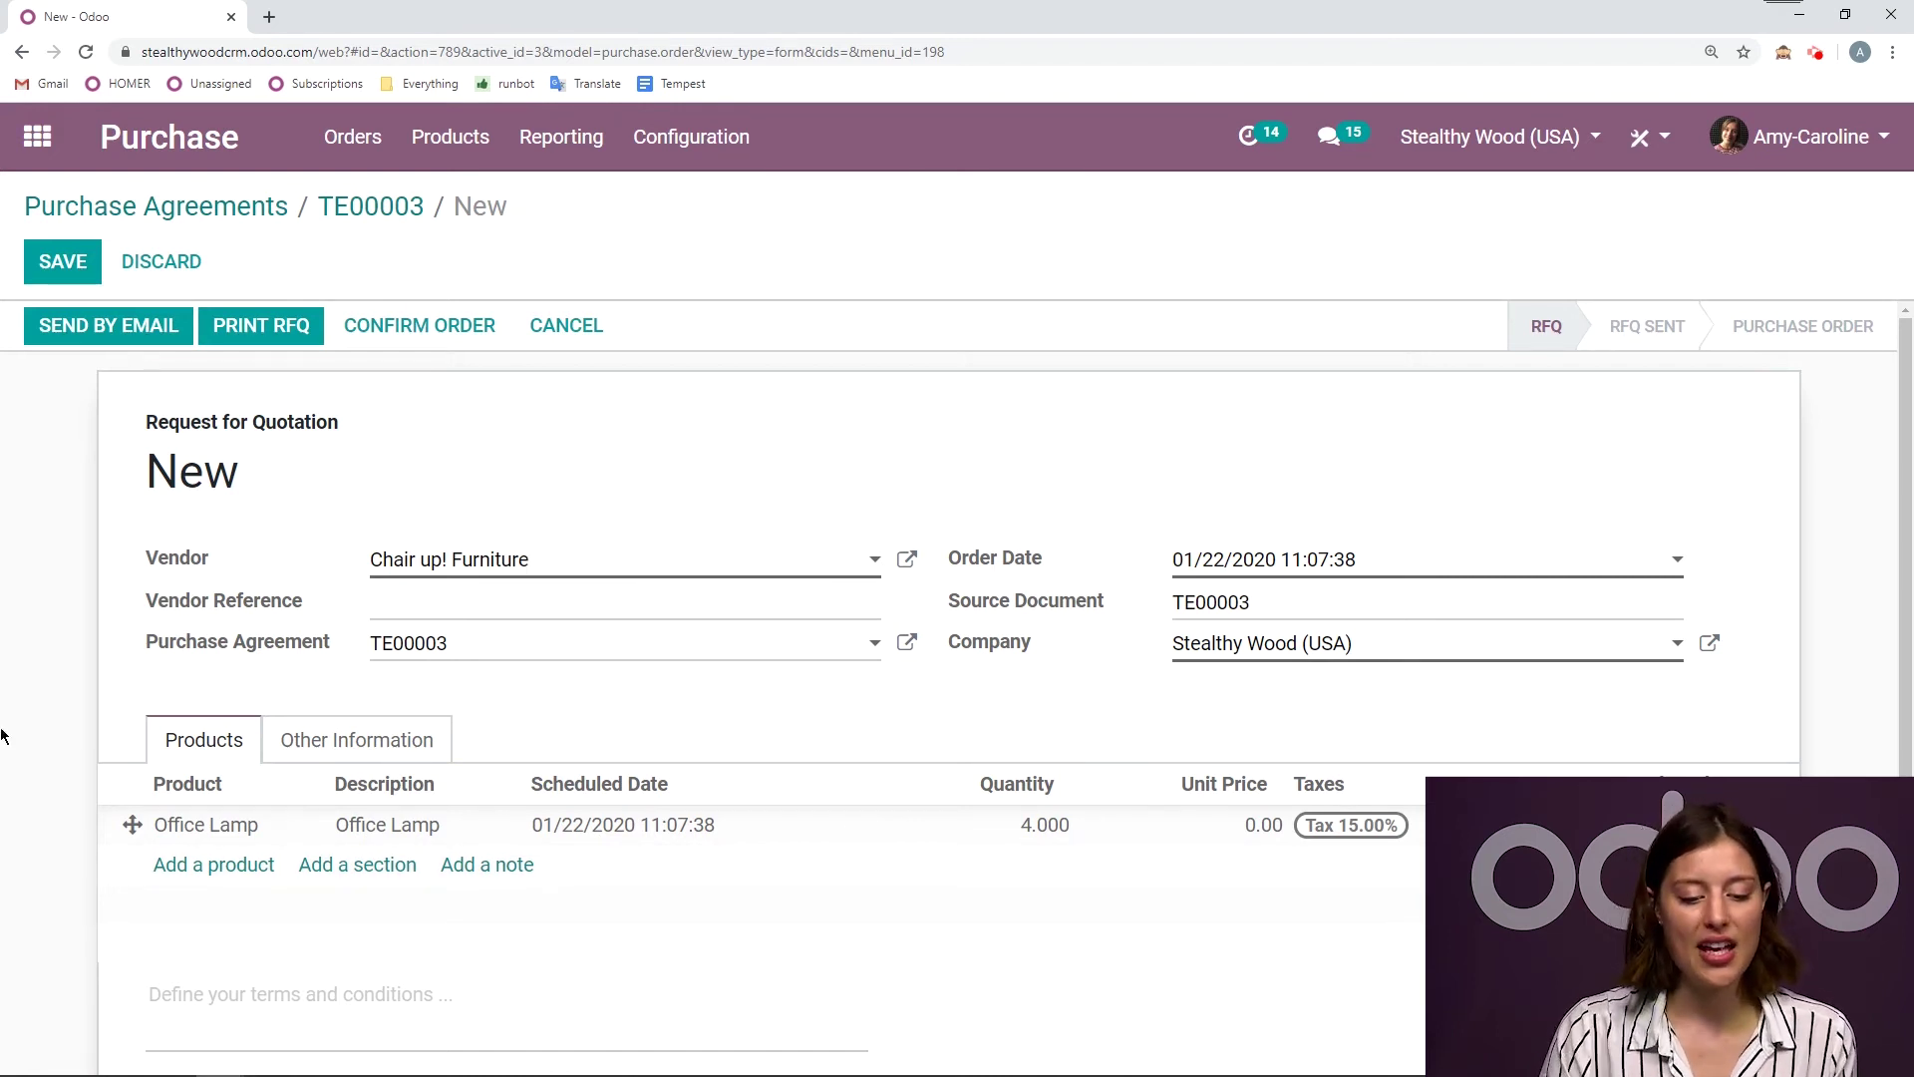
pyautogui.click(103, 342)
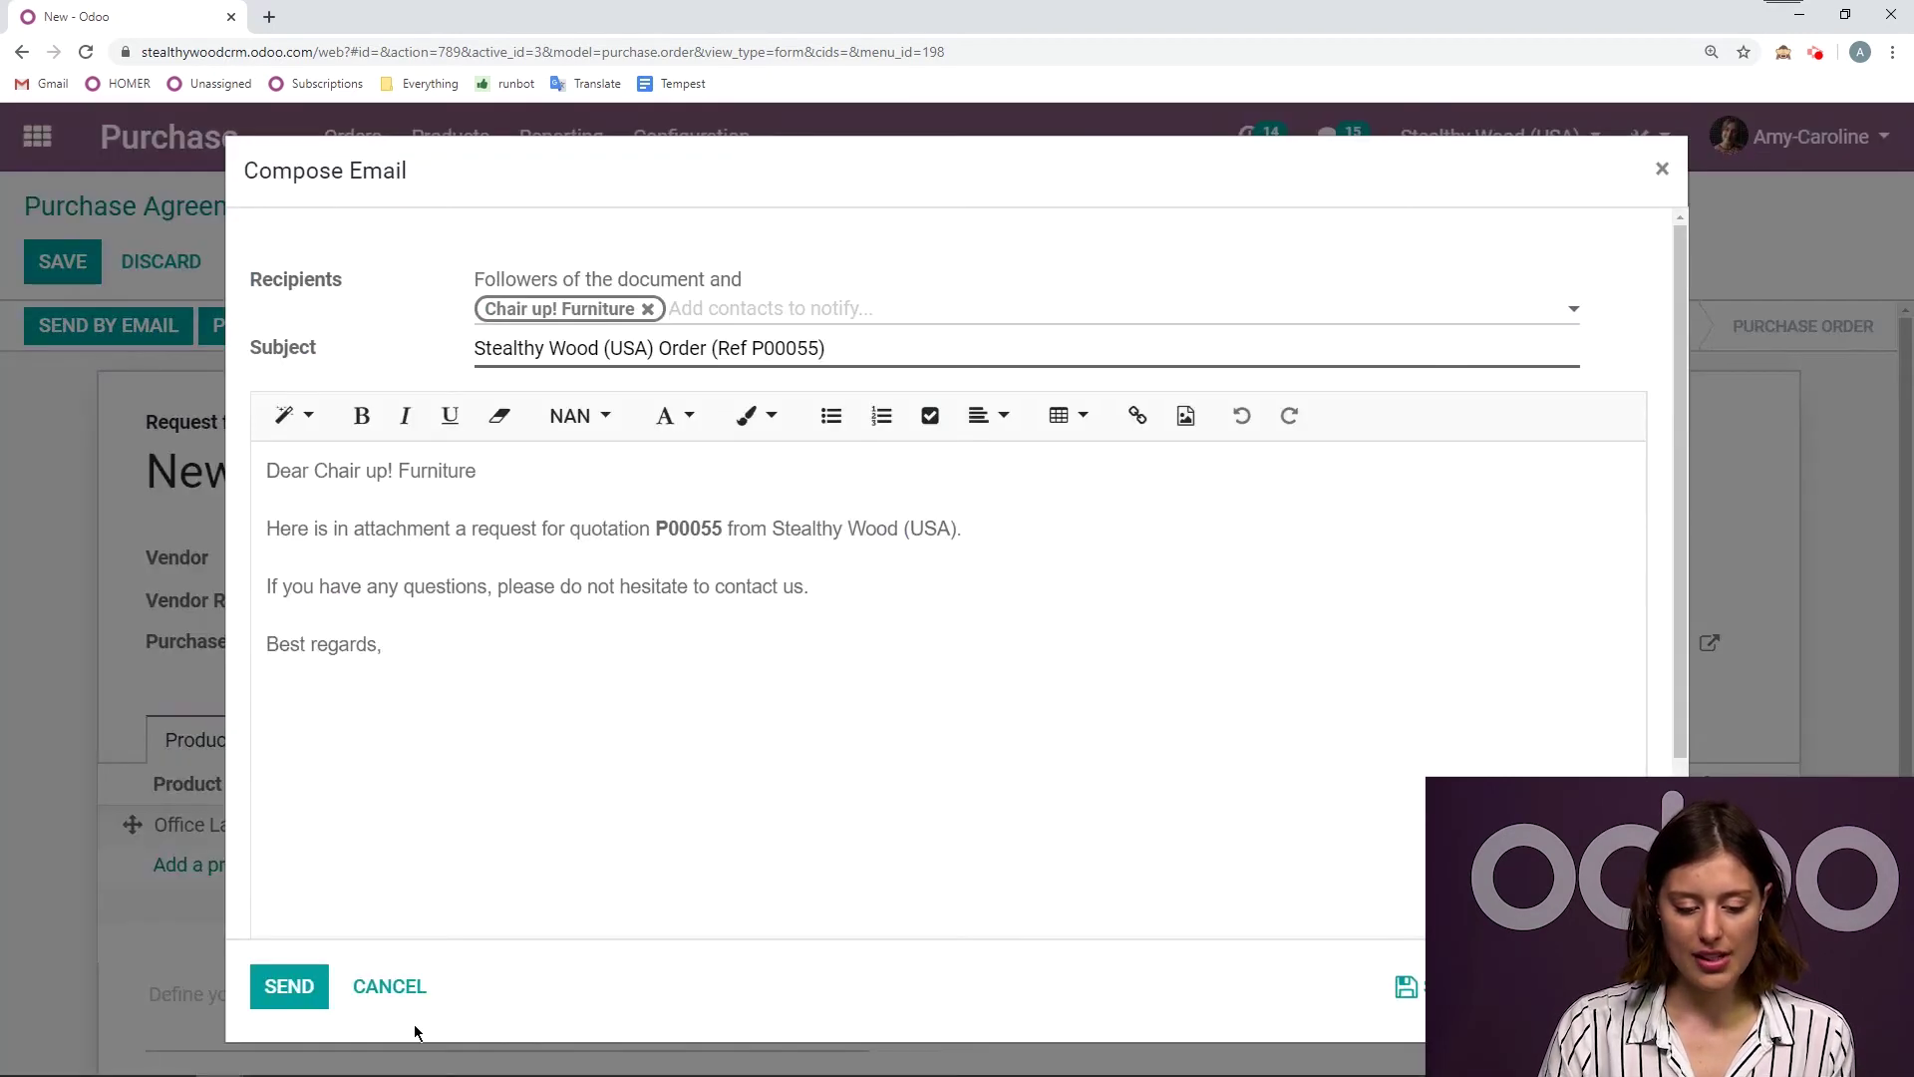
pyautogui.click(286, 986)
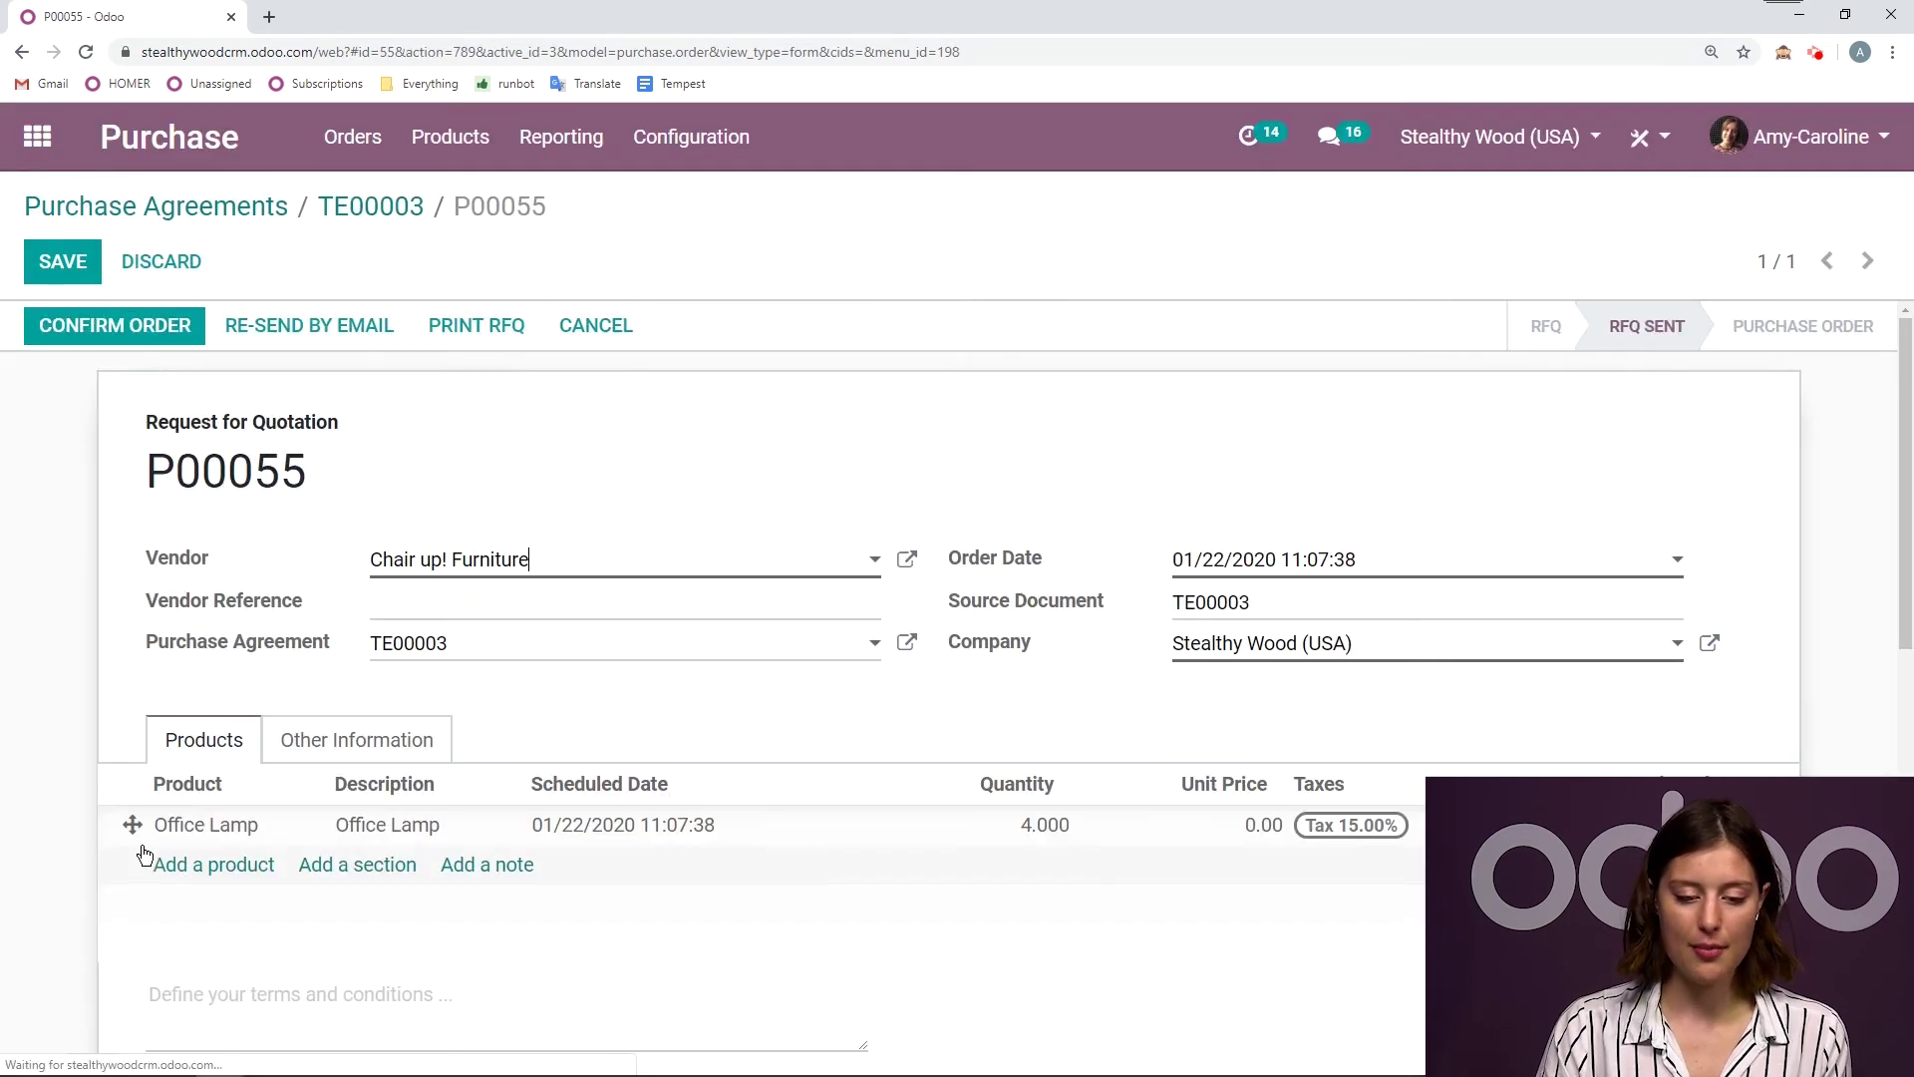
# Step: Validate the Office Lamp purchase agreement and open its list of requests for quotation
pyautogui.click(399, 216)
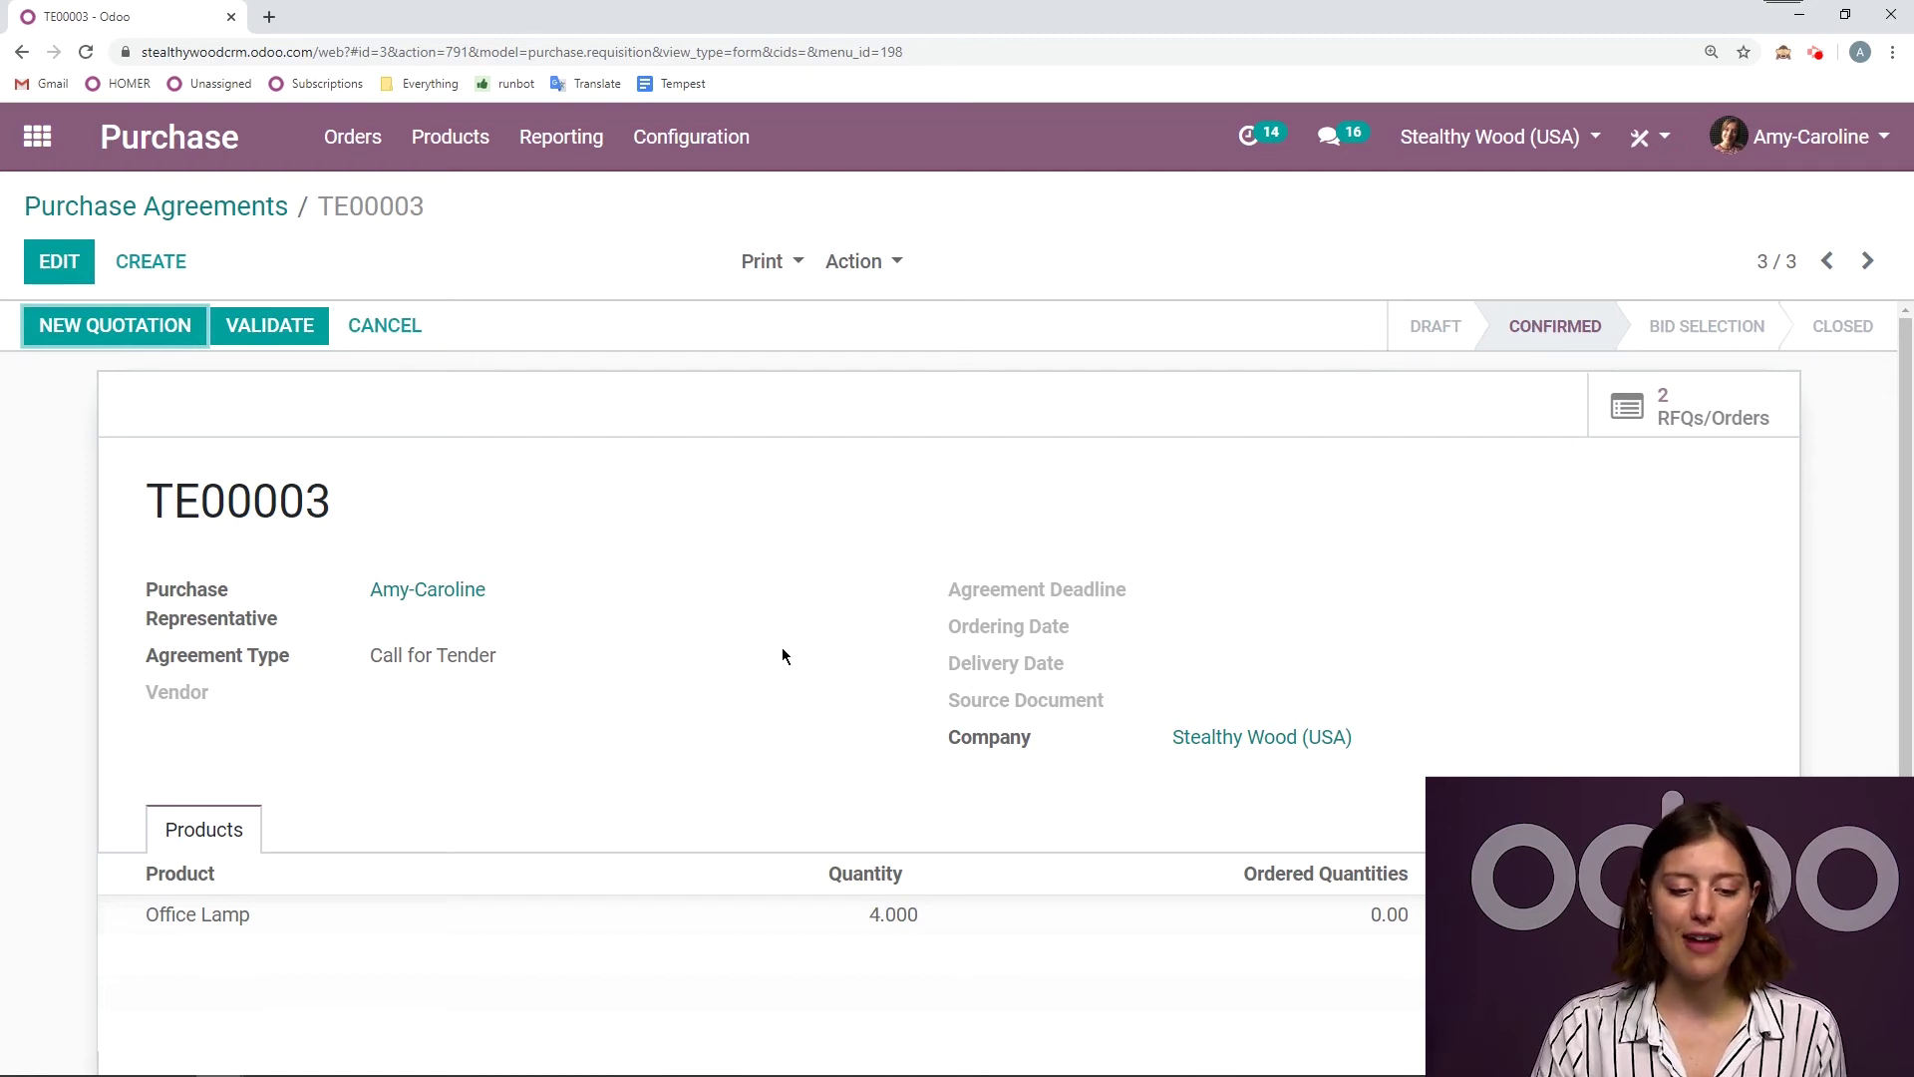
pyautogui.click(276, 332)
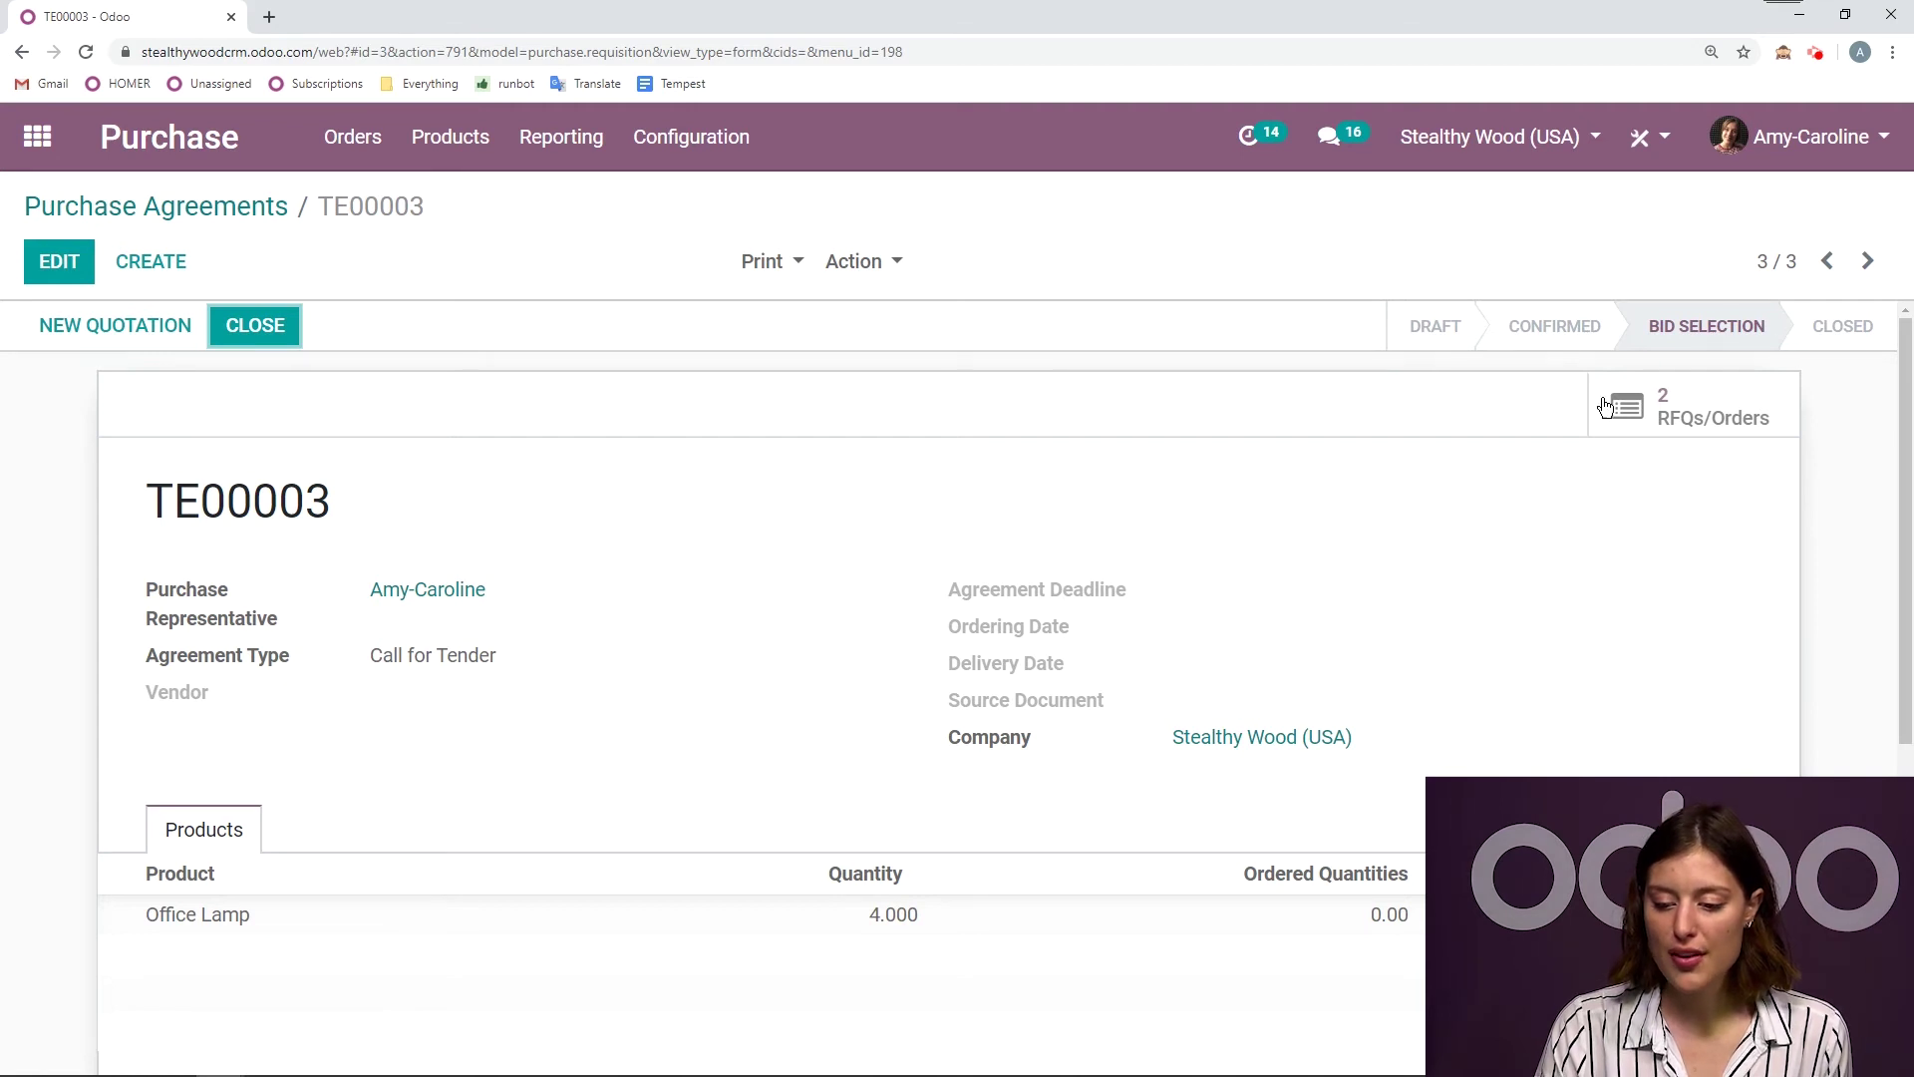
pyautogui.click(1750, 411)
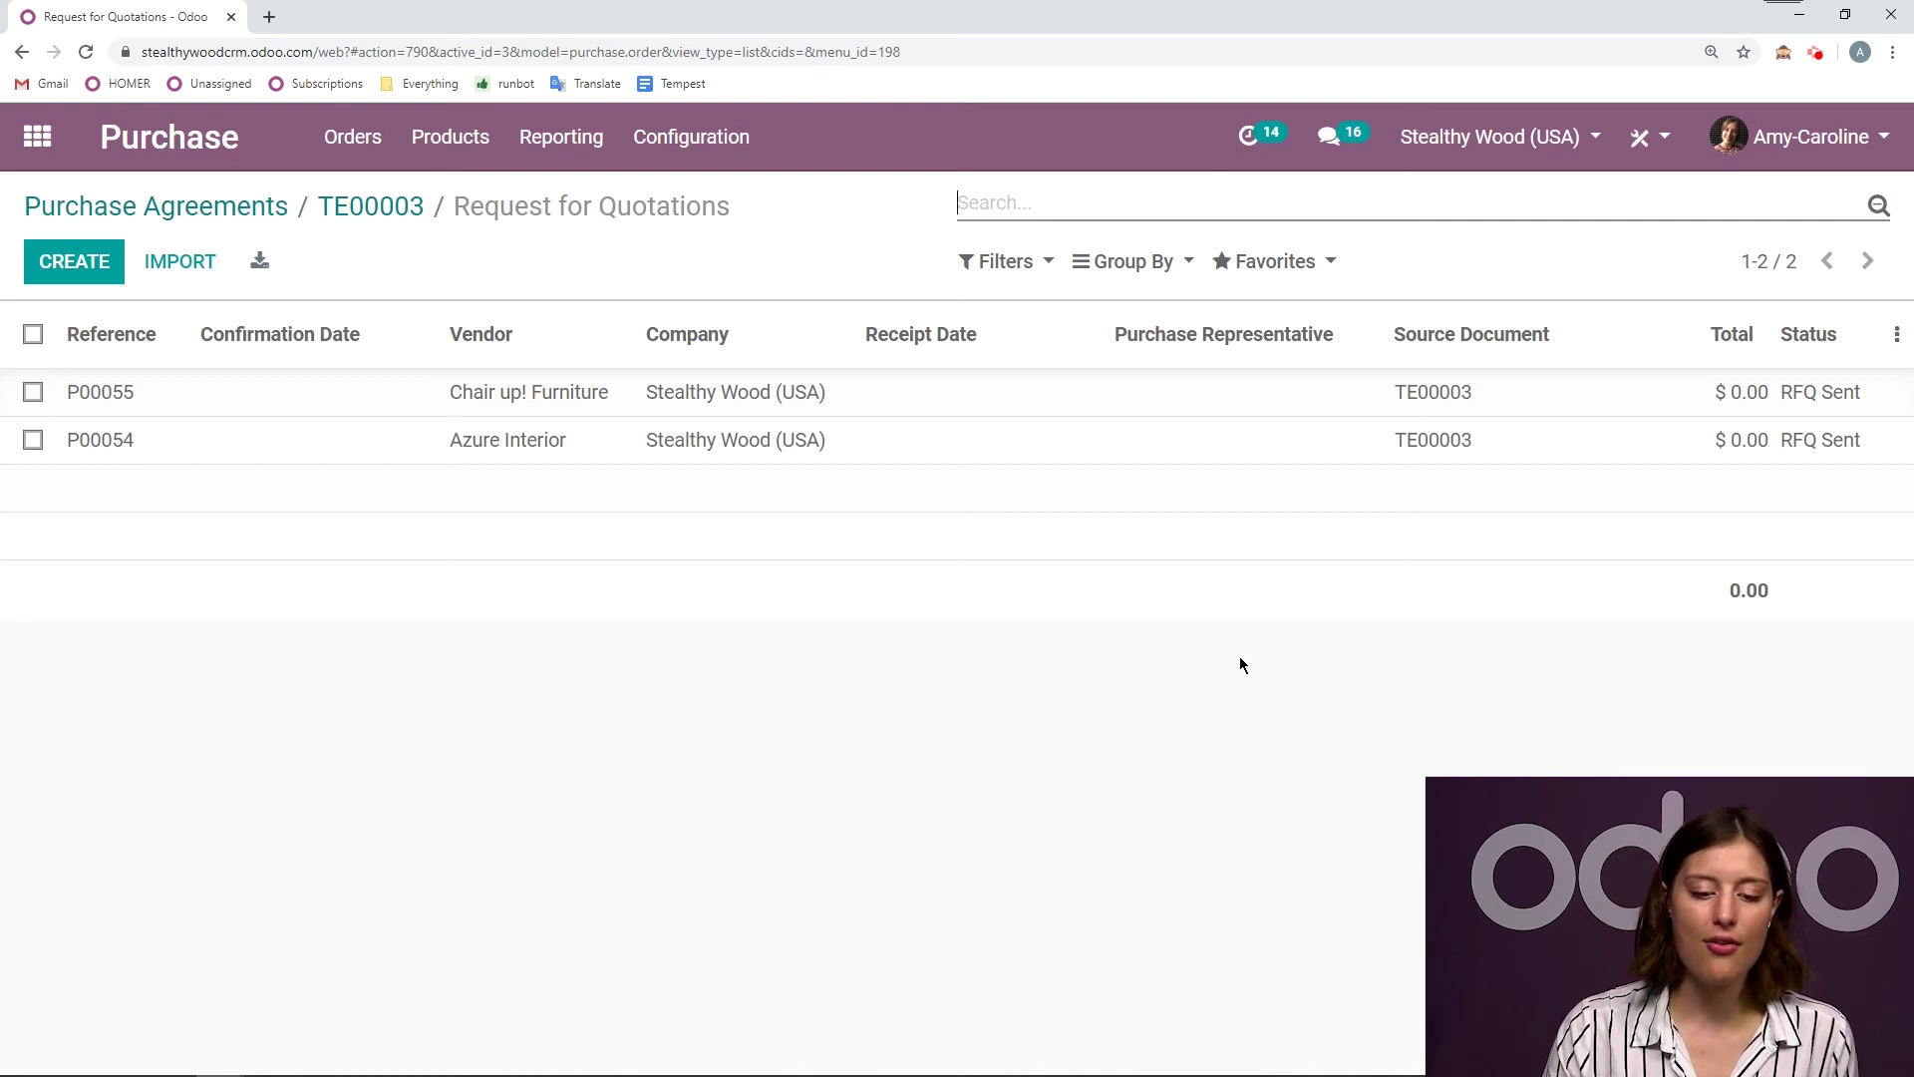
# Step: Edit Azure Interior's request for quotation and set the Office Lamp unit price to 15
pyautogui.click(1668, 434)
pyautogui.hotkey('alt', 'a')
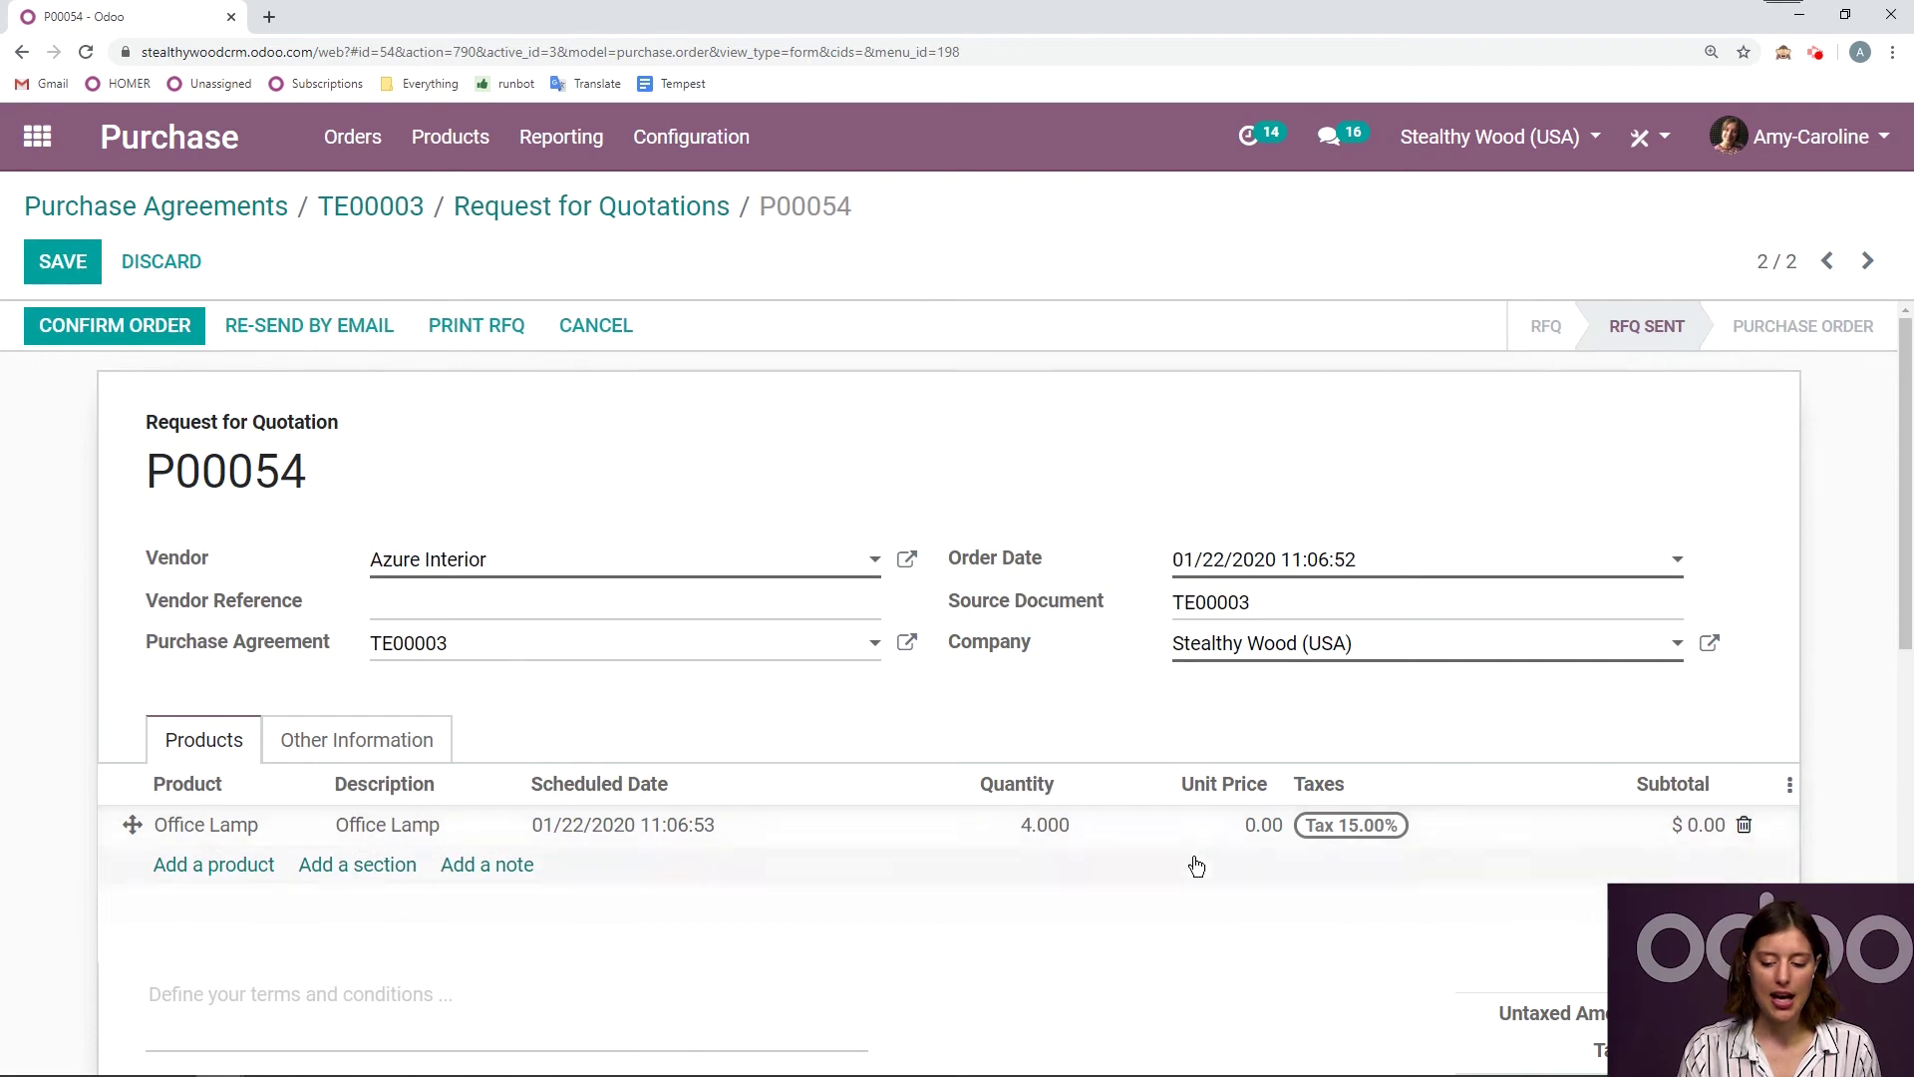
pyautogui.click(1259, 825)
pyautogui.write('15')
pyautogui.click(1363, 726)
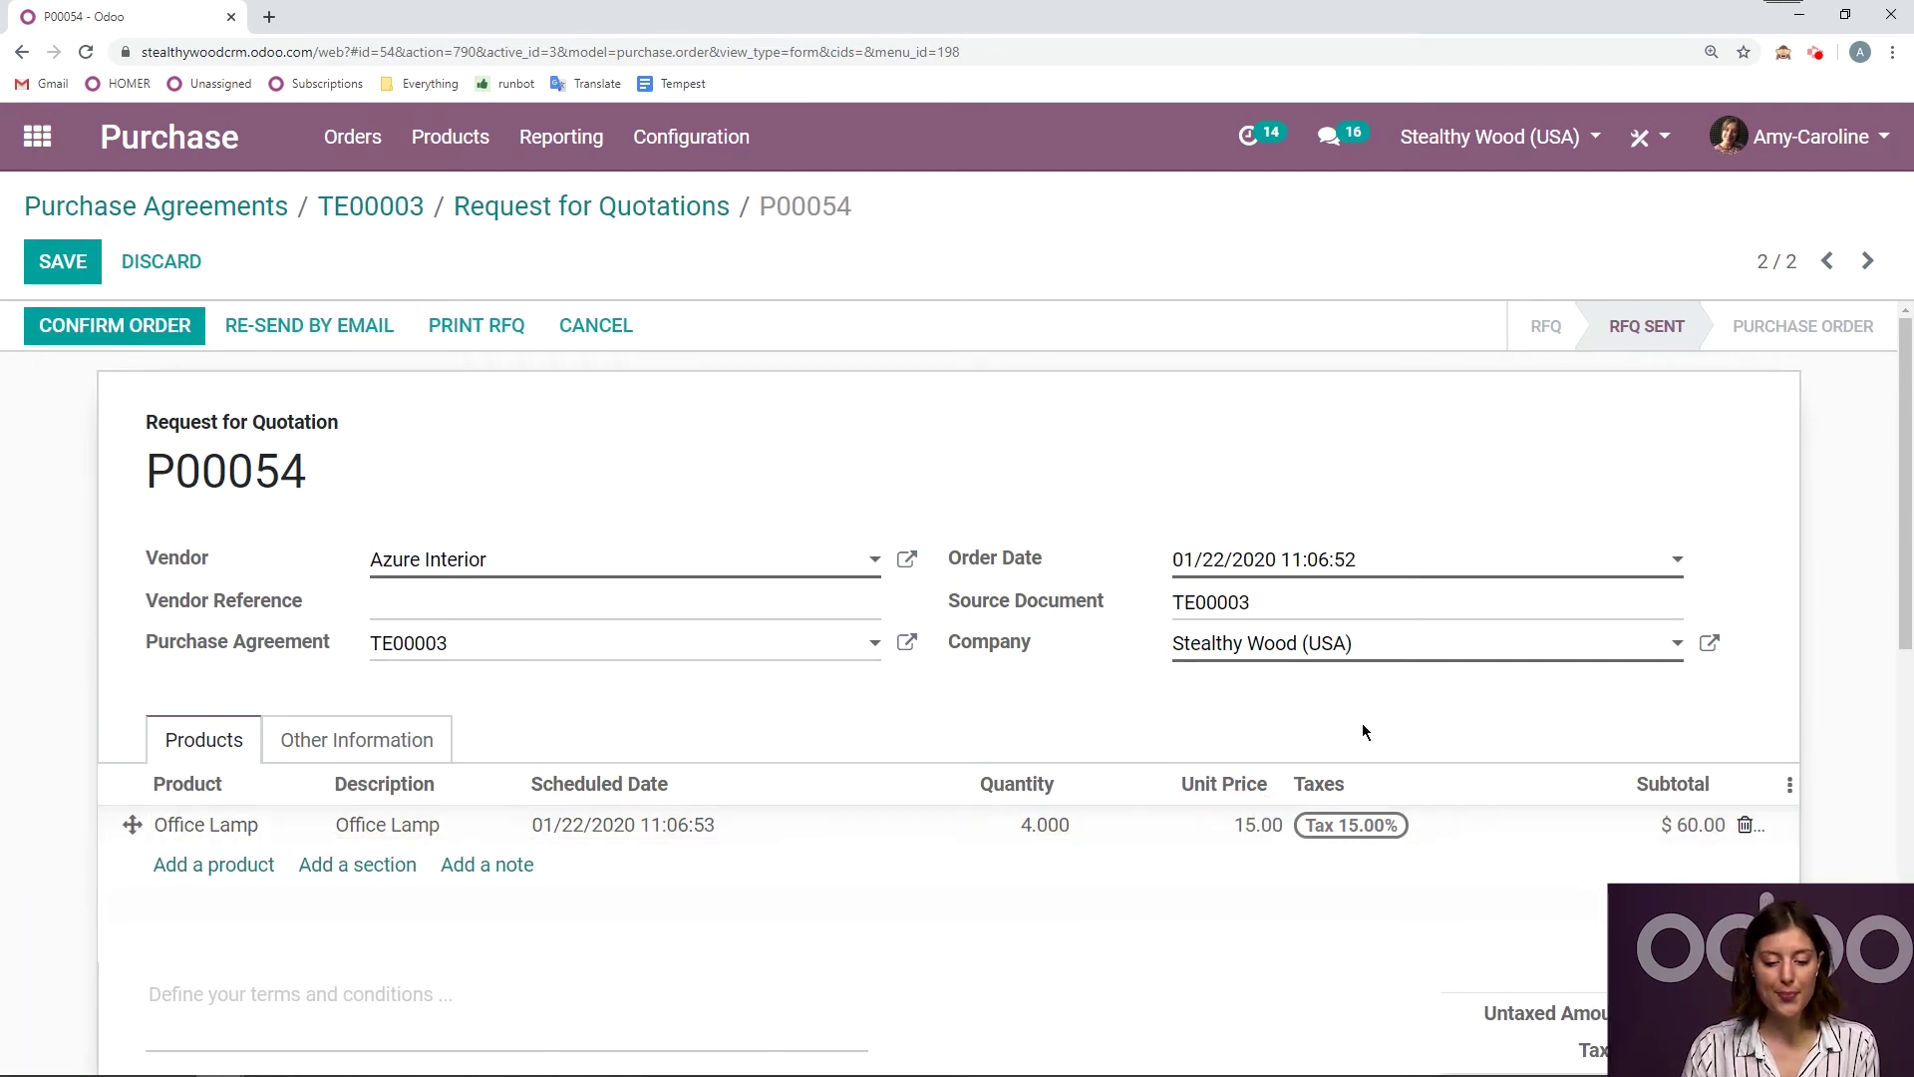
# Step: Save Azure Interior's request, set the Office Lamp unit price to 10 in Chair up! Furniture's request for quotation, and save it
pyautogui.click(47, 262)
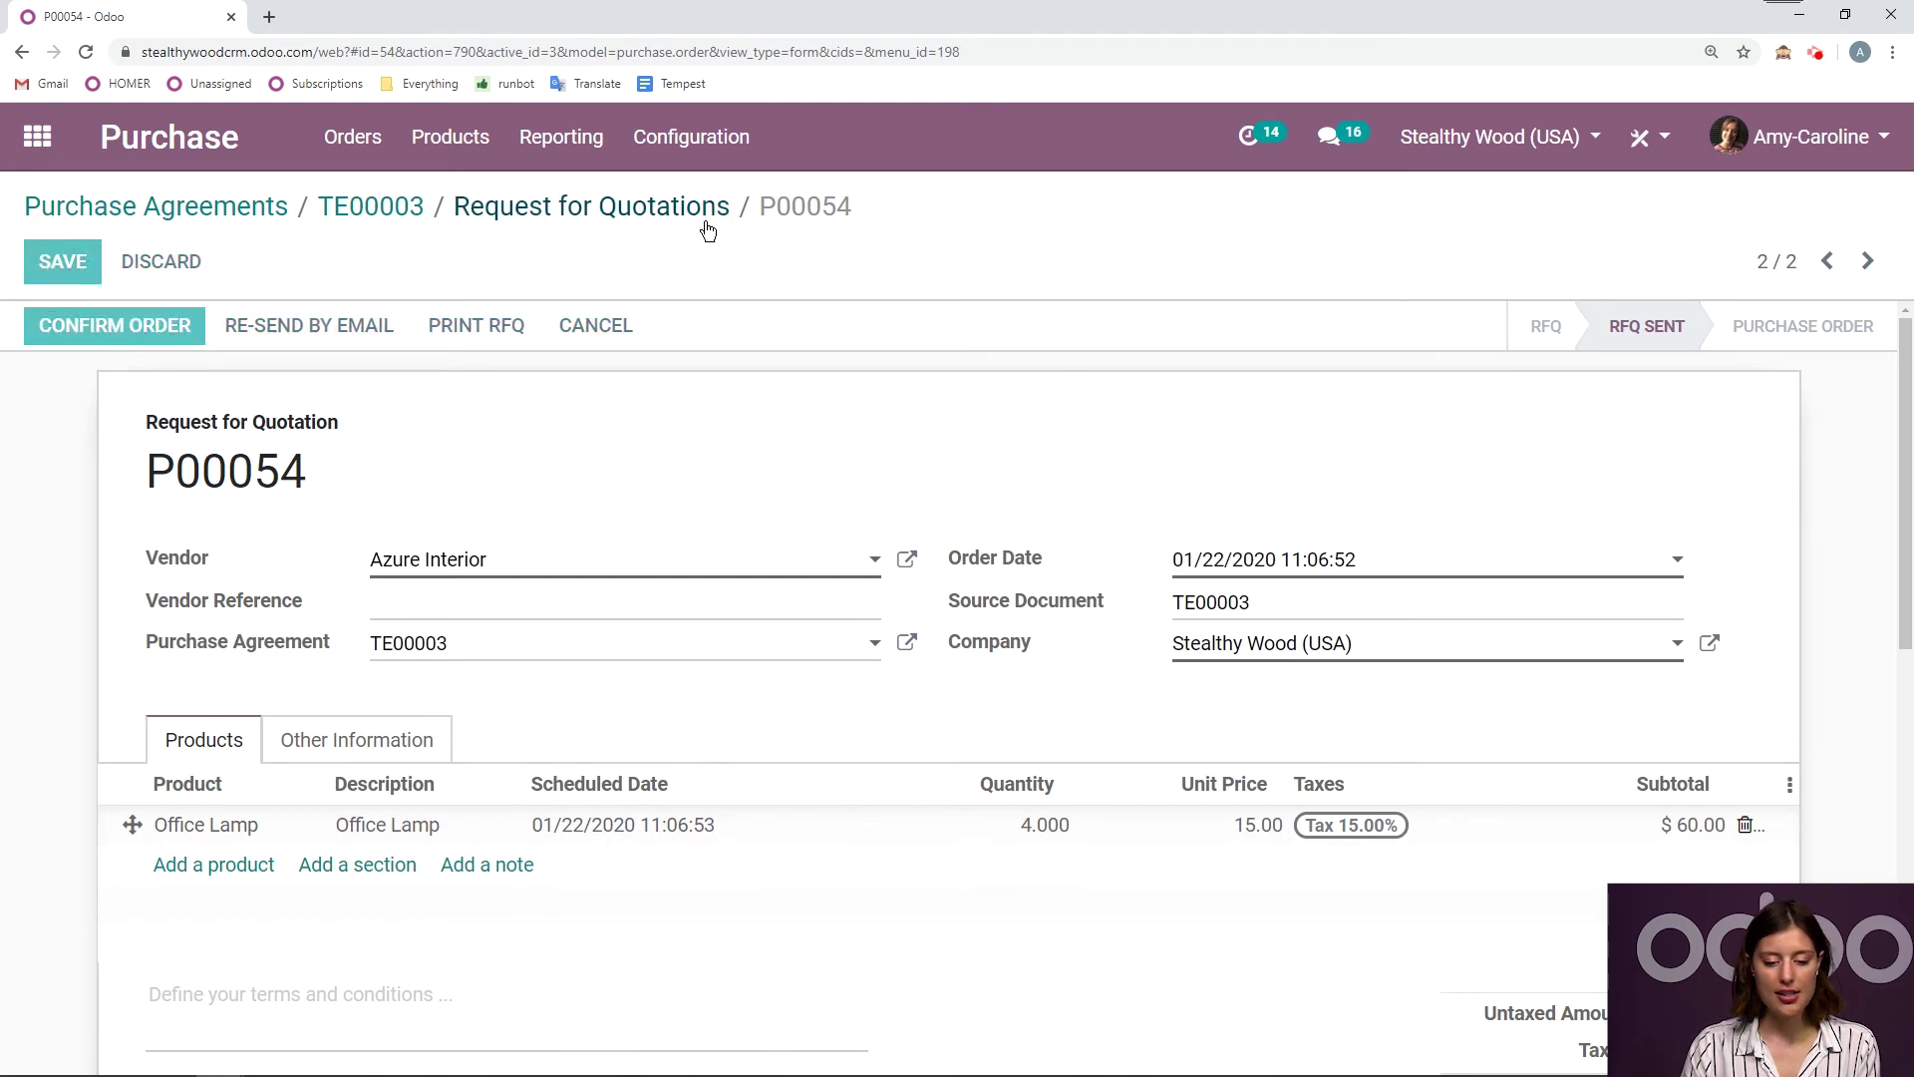
pyautogui.click(653, 214)
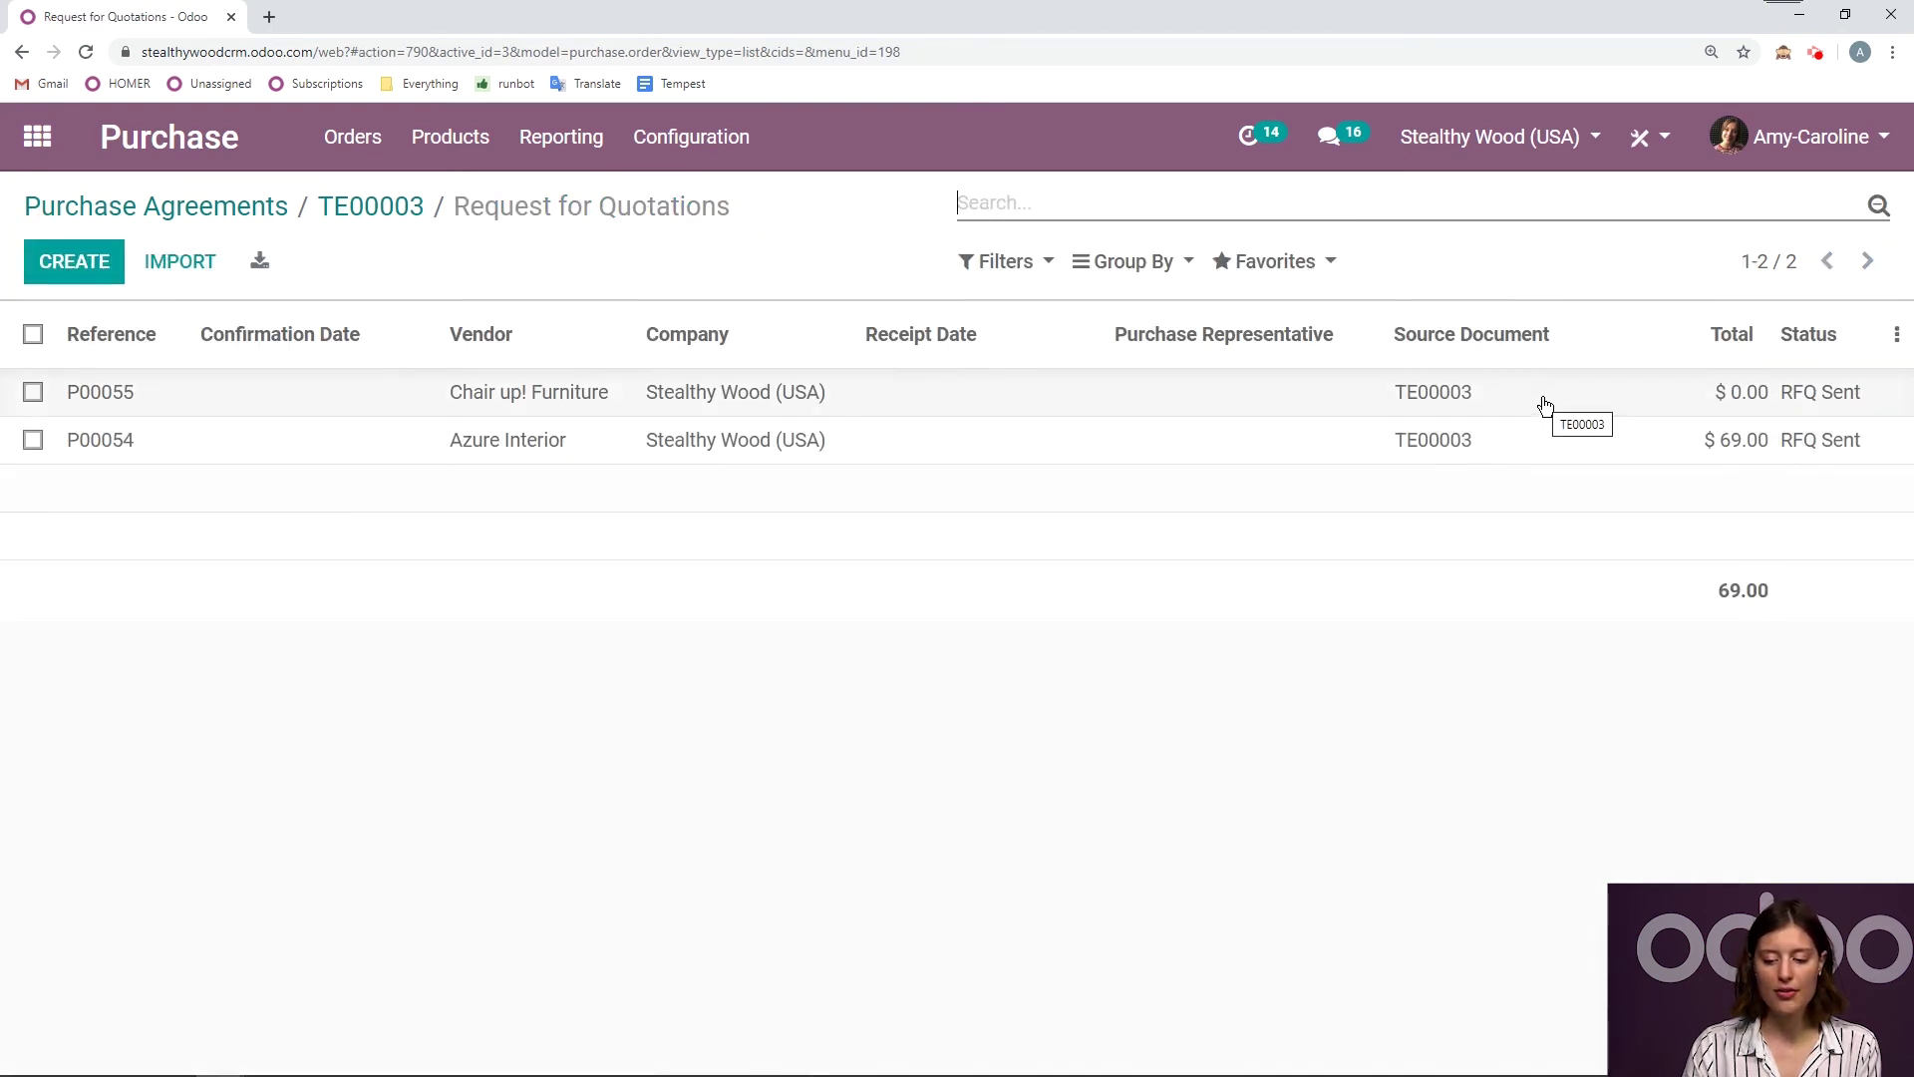
pyautogui.click(1545, 401)
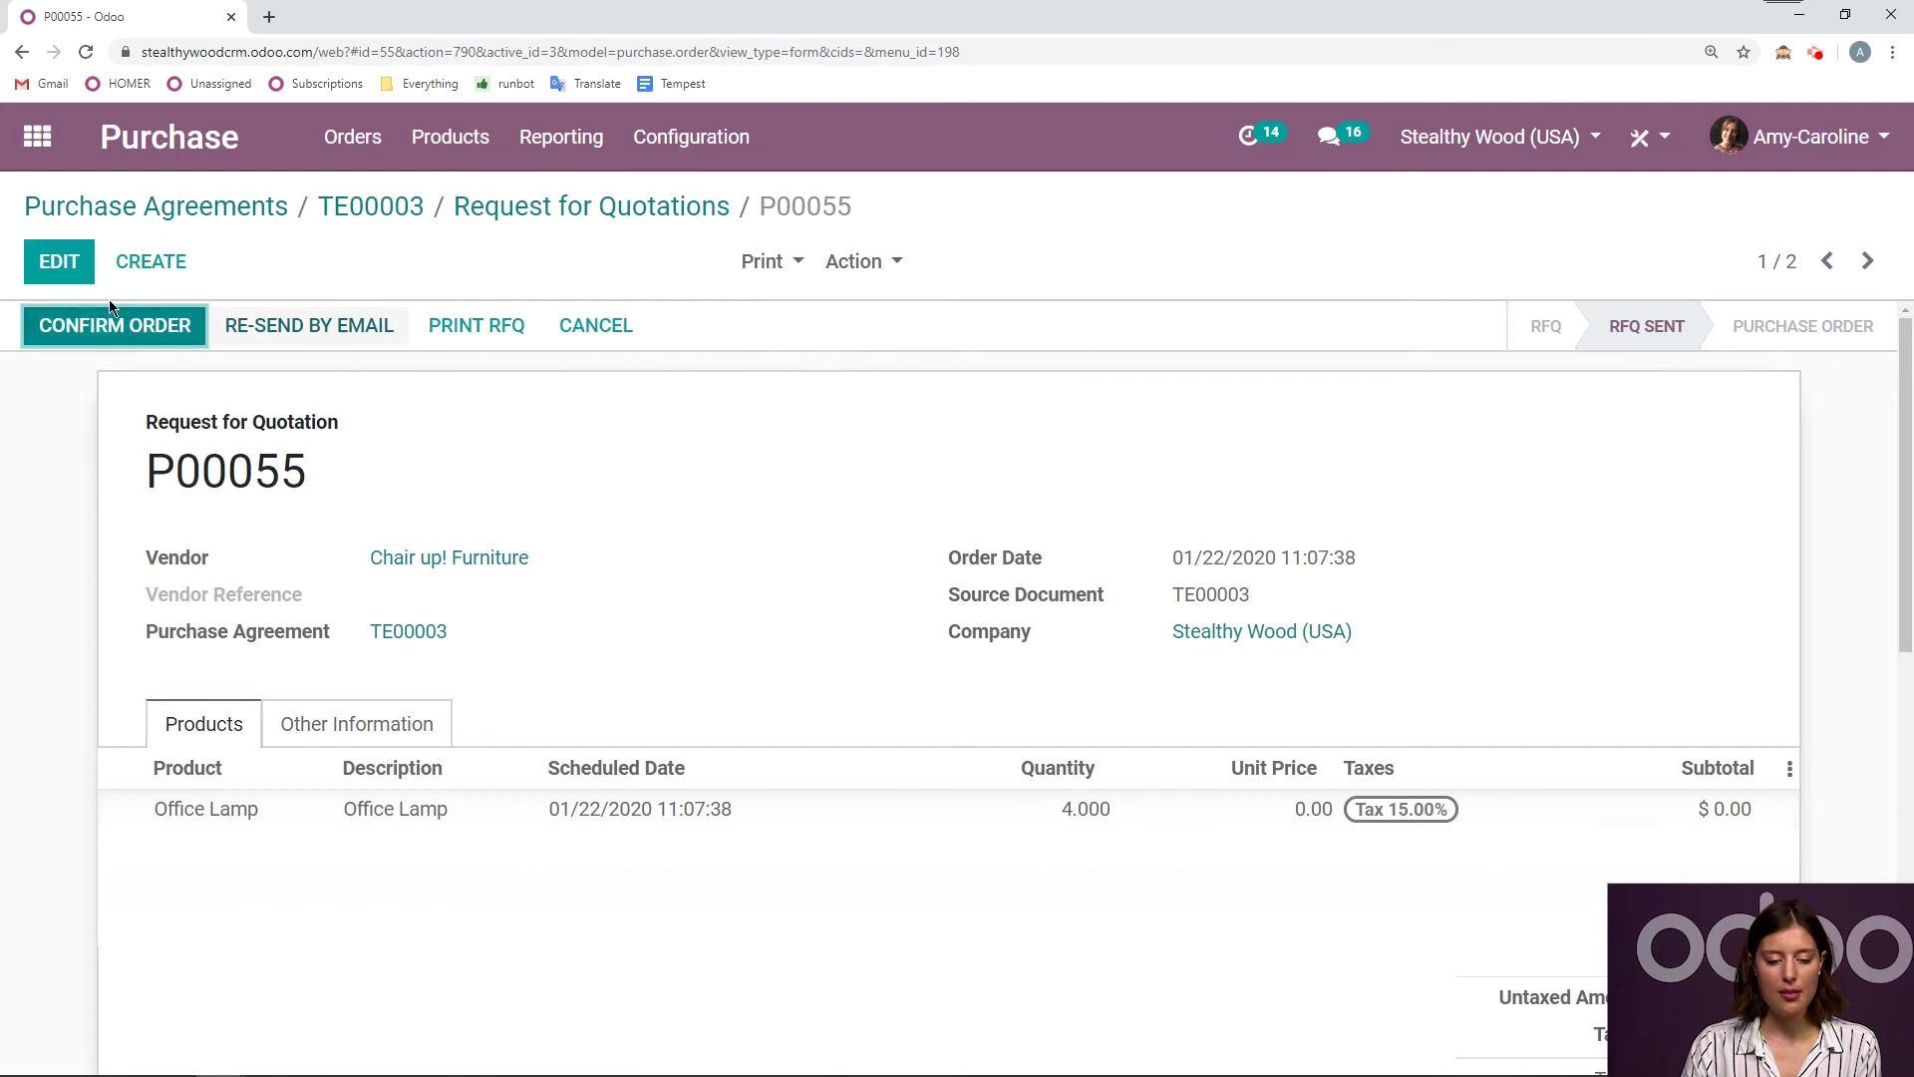
pyautogui.click(40, 279)
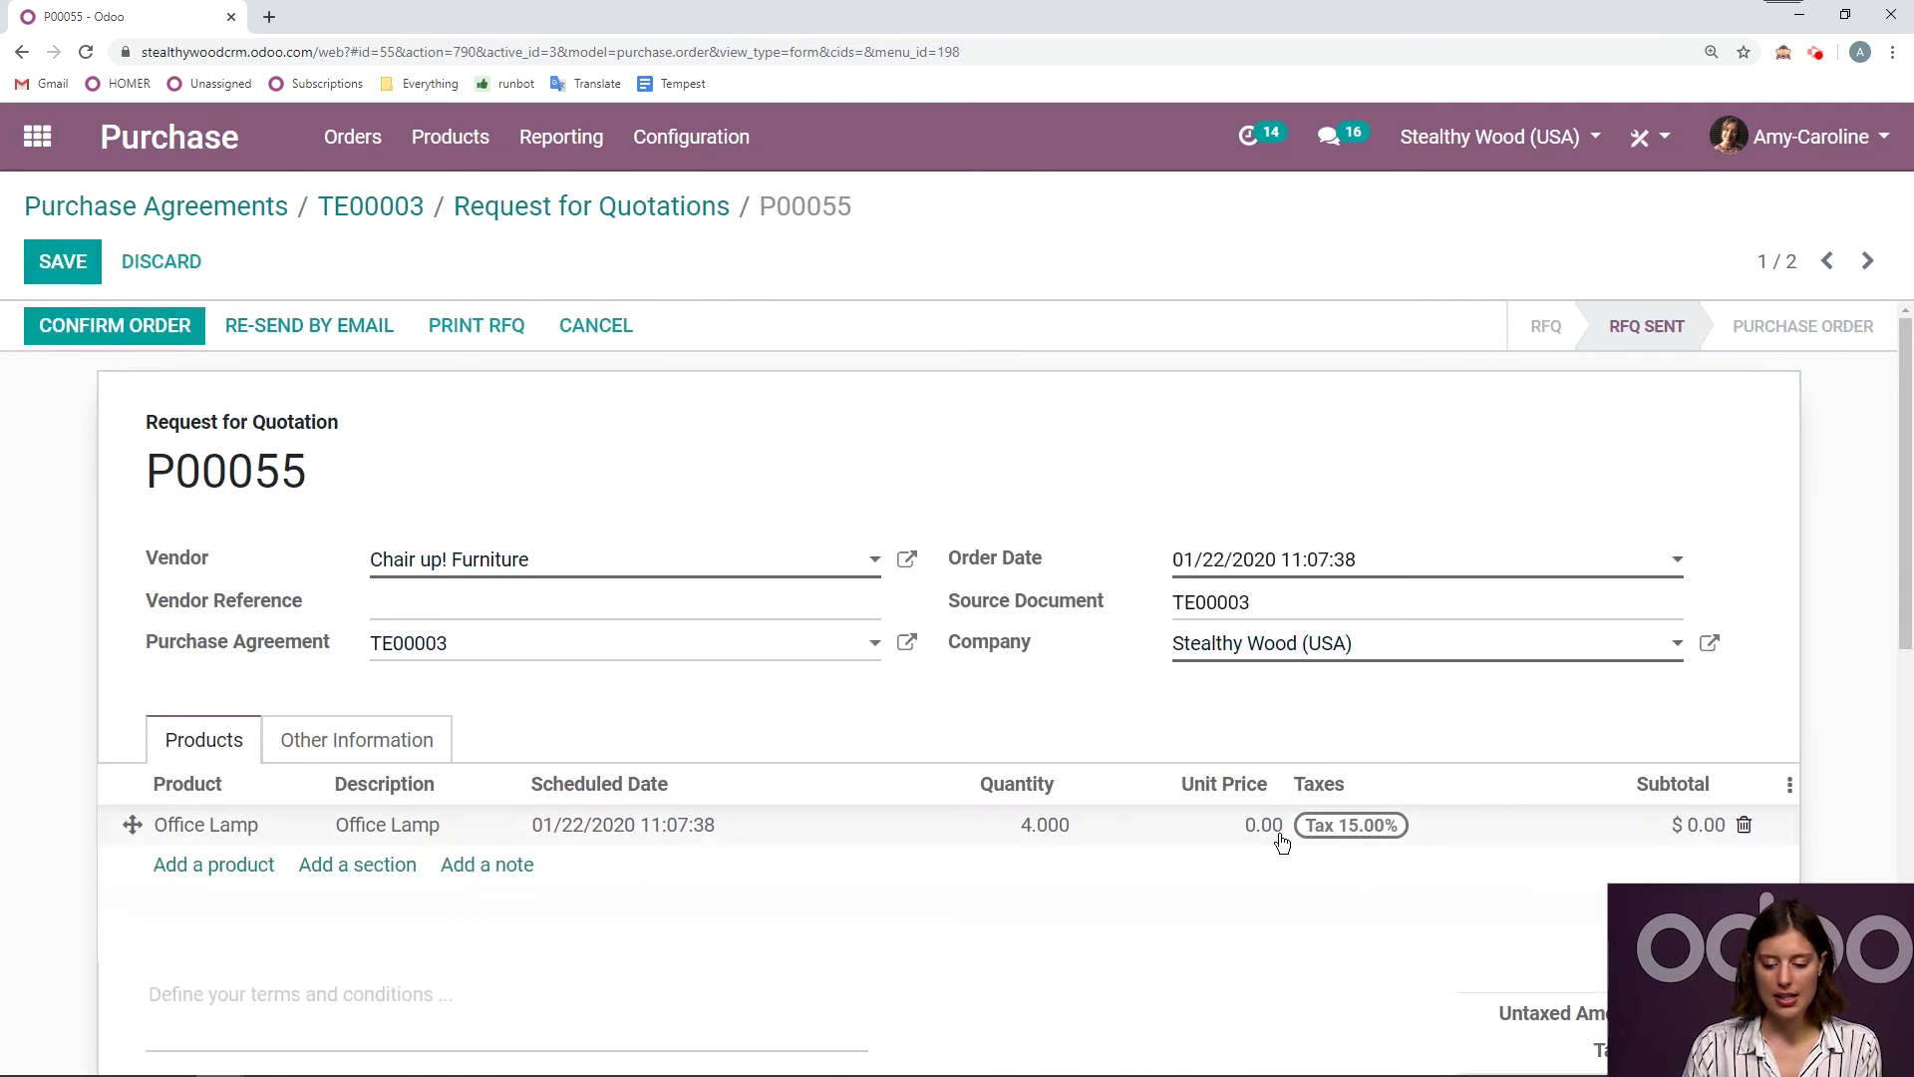
pyautogui.click(1265, 823)
pyautogui.write('10')
pyautogui.click(60, 259)
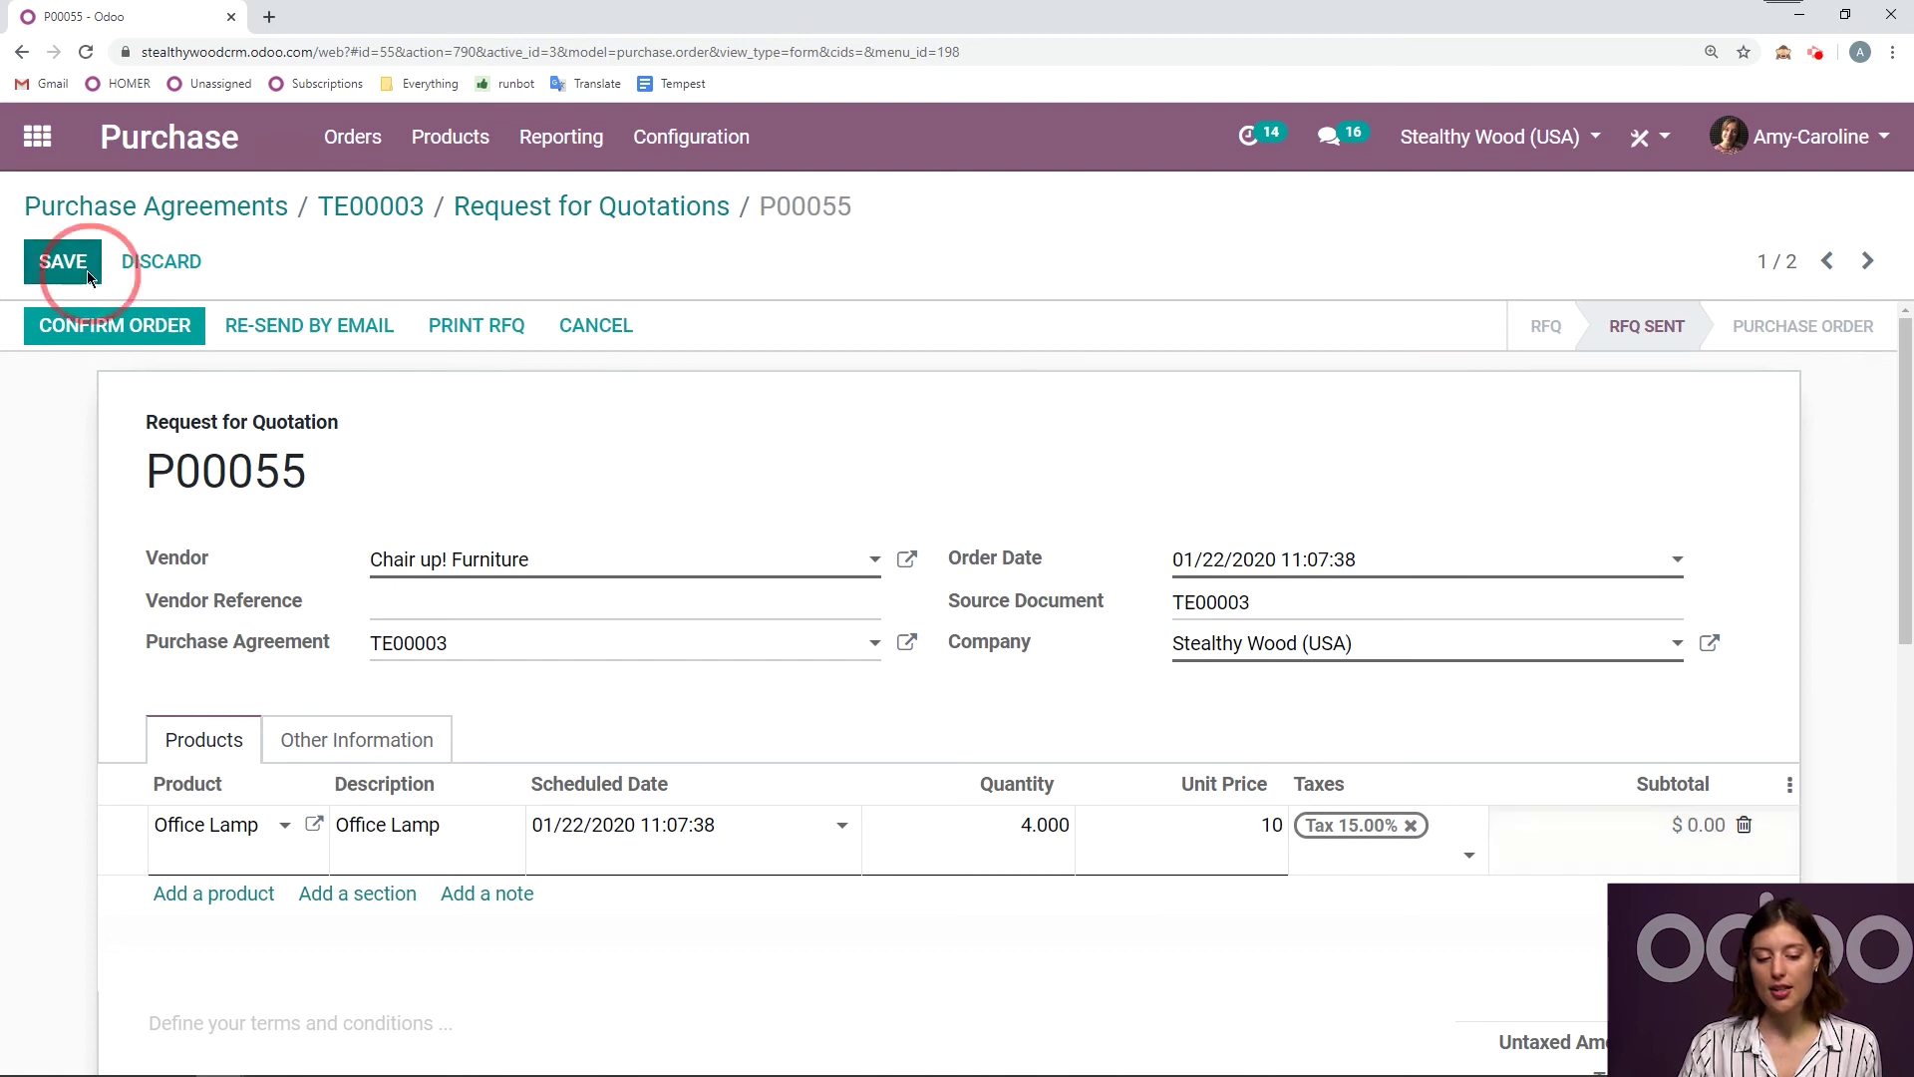
pyautogui.click(564, 211)
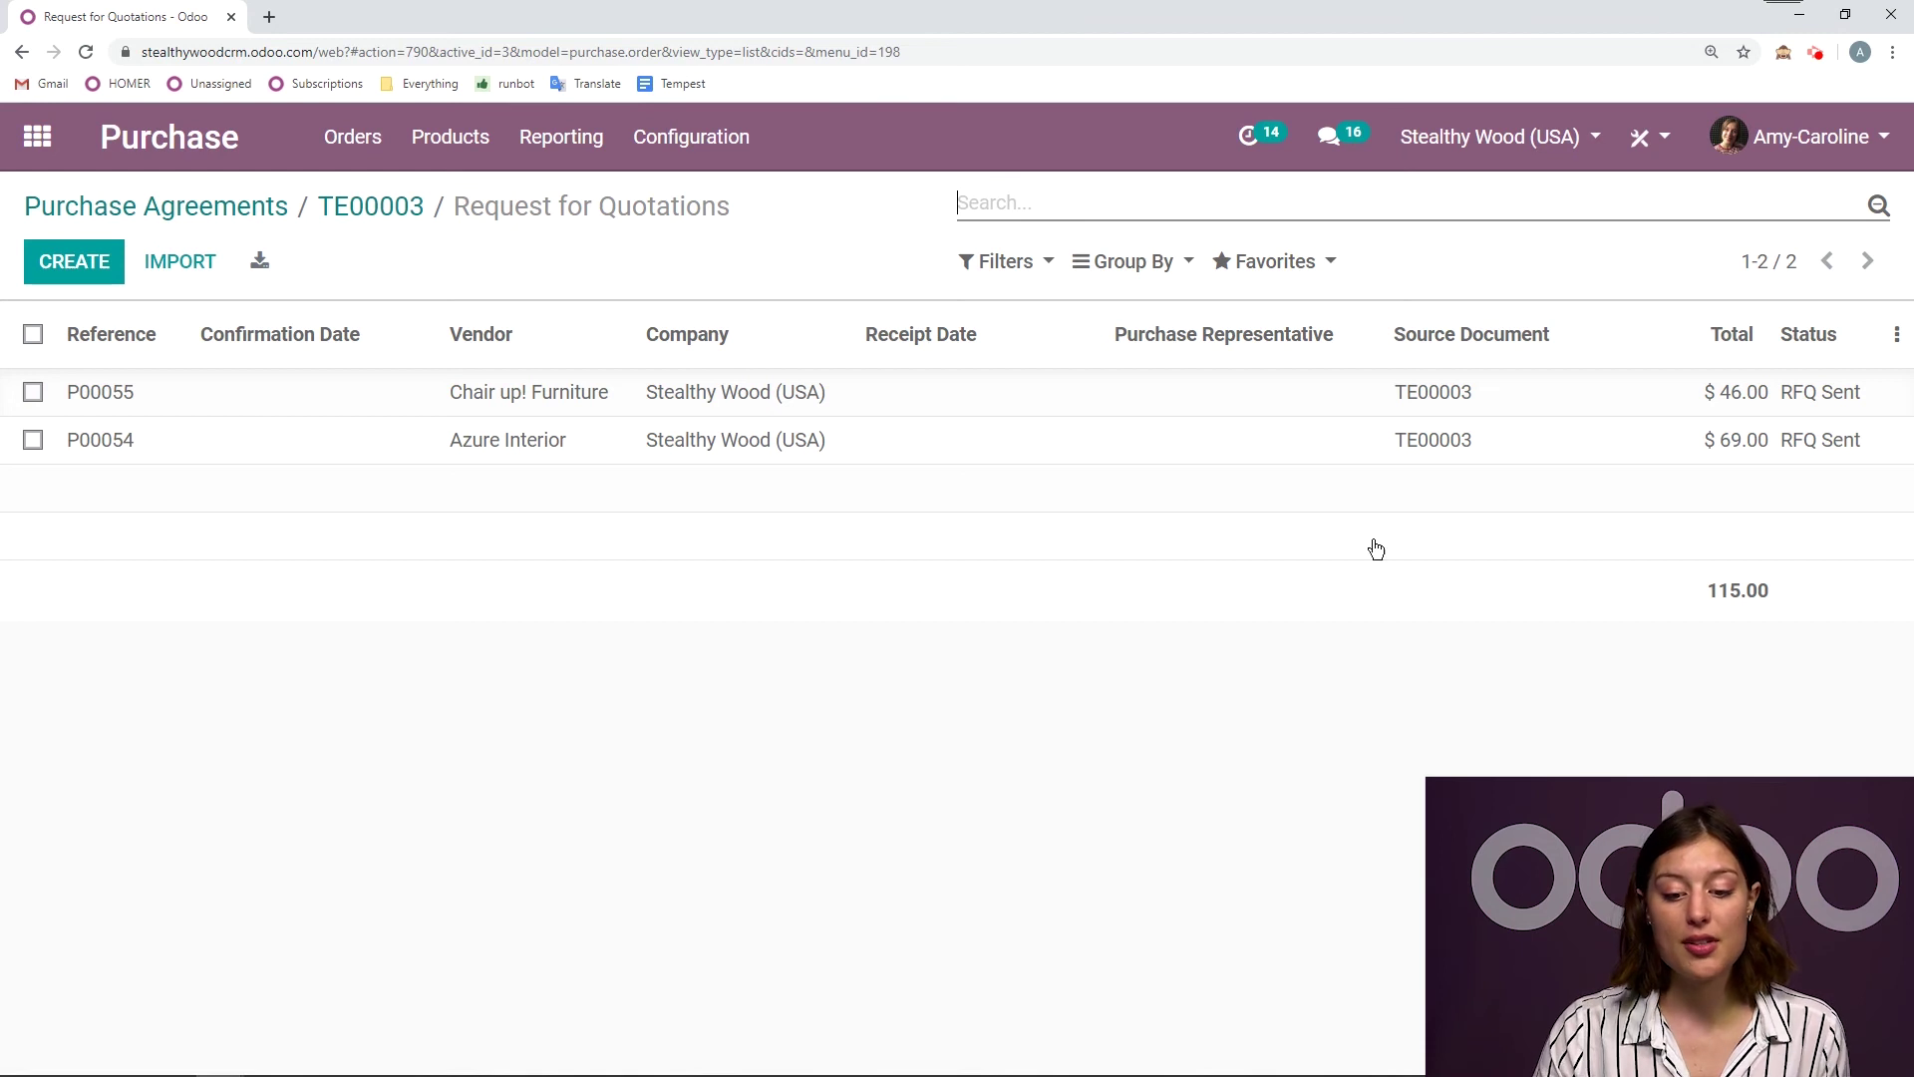
# Step: Review Chair up! Furniture's request for quotation and return to the agreement's list of requests
pyautogui.click(1074, 402)
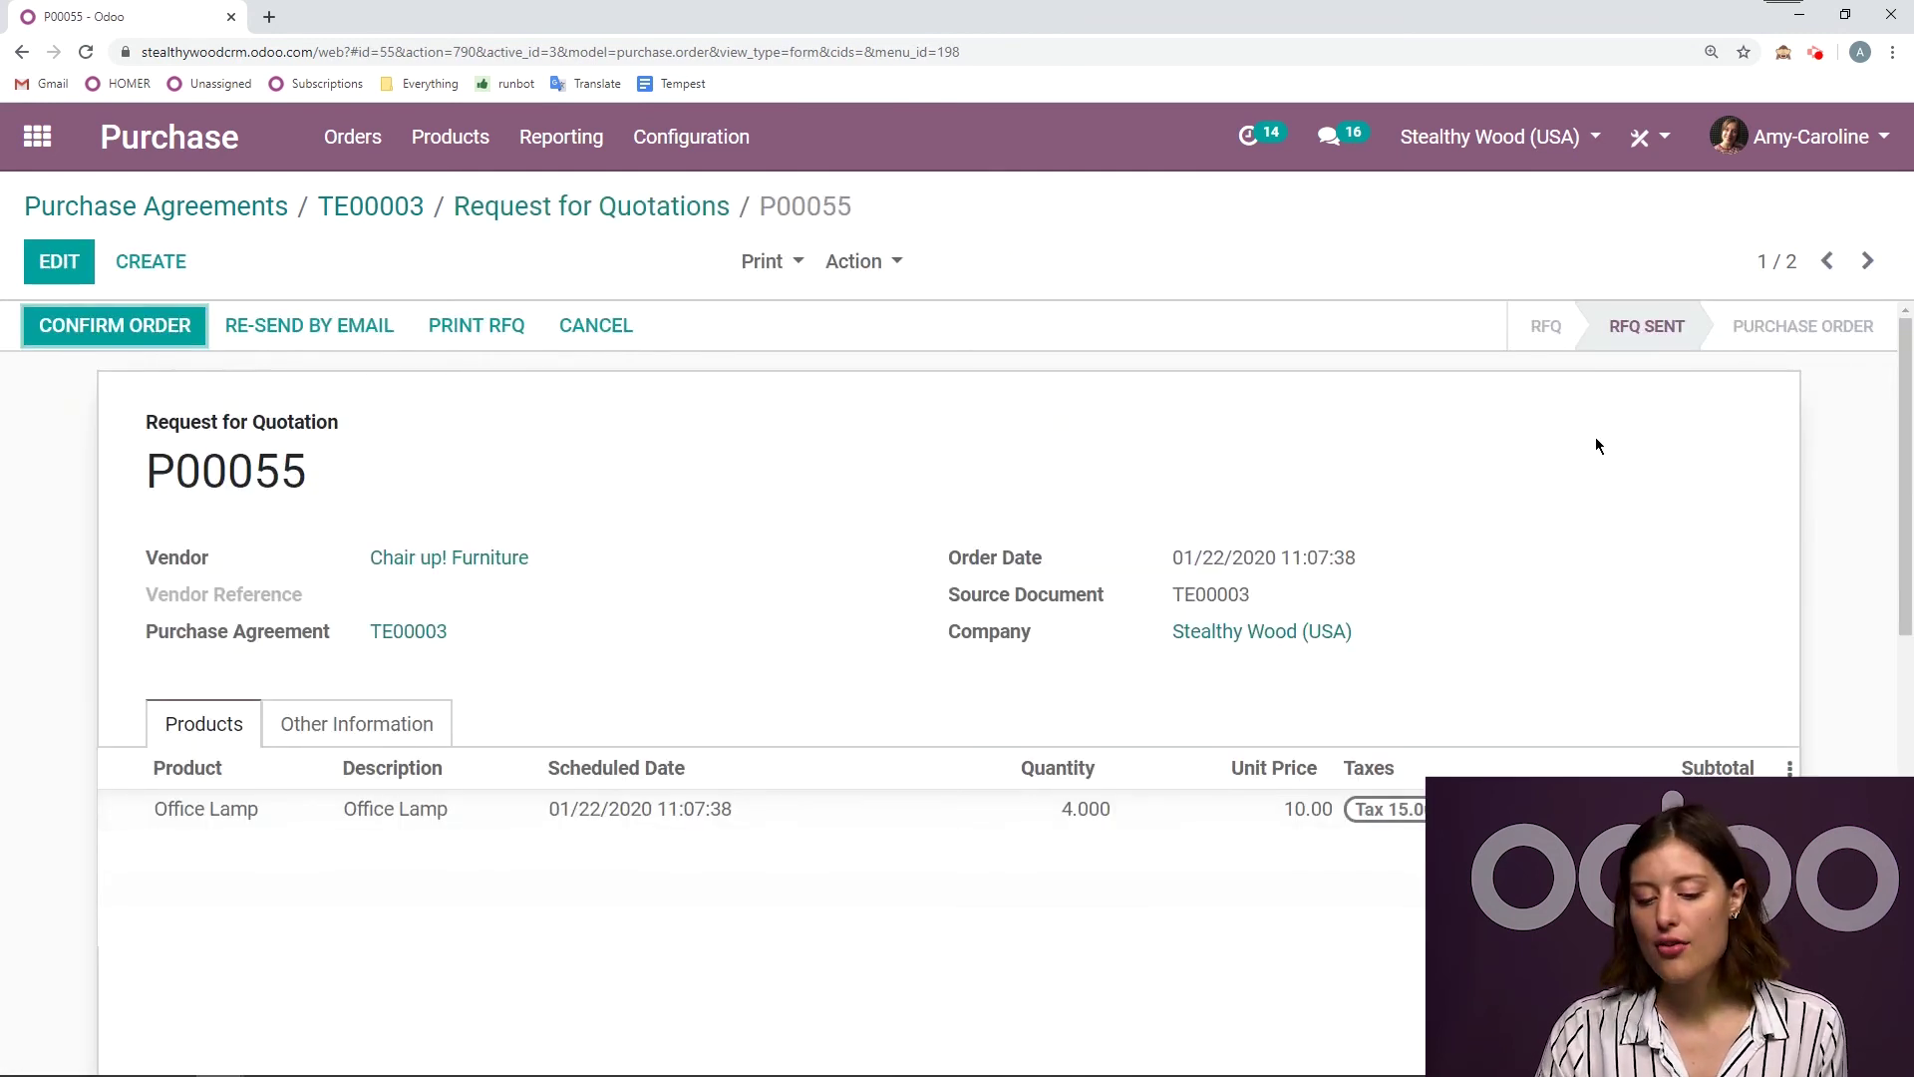
pyautogui.scroll(-2, 1595, 439)
pyautogui.scroll(3, 1484, 548)
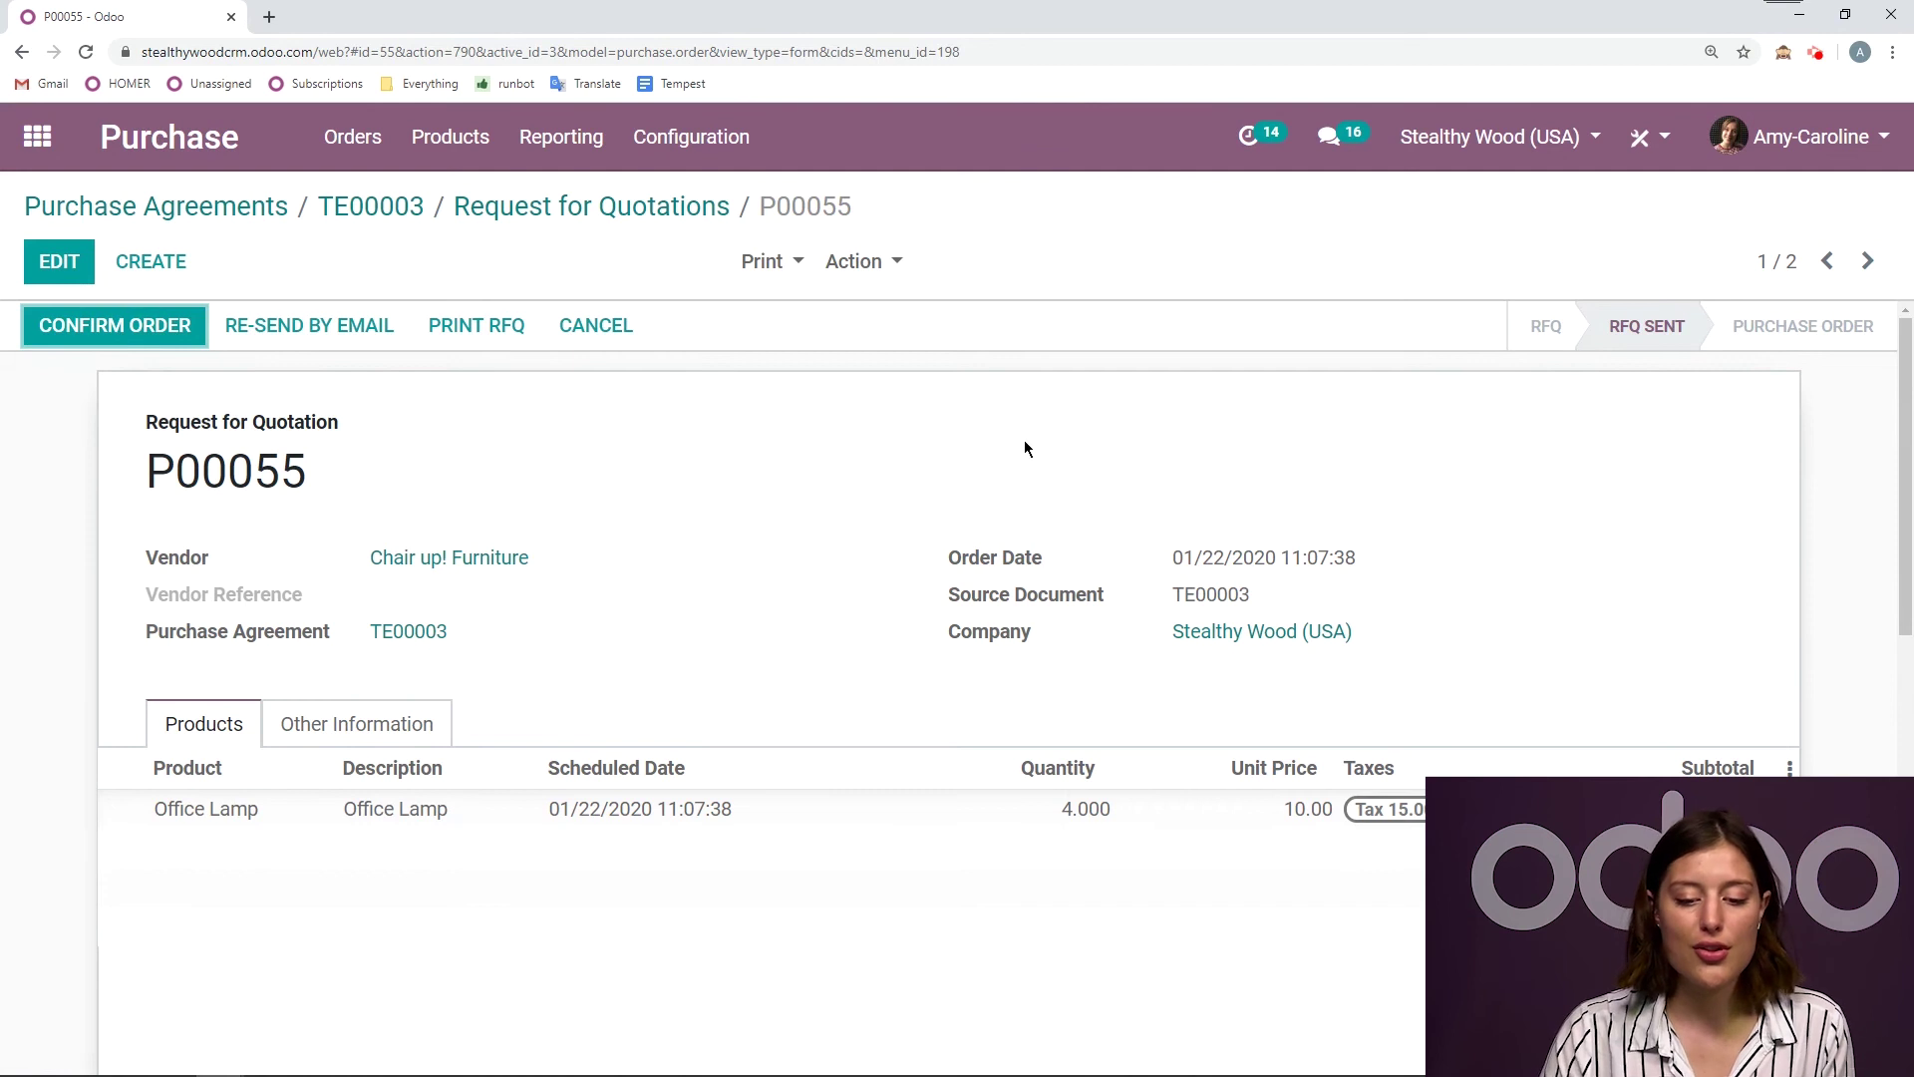
pyautogui.click(660, 206)
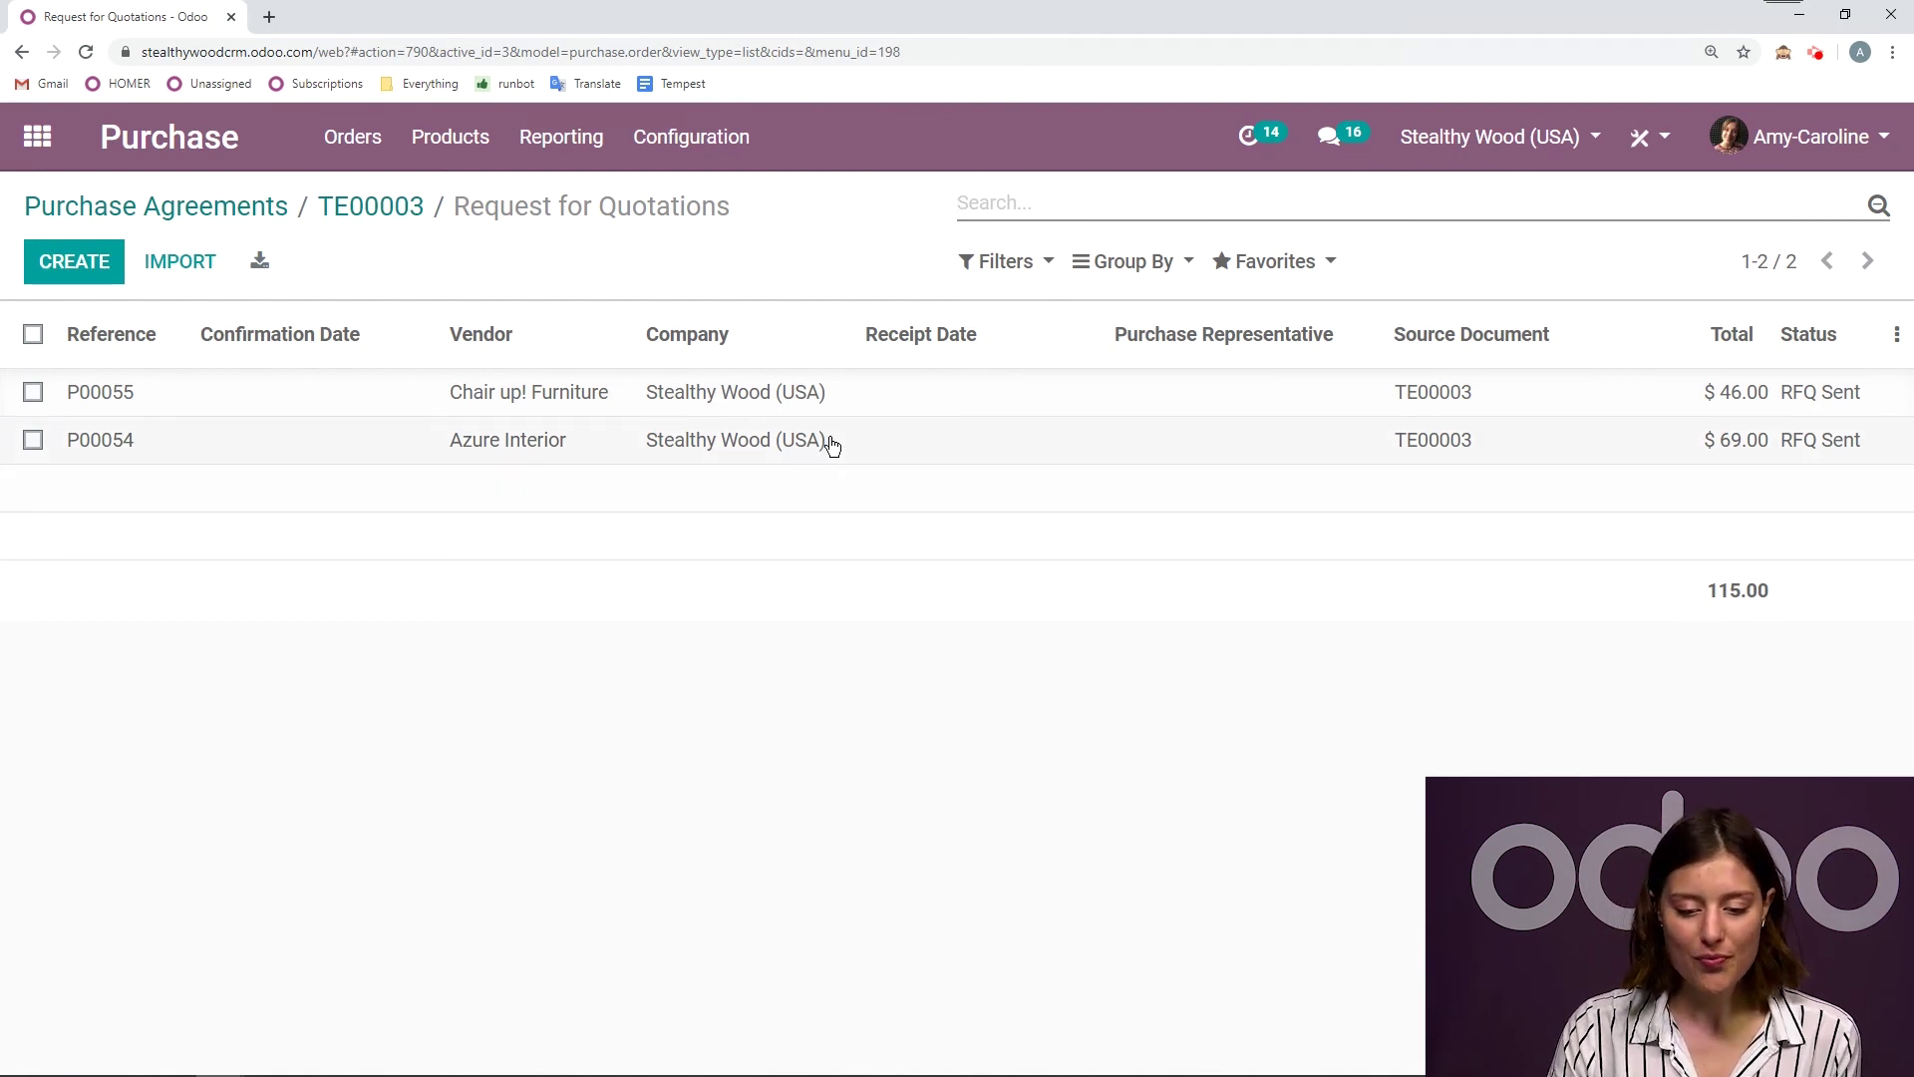
# Step: Confirm Chair up! Furniture's request for quotation as a purchase order
pyautogui.click(885, 385)
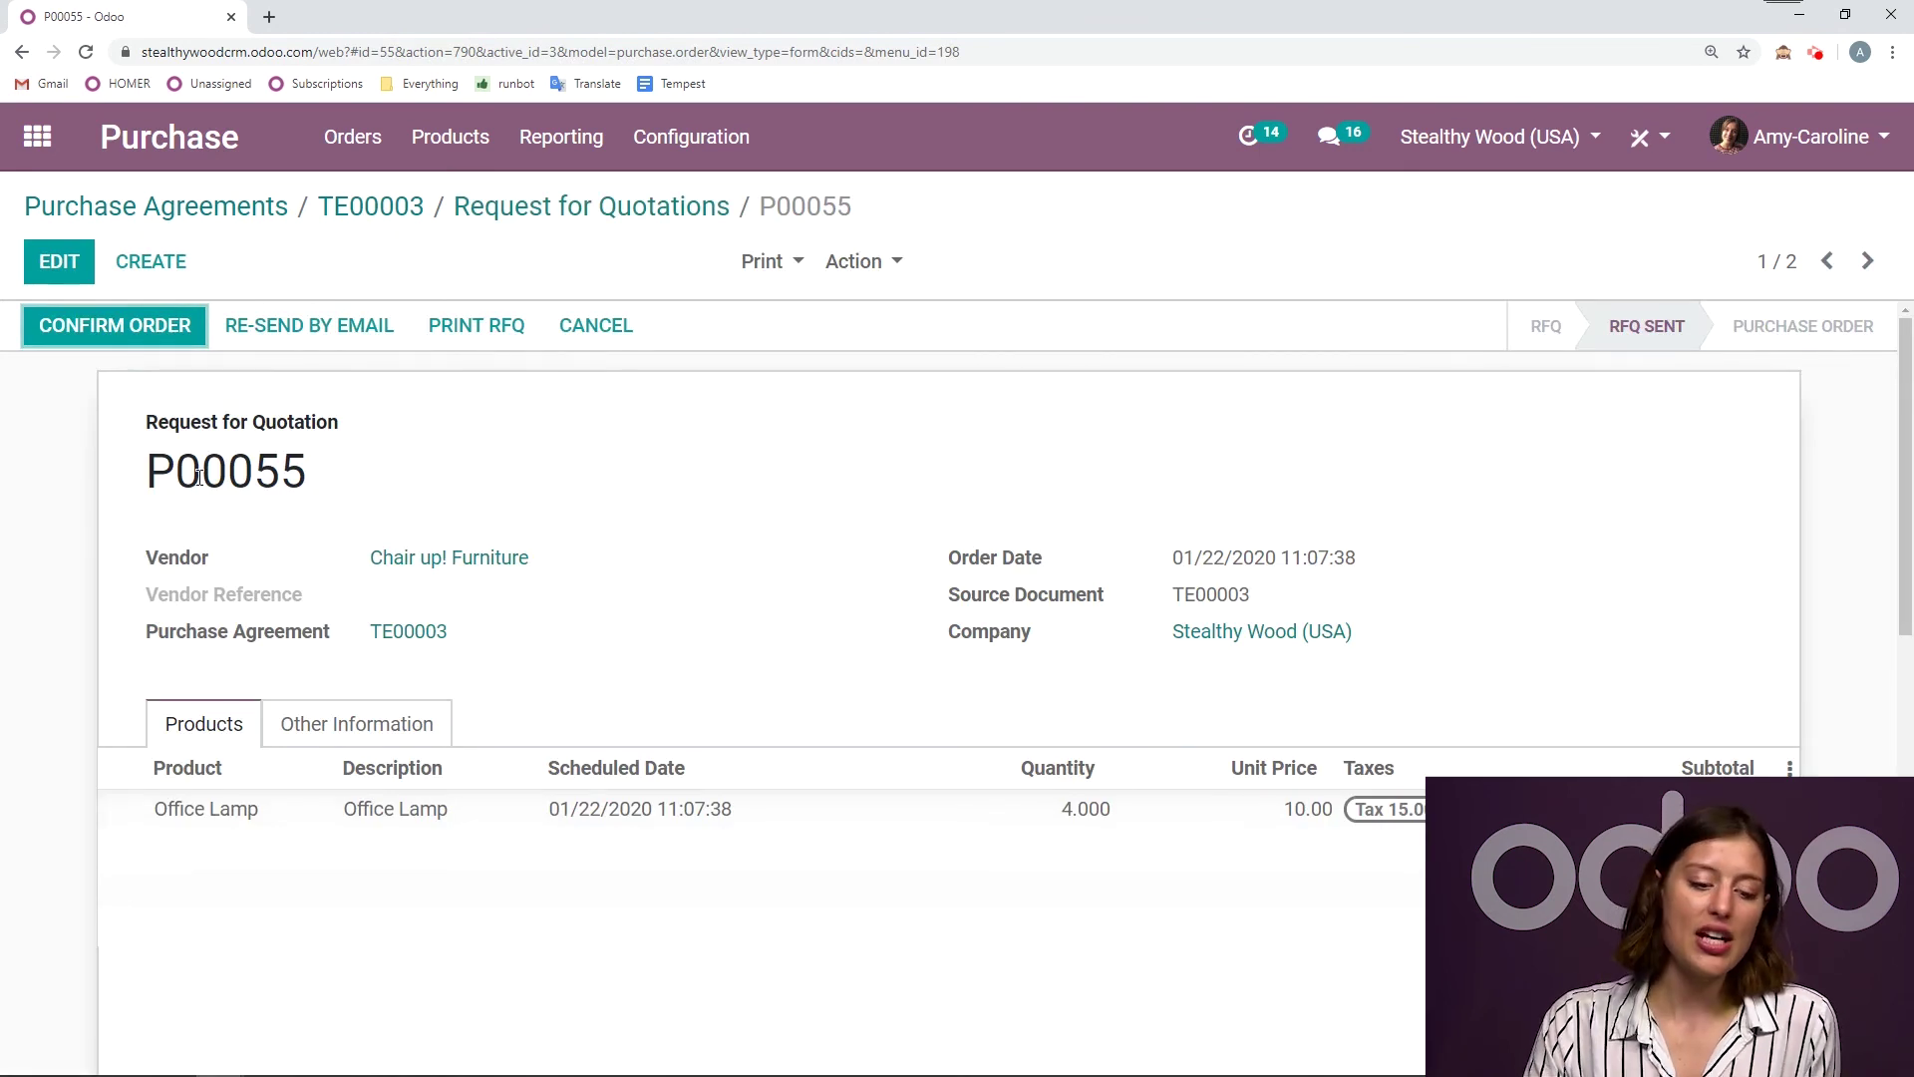
pyautogui.click(84, 339)
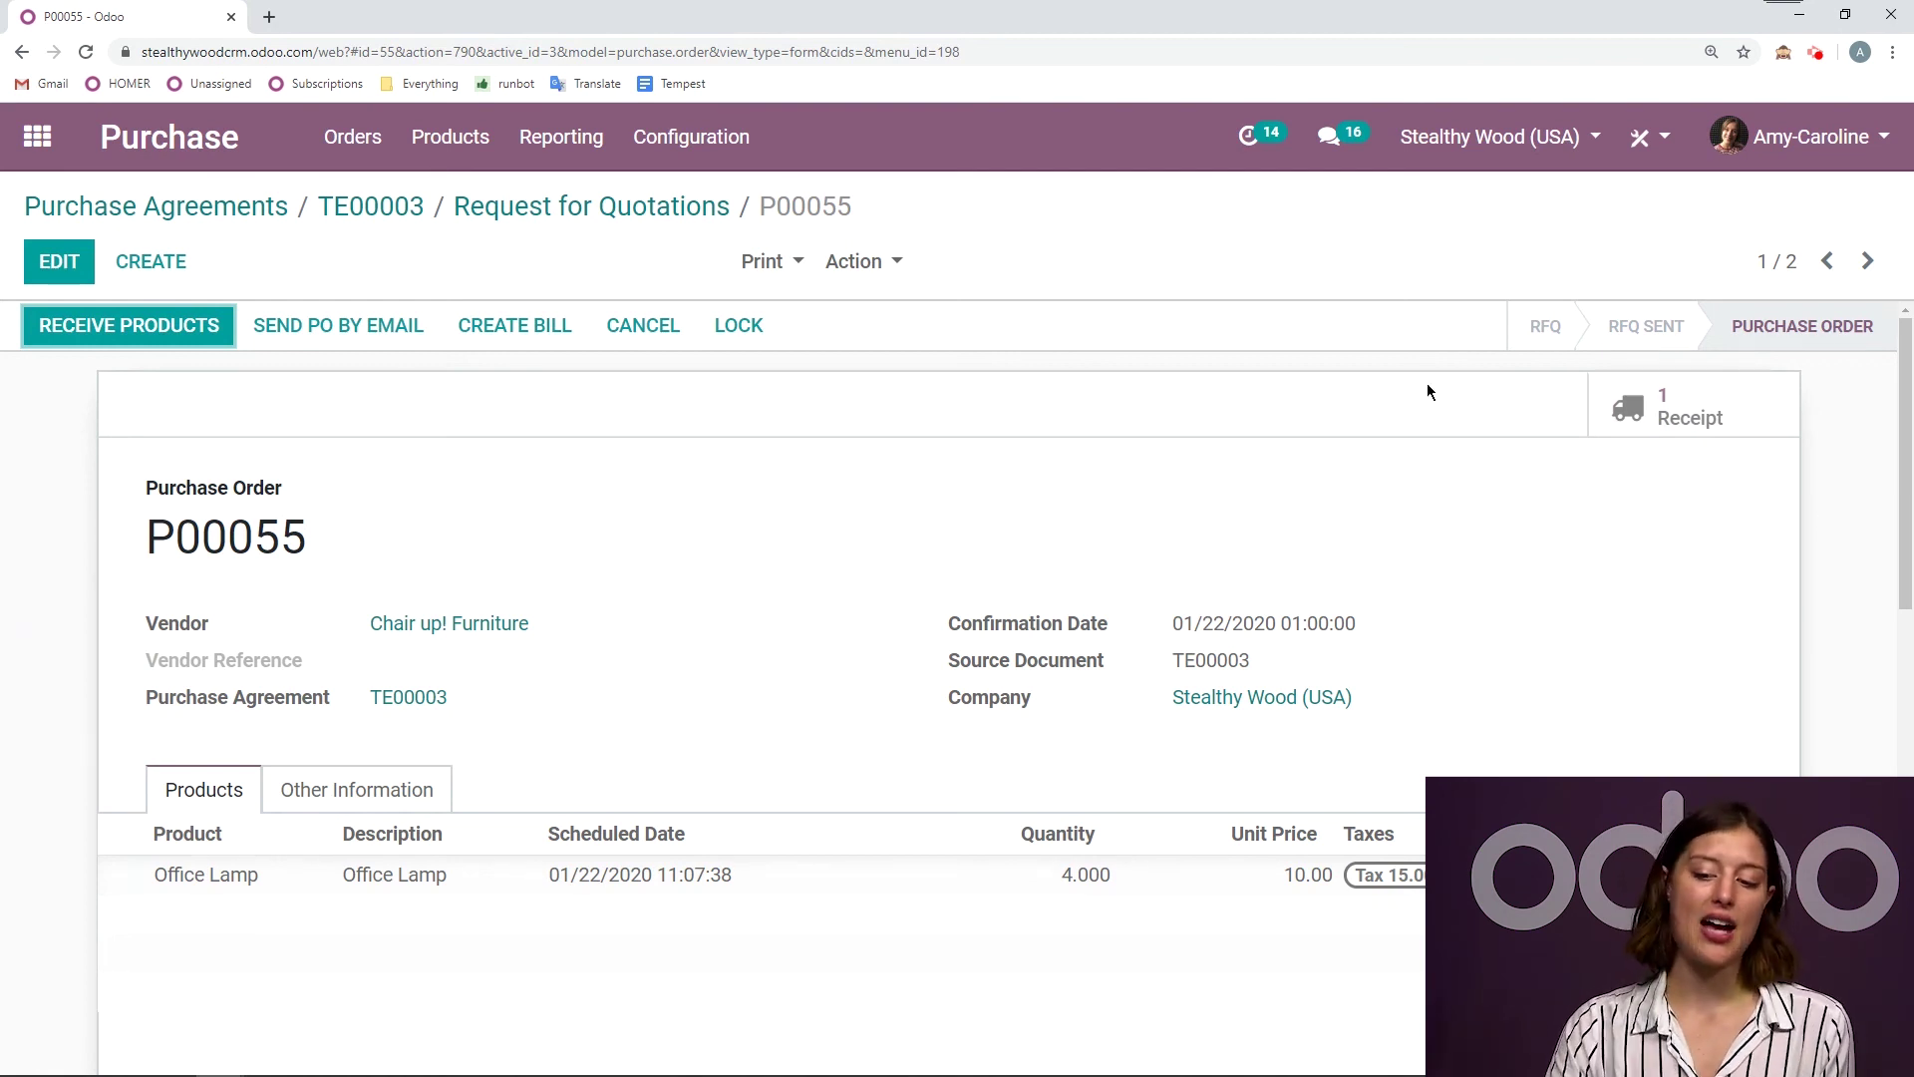
pyautogui.moveTo(1795, 1071)
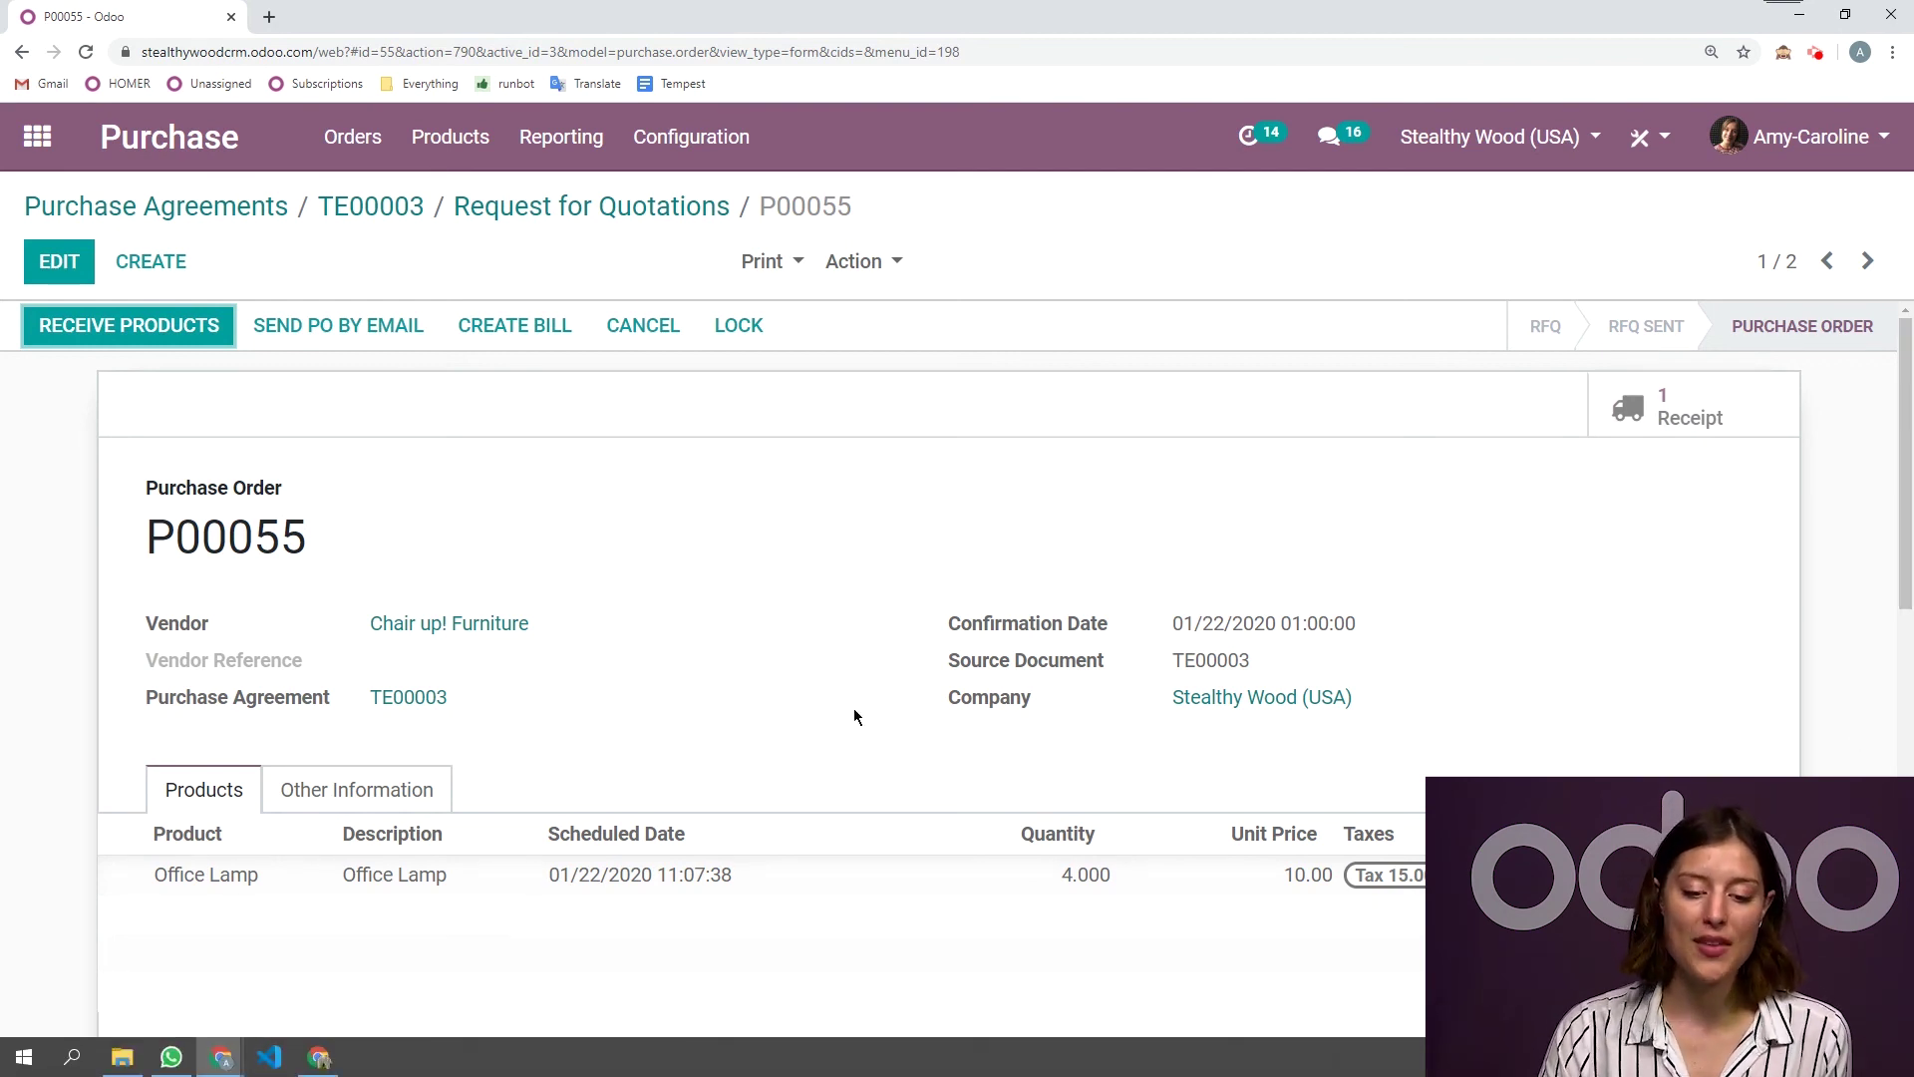
# Step: Check the status of both vendors' requests for quotation and of the Office Lamp purchase agreement
pyautogui.click(666, 212)
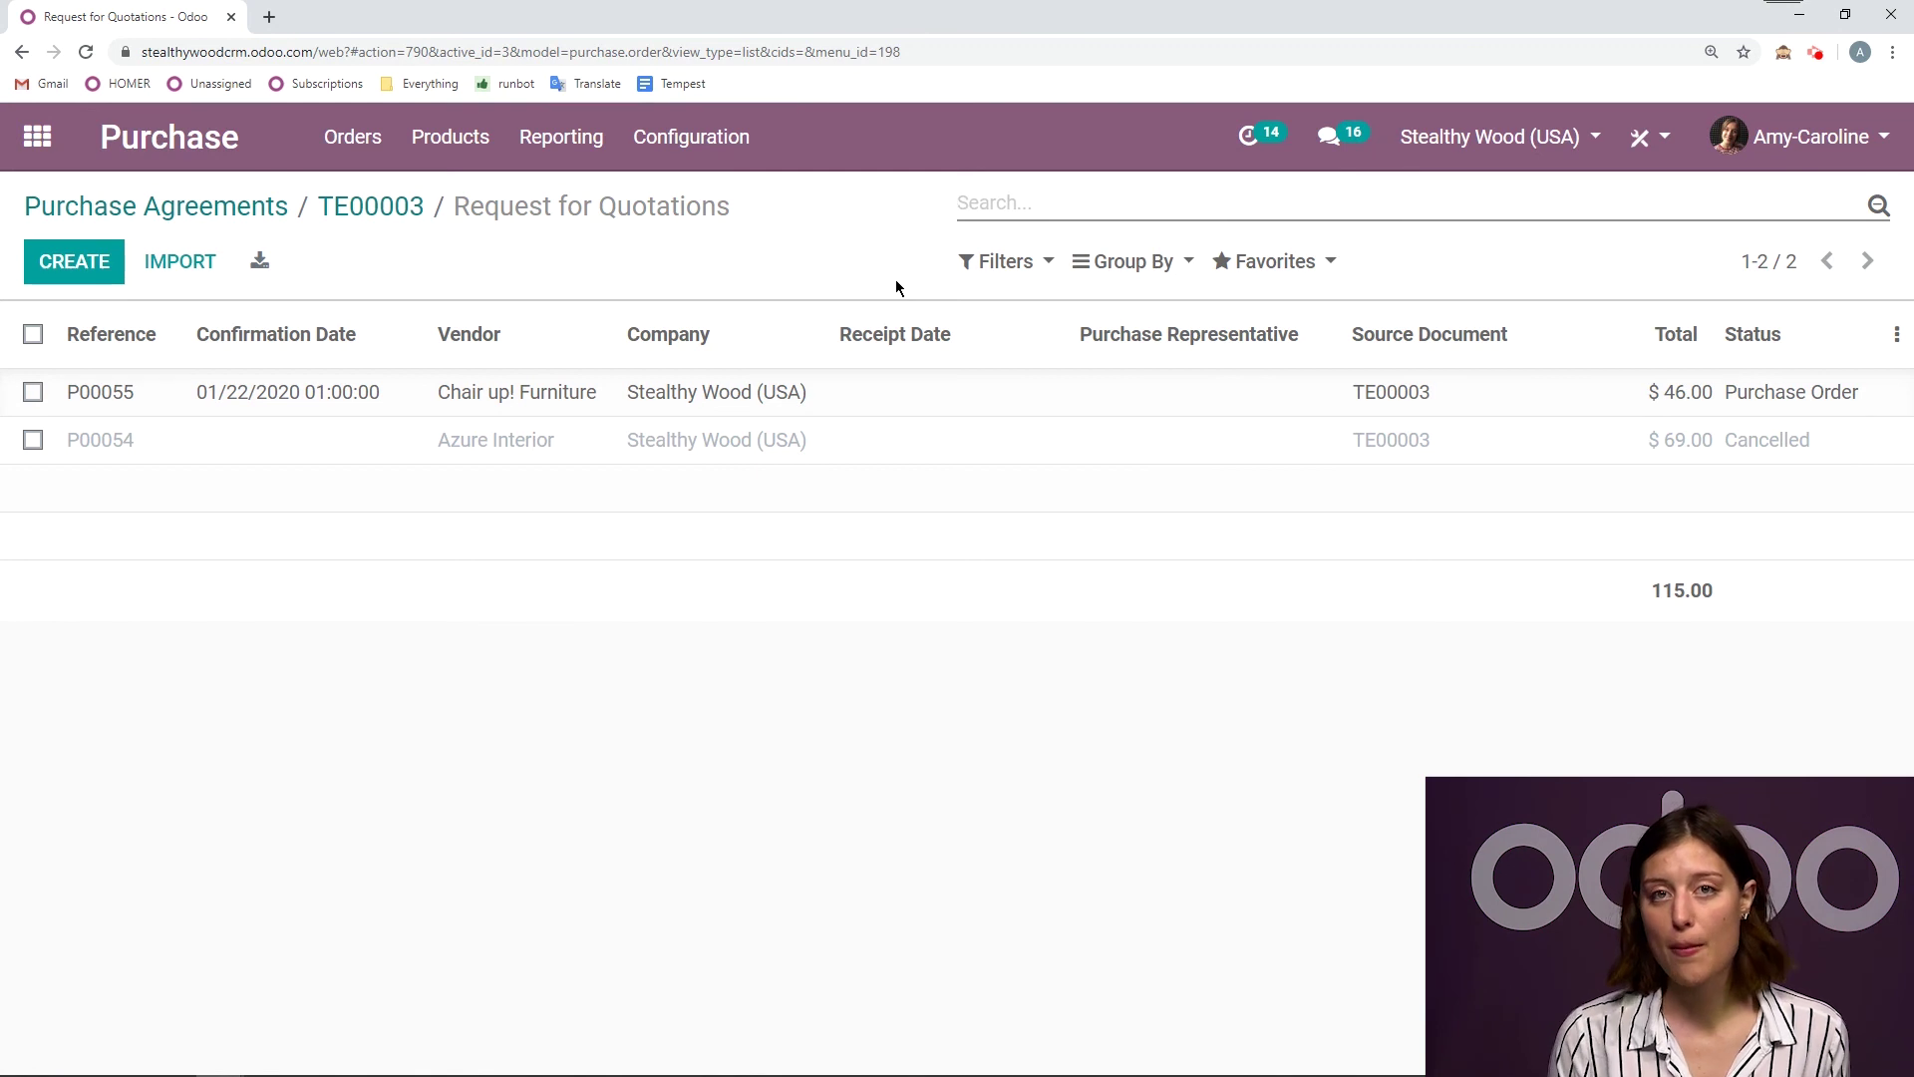
pyautogui.click(395, 210)
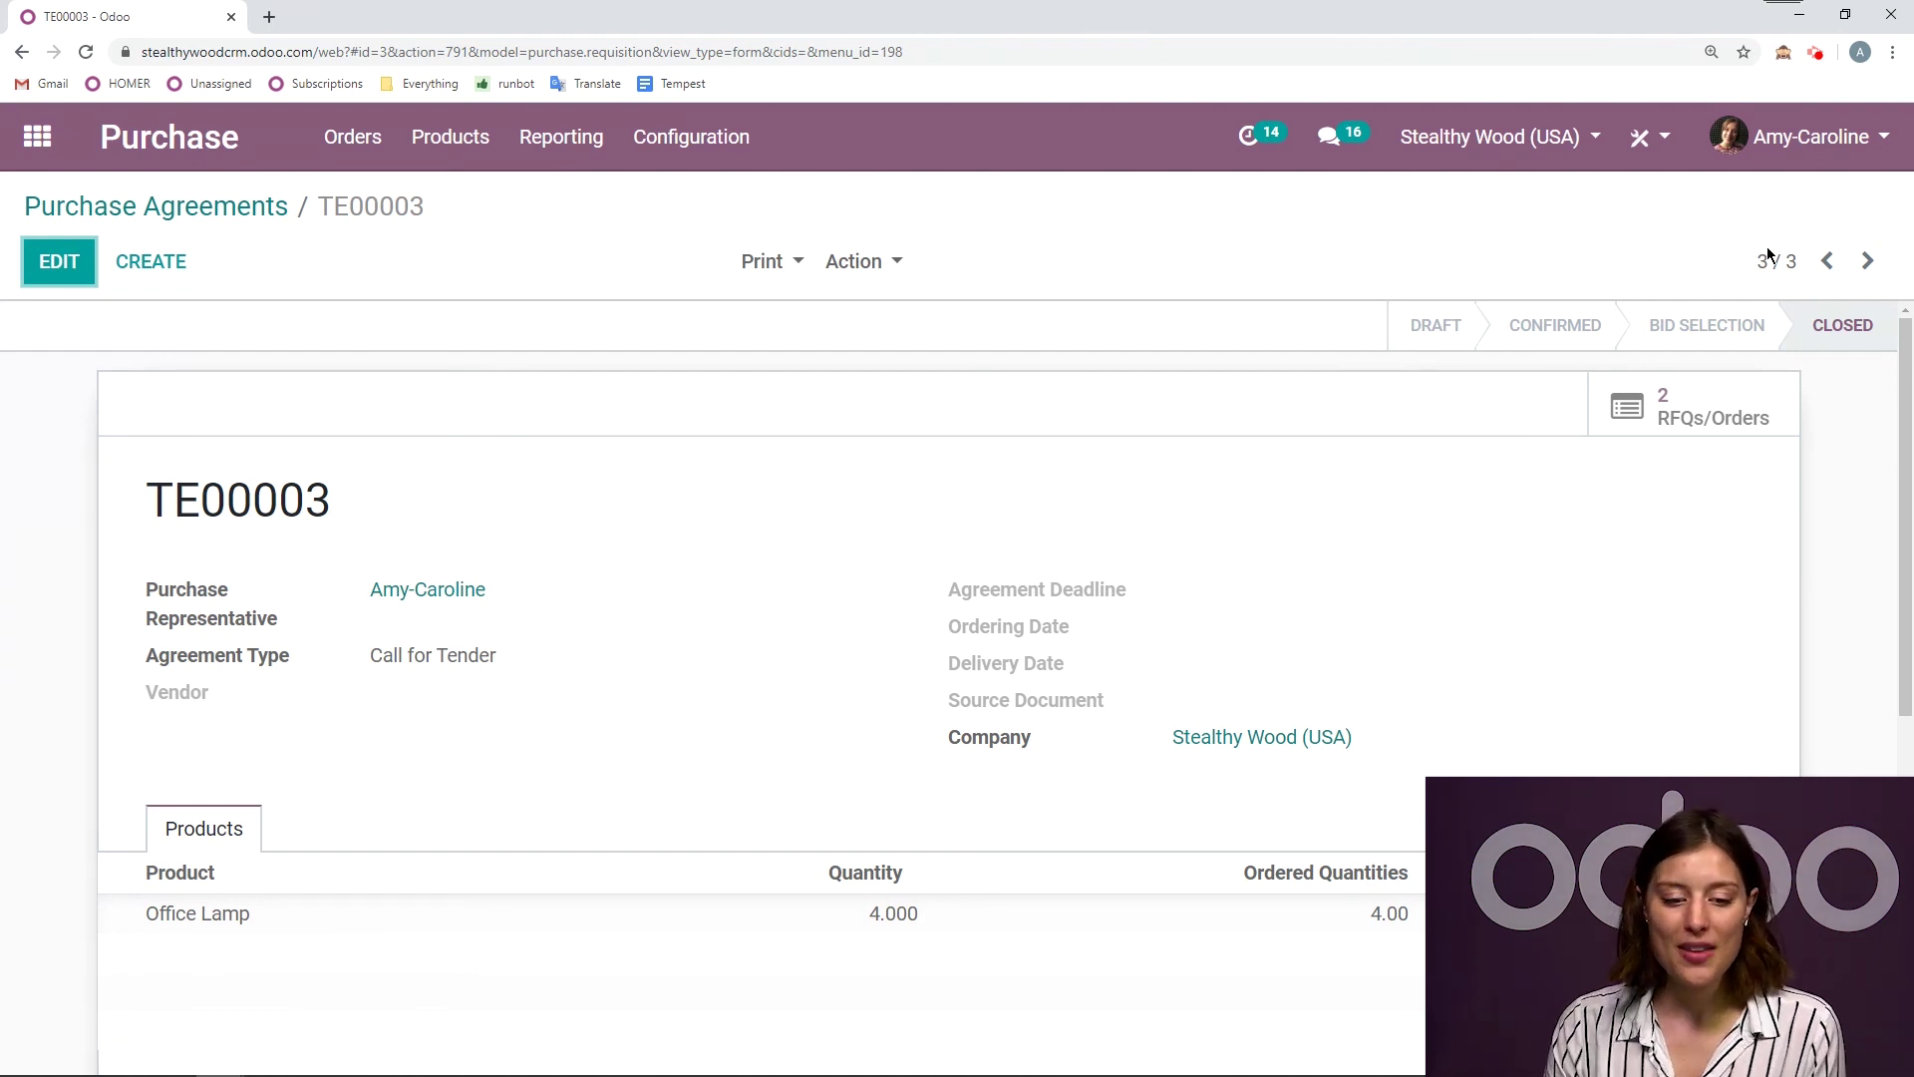
# Step: Open Chair up! Furniture's Office Lamp purchase order from the overall list of requests for quotation and review it
pyautogui.click(200, 145)
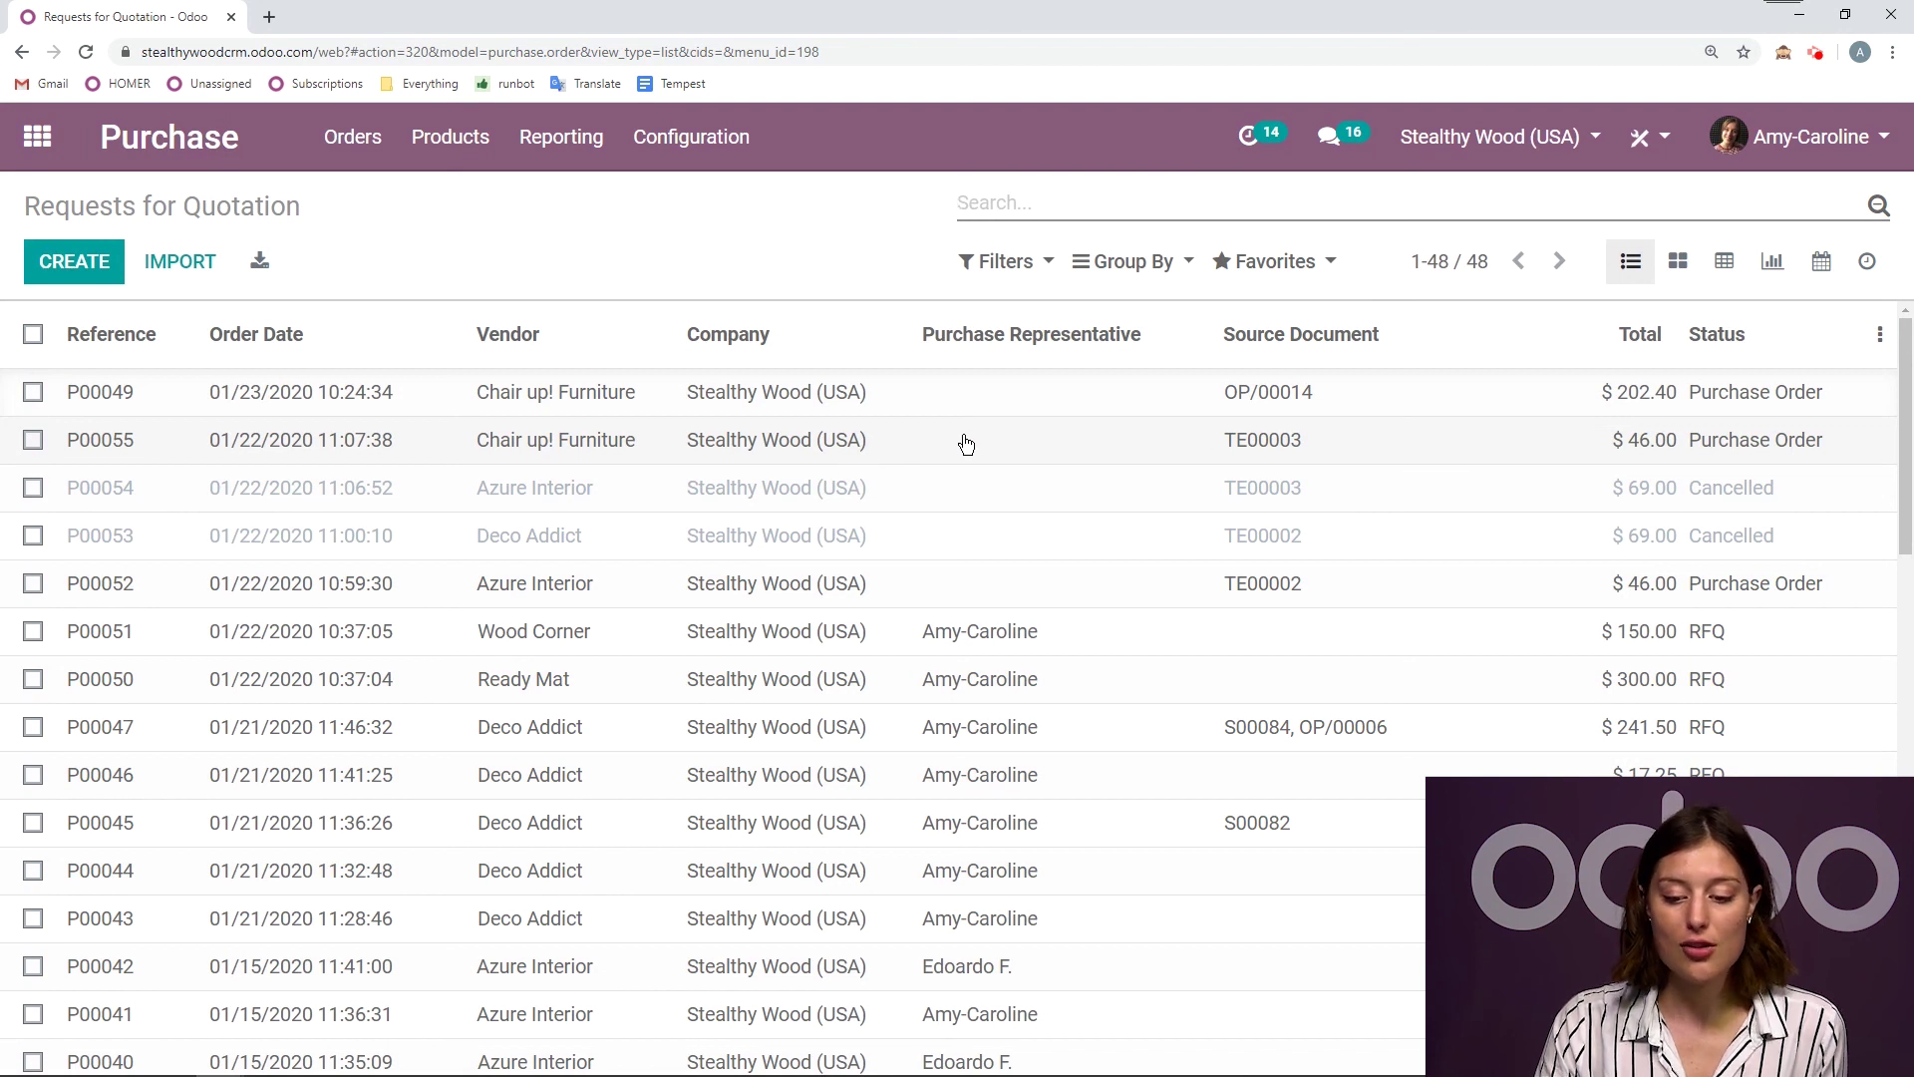
pyautogui.click(1144, 449)
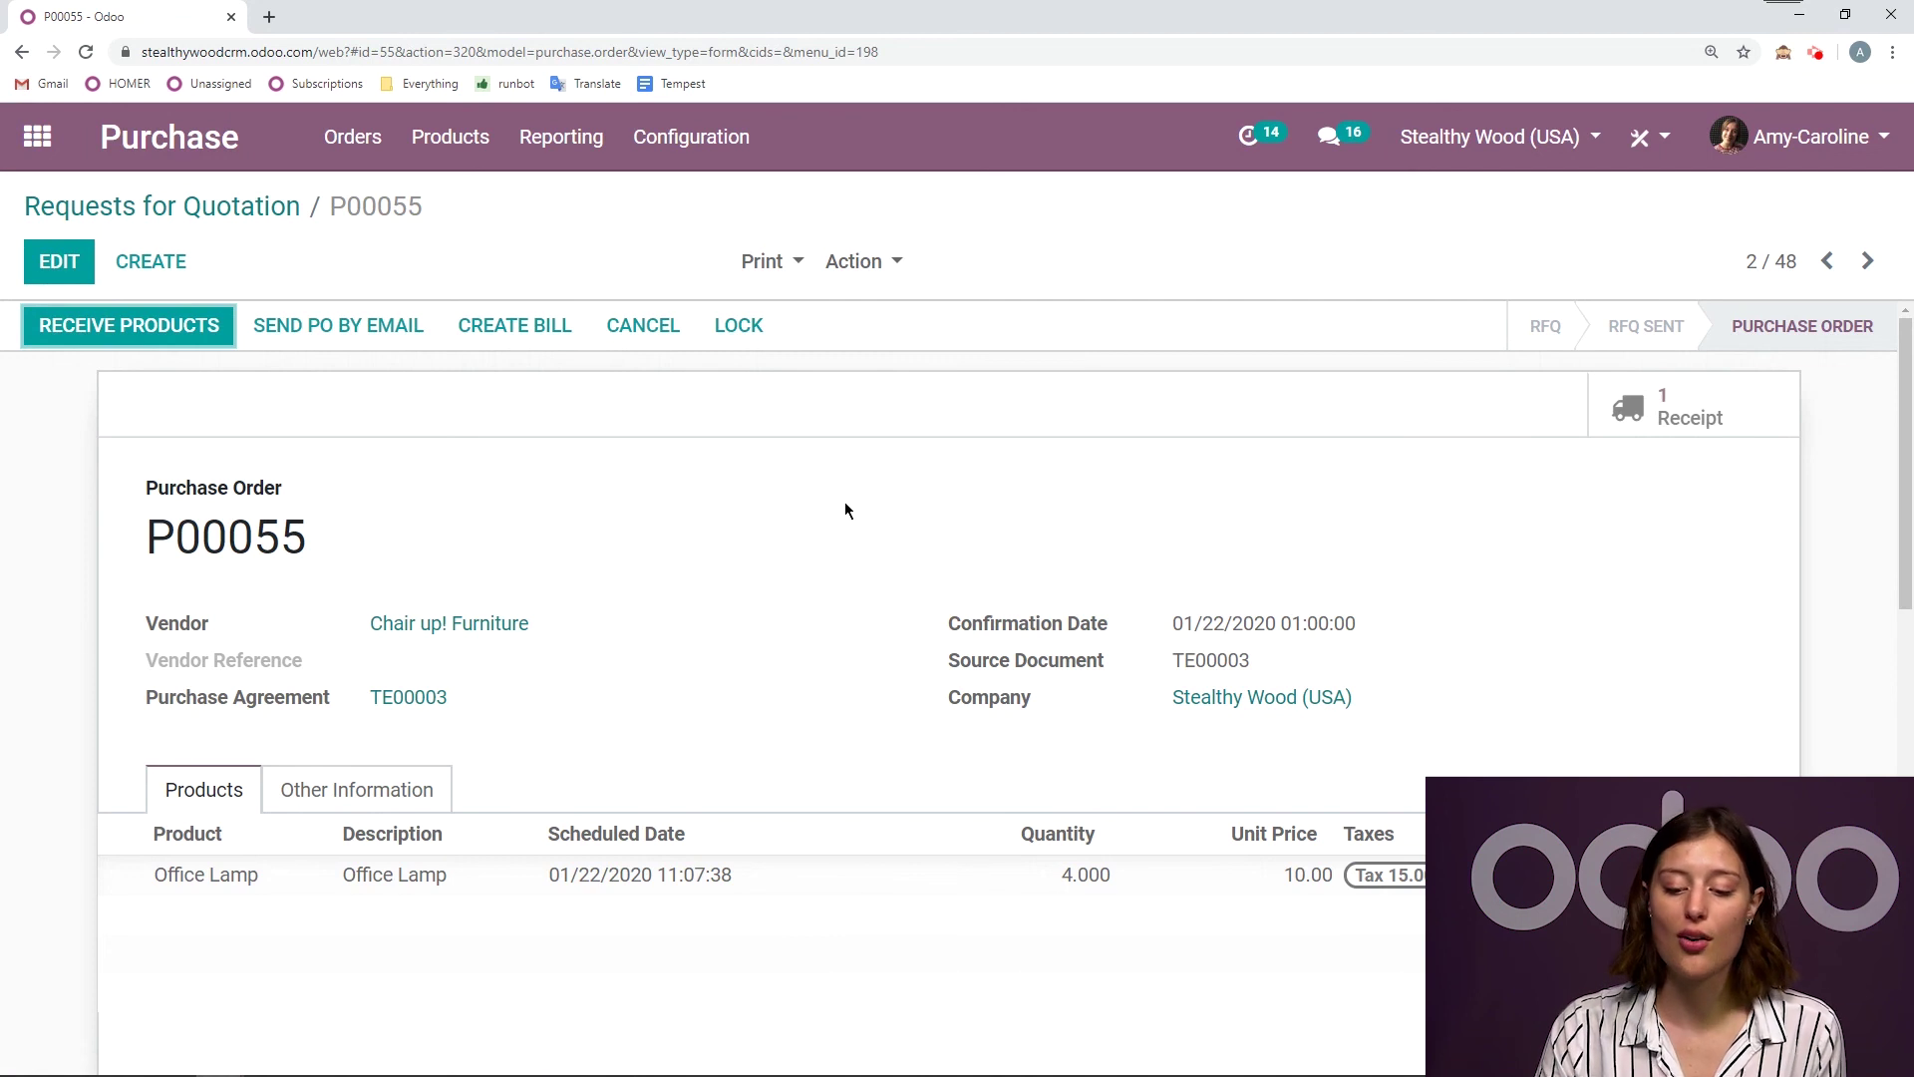
pyautogui.scroll(-1, 846, 510)
pyautogui.scroll(1, 844, 507)
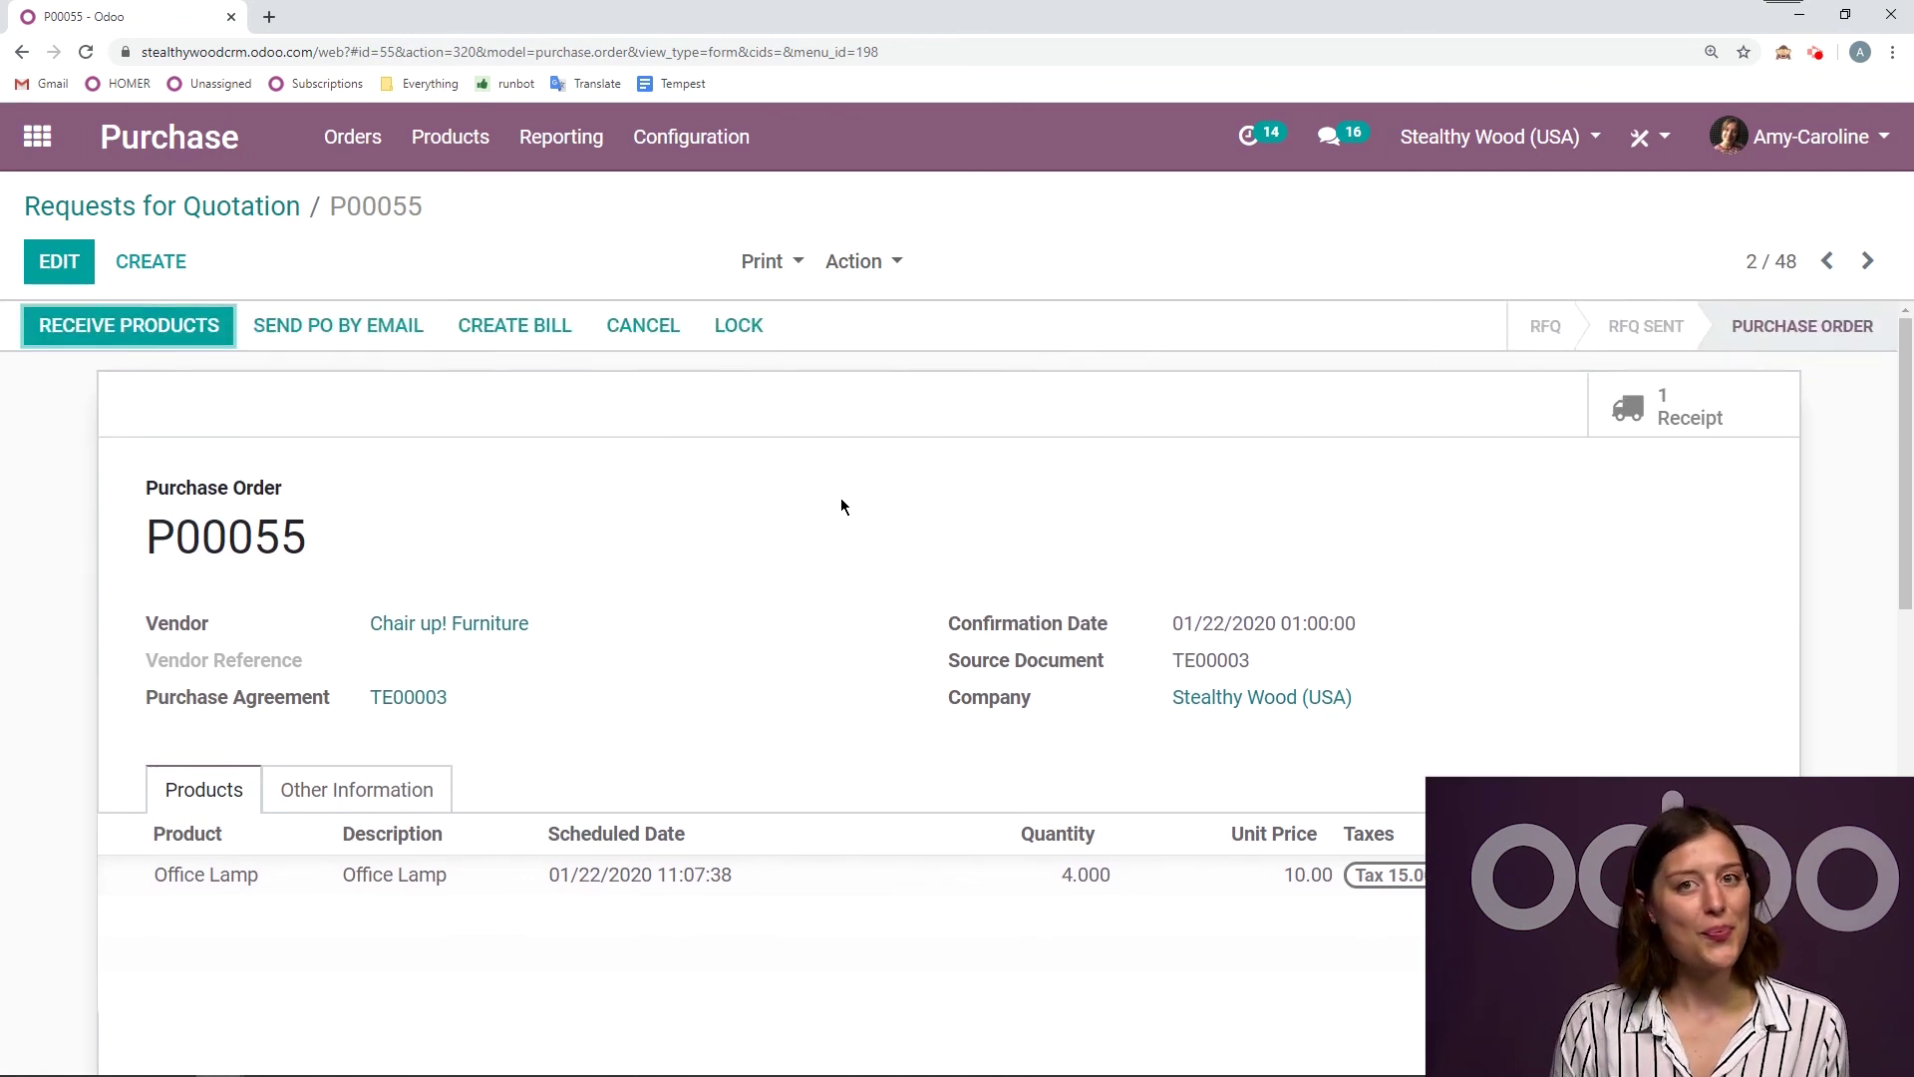